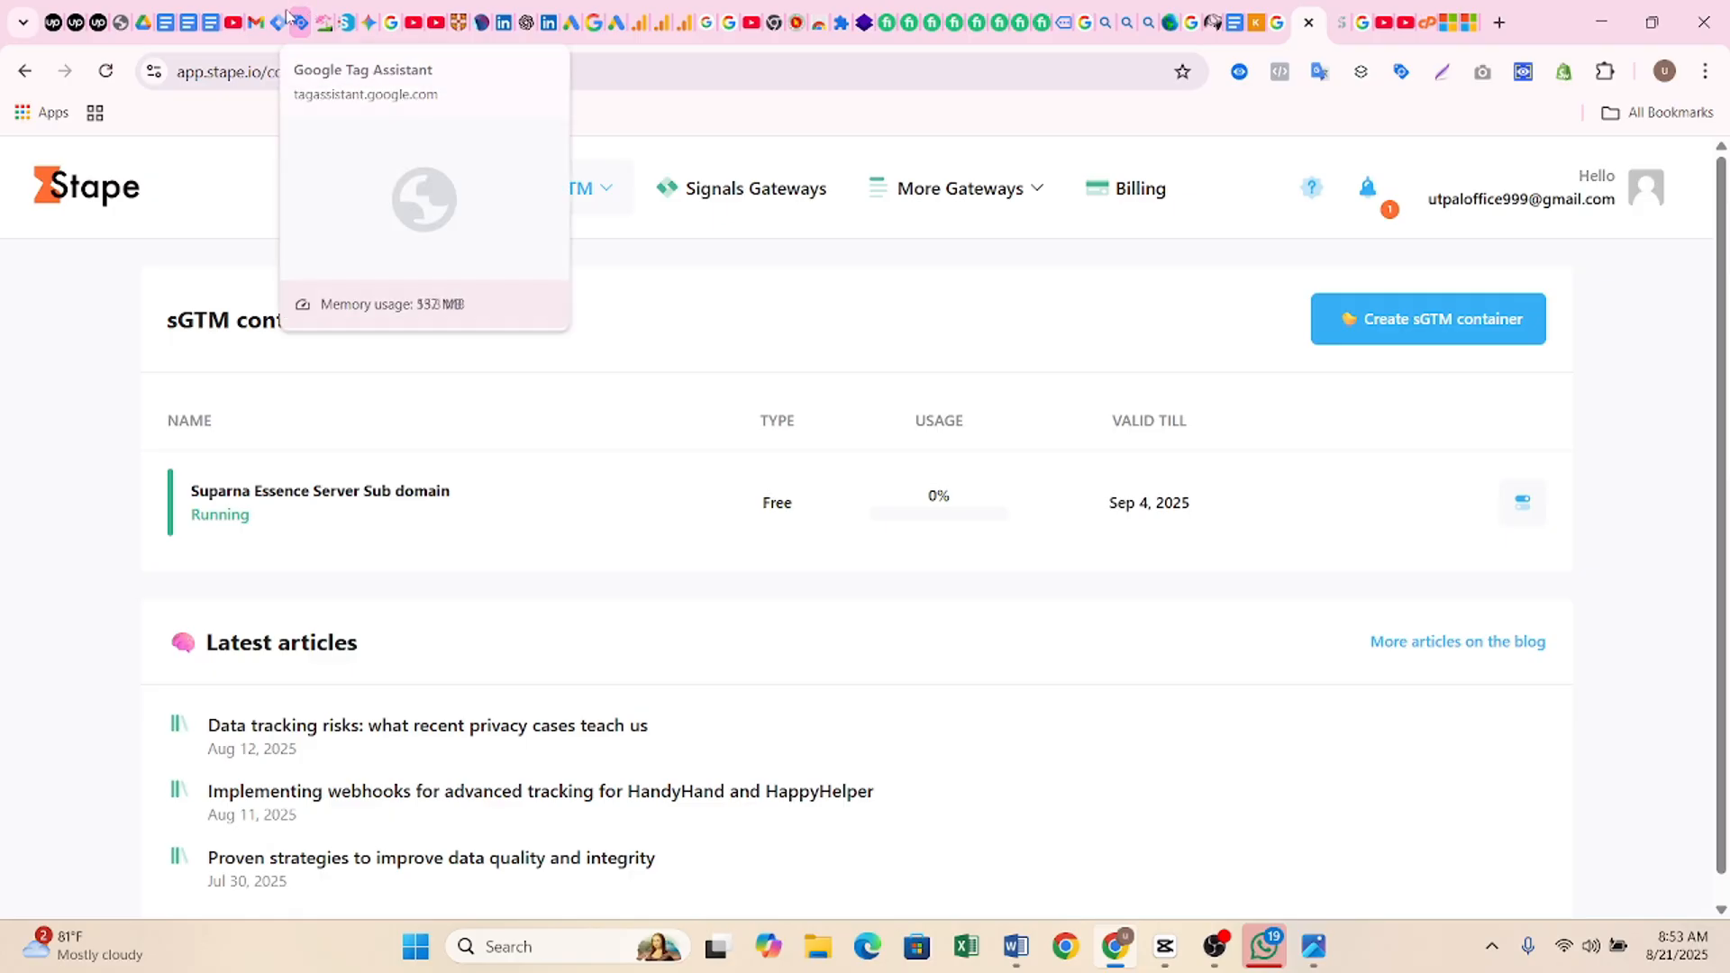
- Switch to Google Tag Manager and create a Server container named "agriaquabd - Server Side" in the Agri Aqua Bd 02 account
left_click(278, 22)
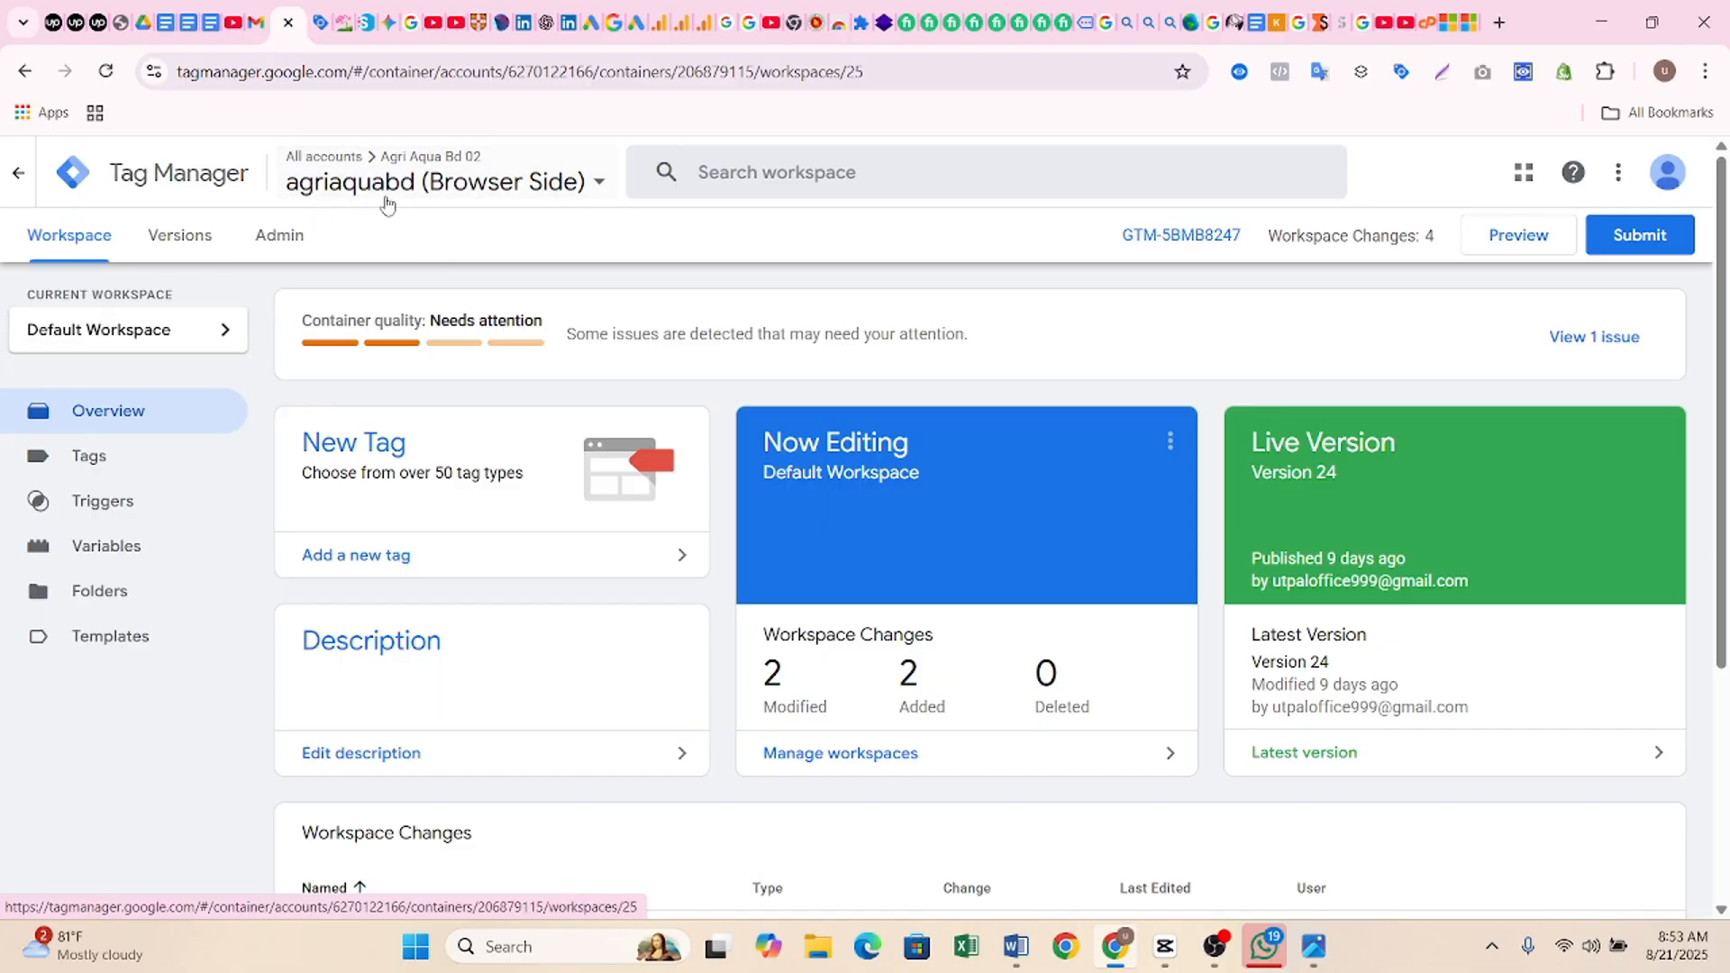
left_click(279, 236)
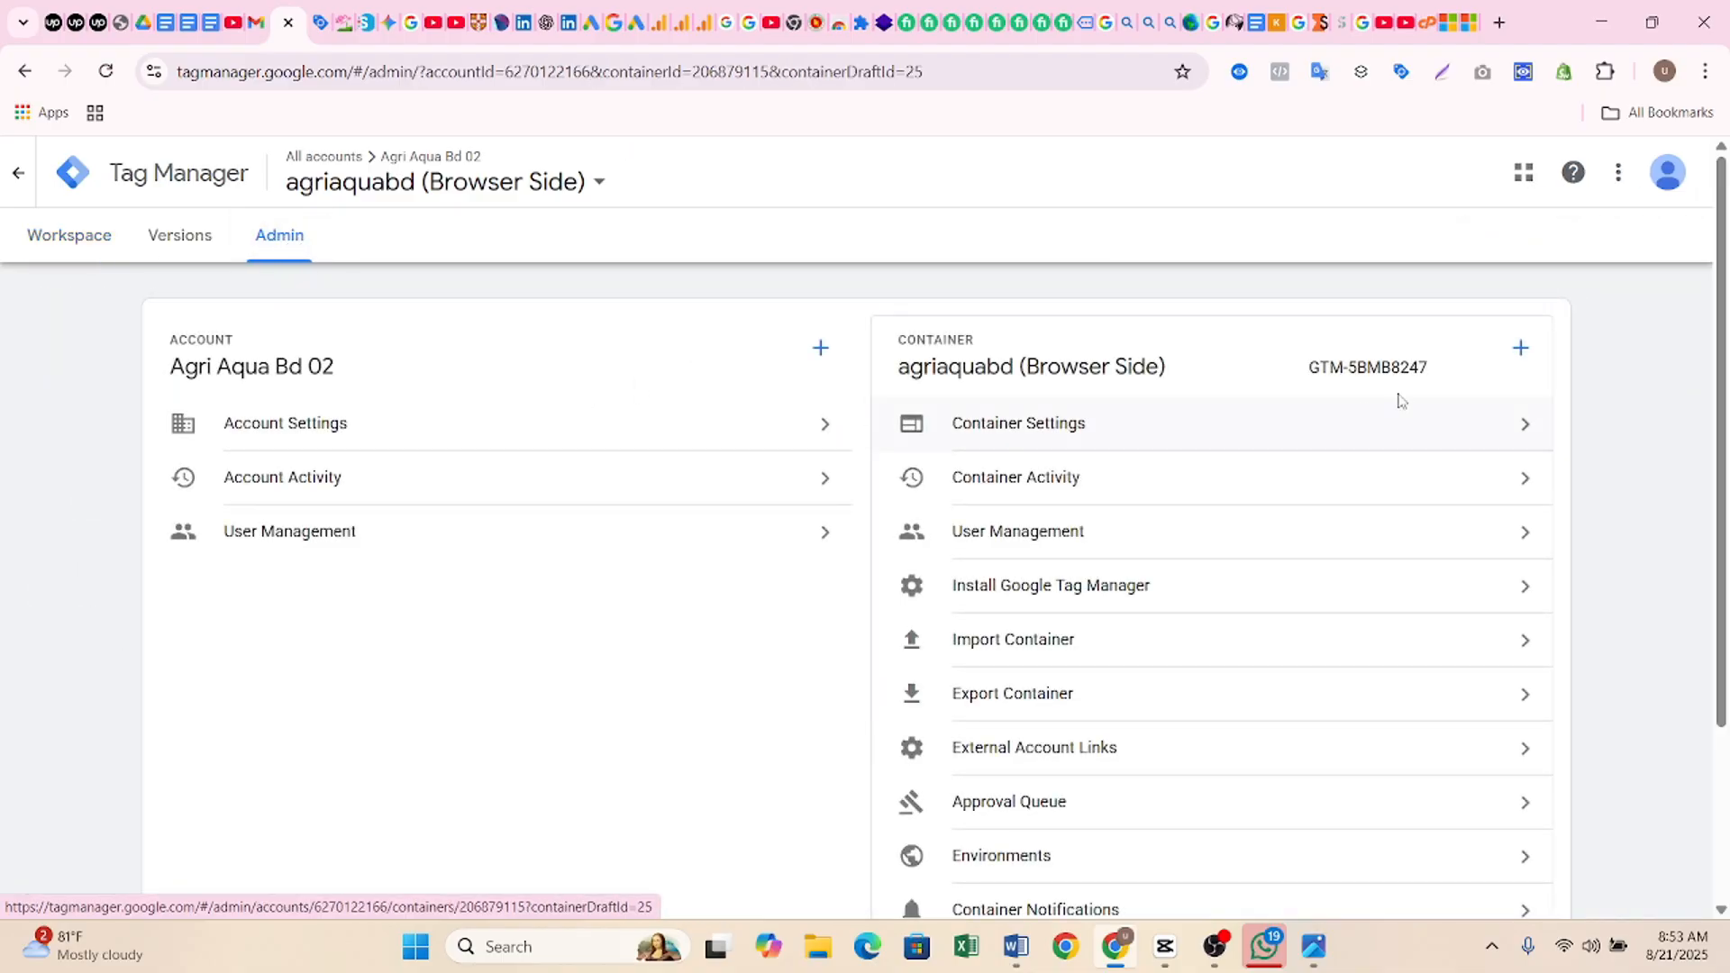
left_click(1519, 351)
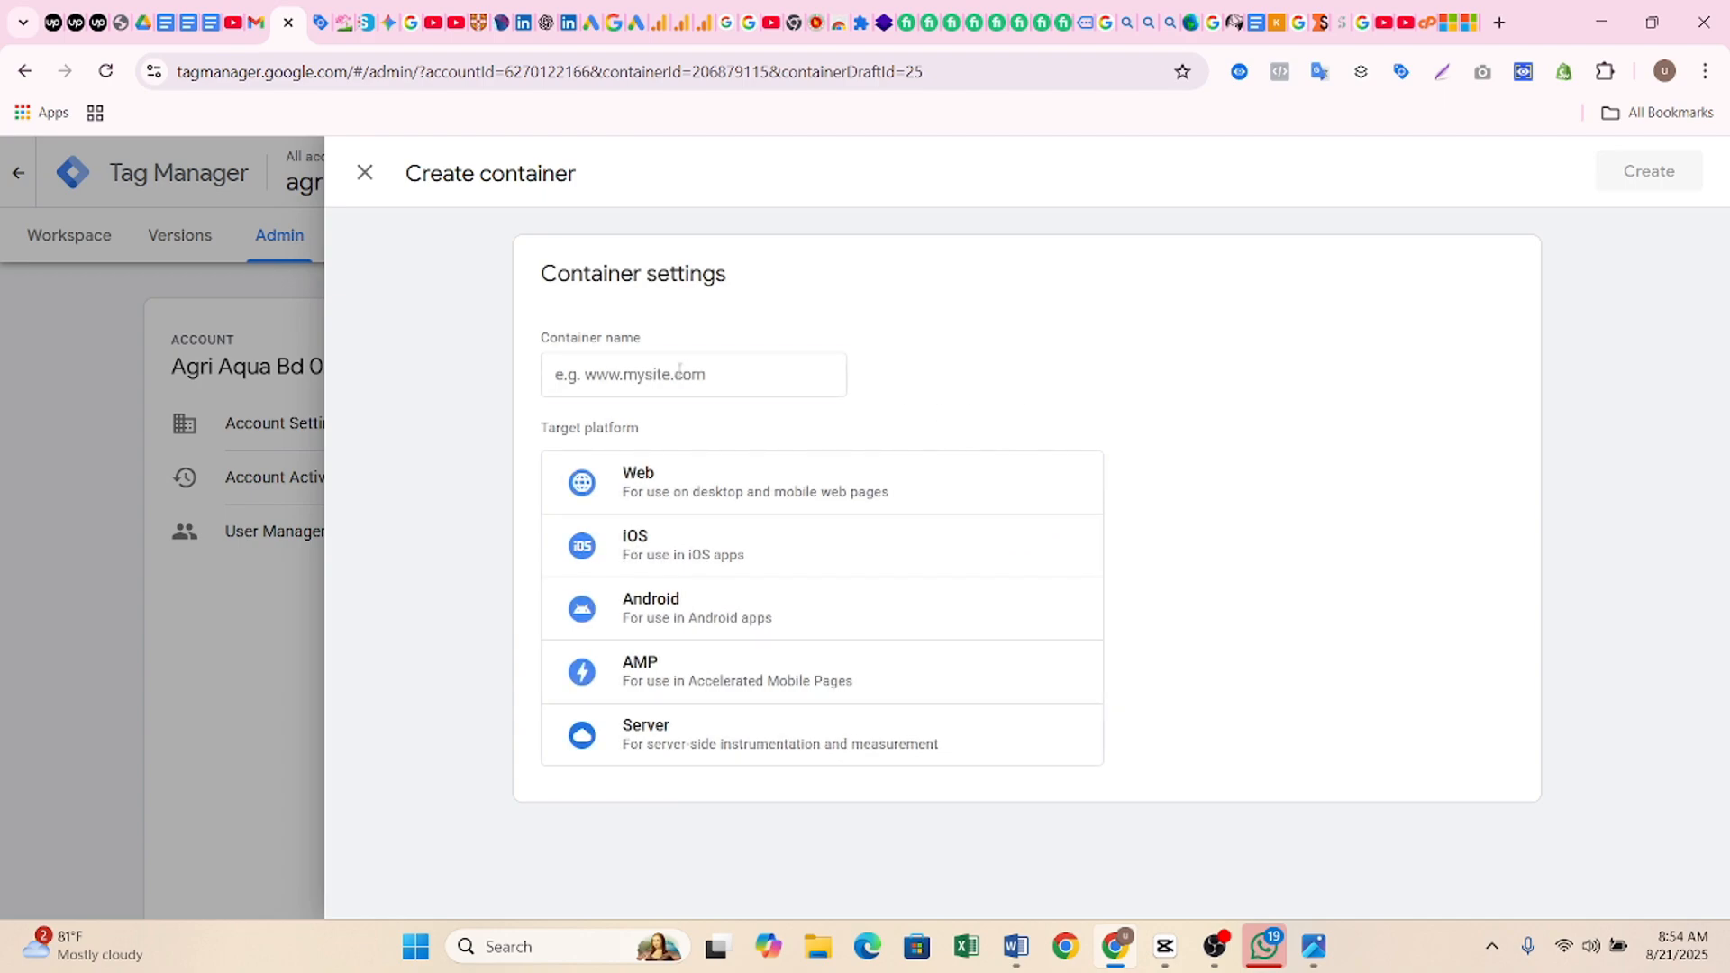
left_click(677, 371)
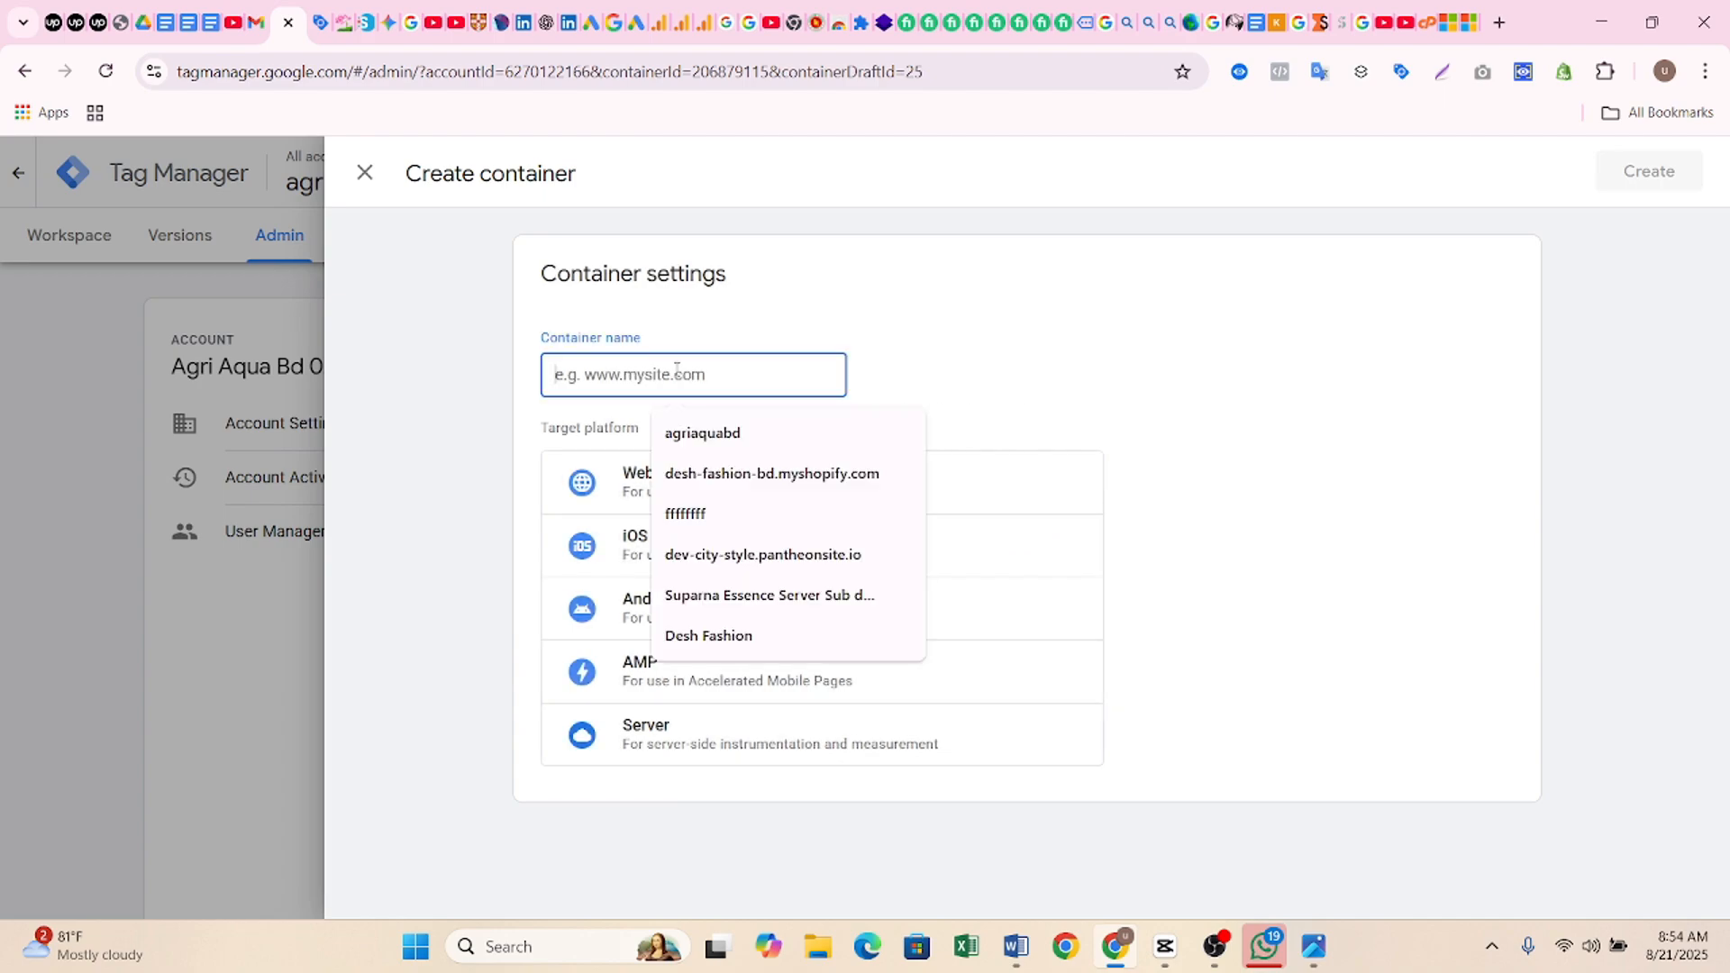
left_click(708, 430)
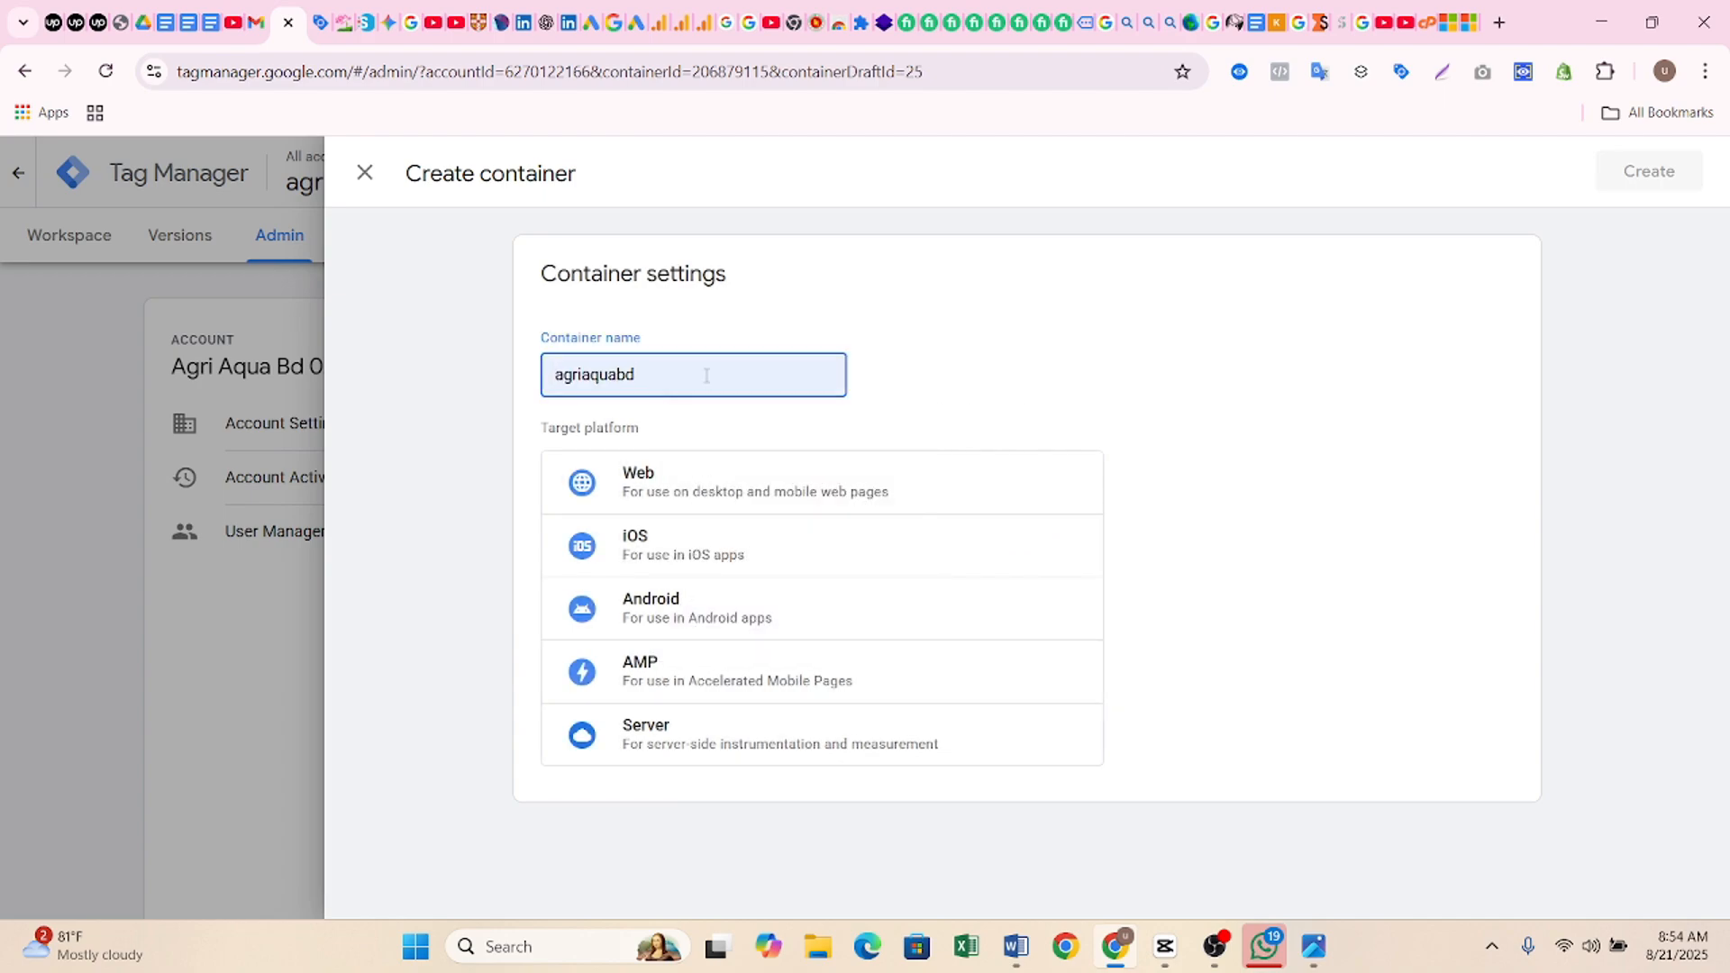
type("-")
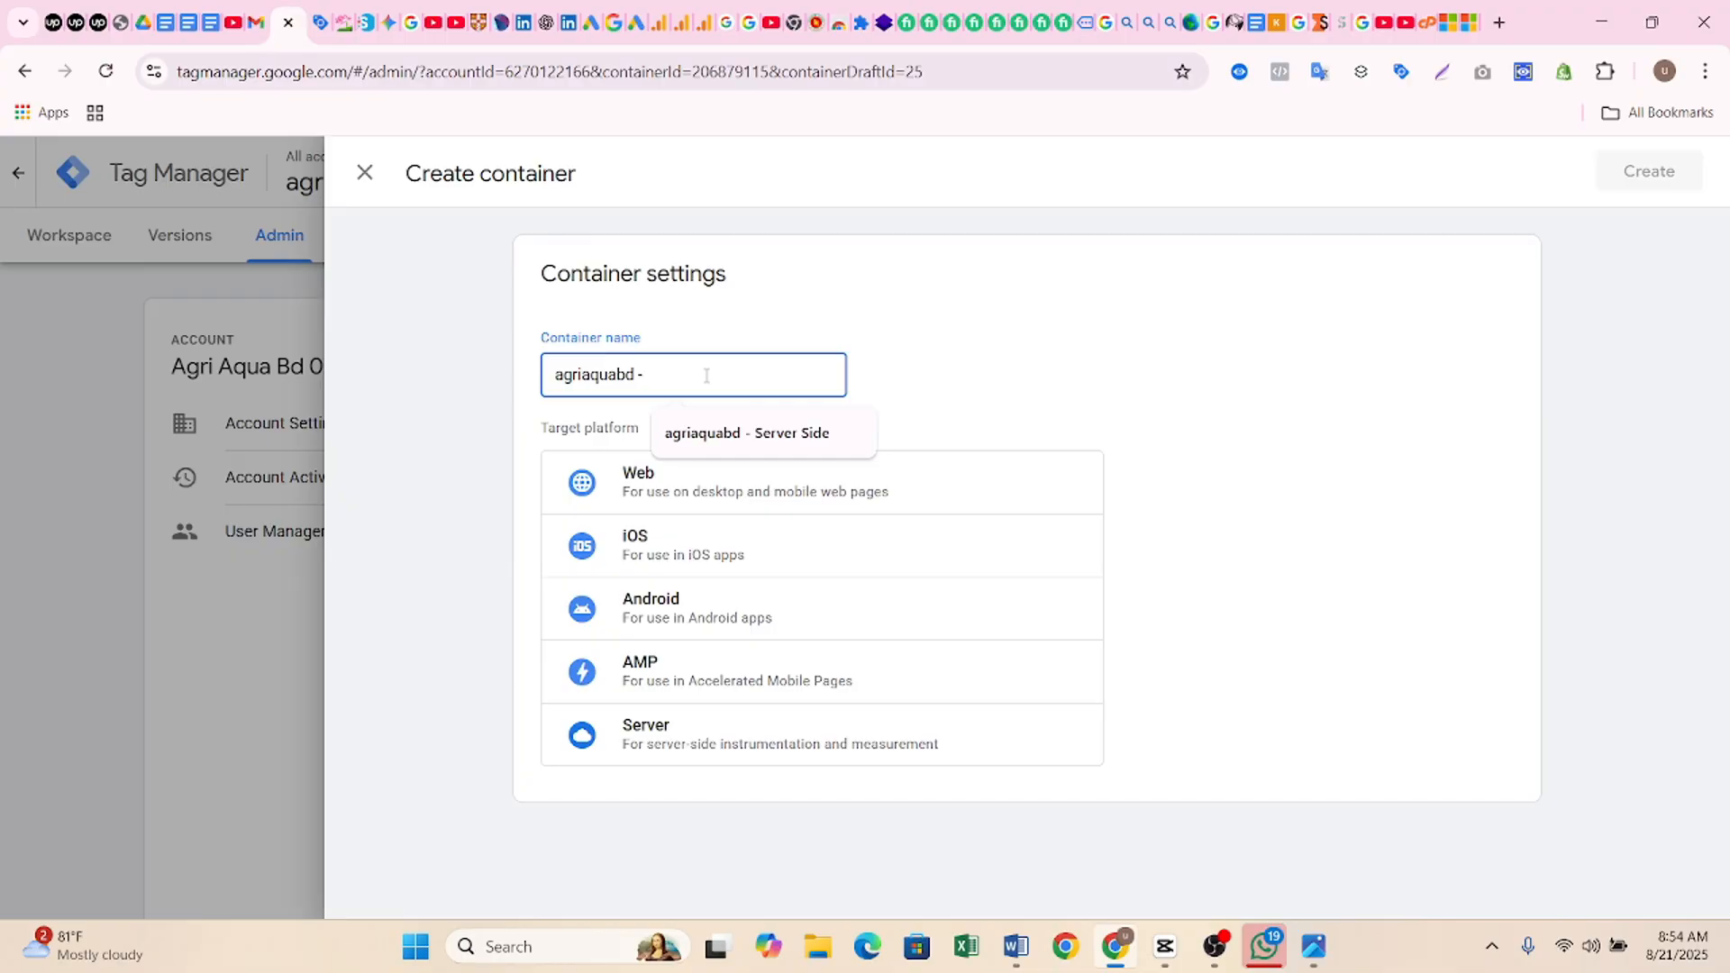
left_click(712, 433)
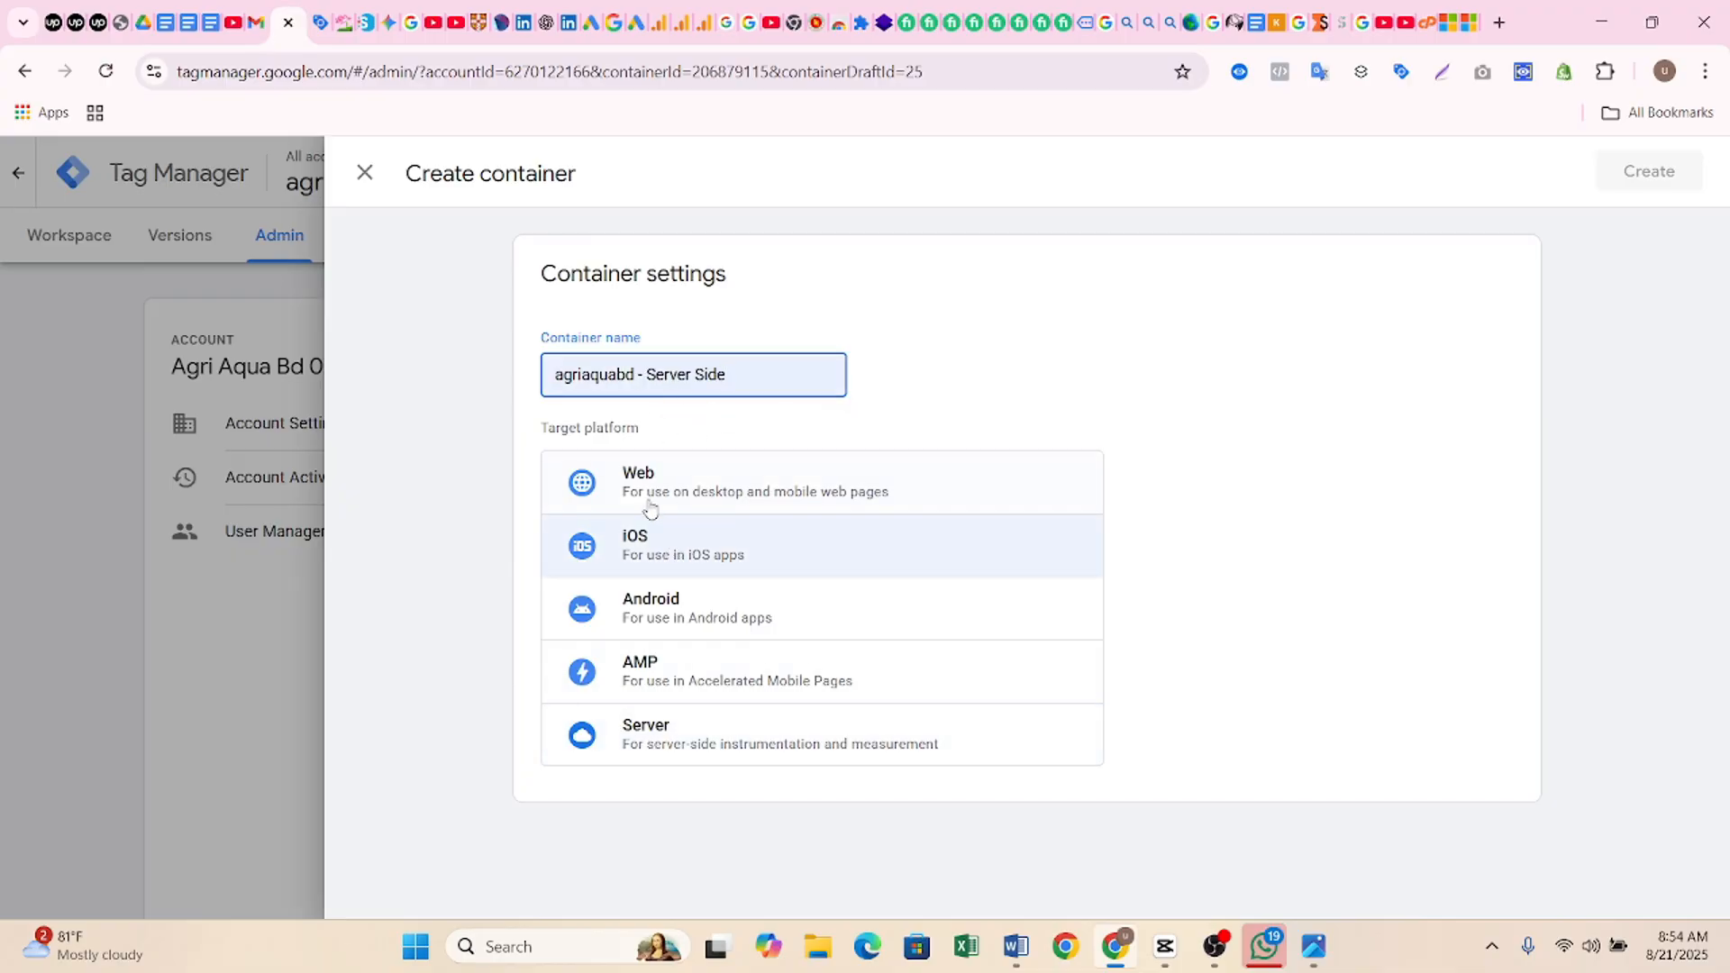
left_click(661, 737)
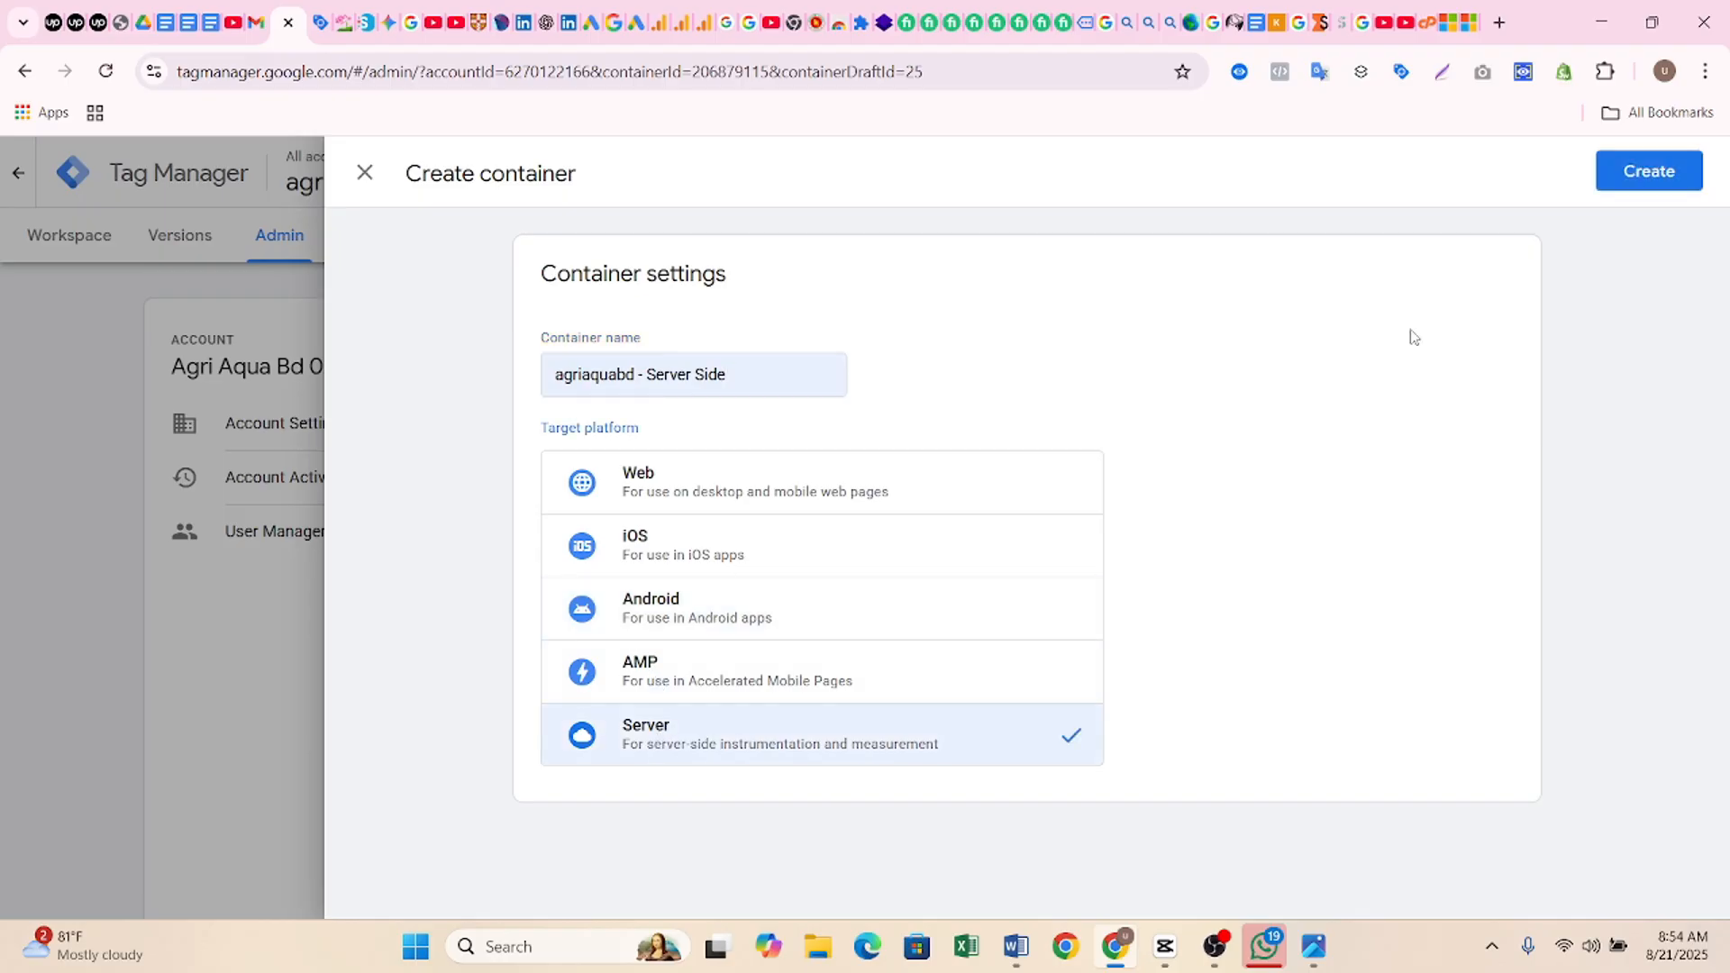
left_click(1657, 179)
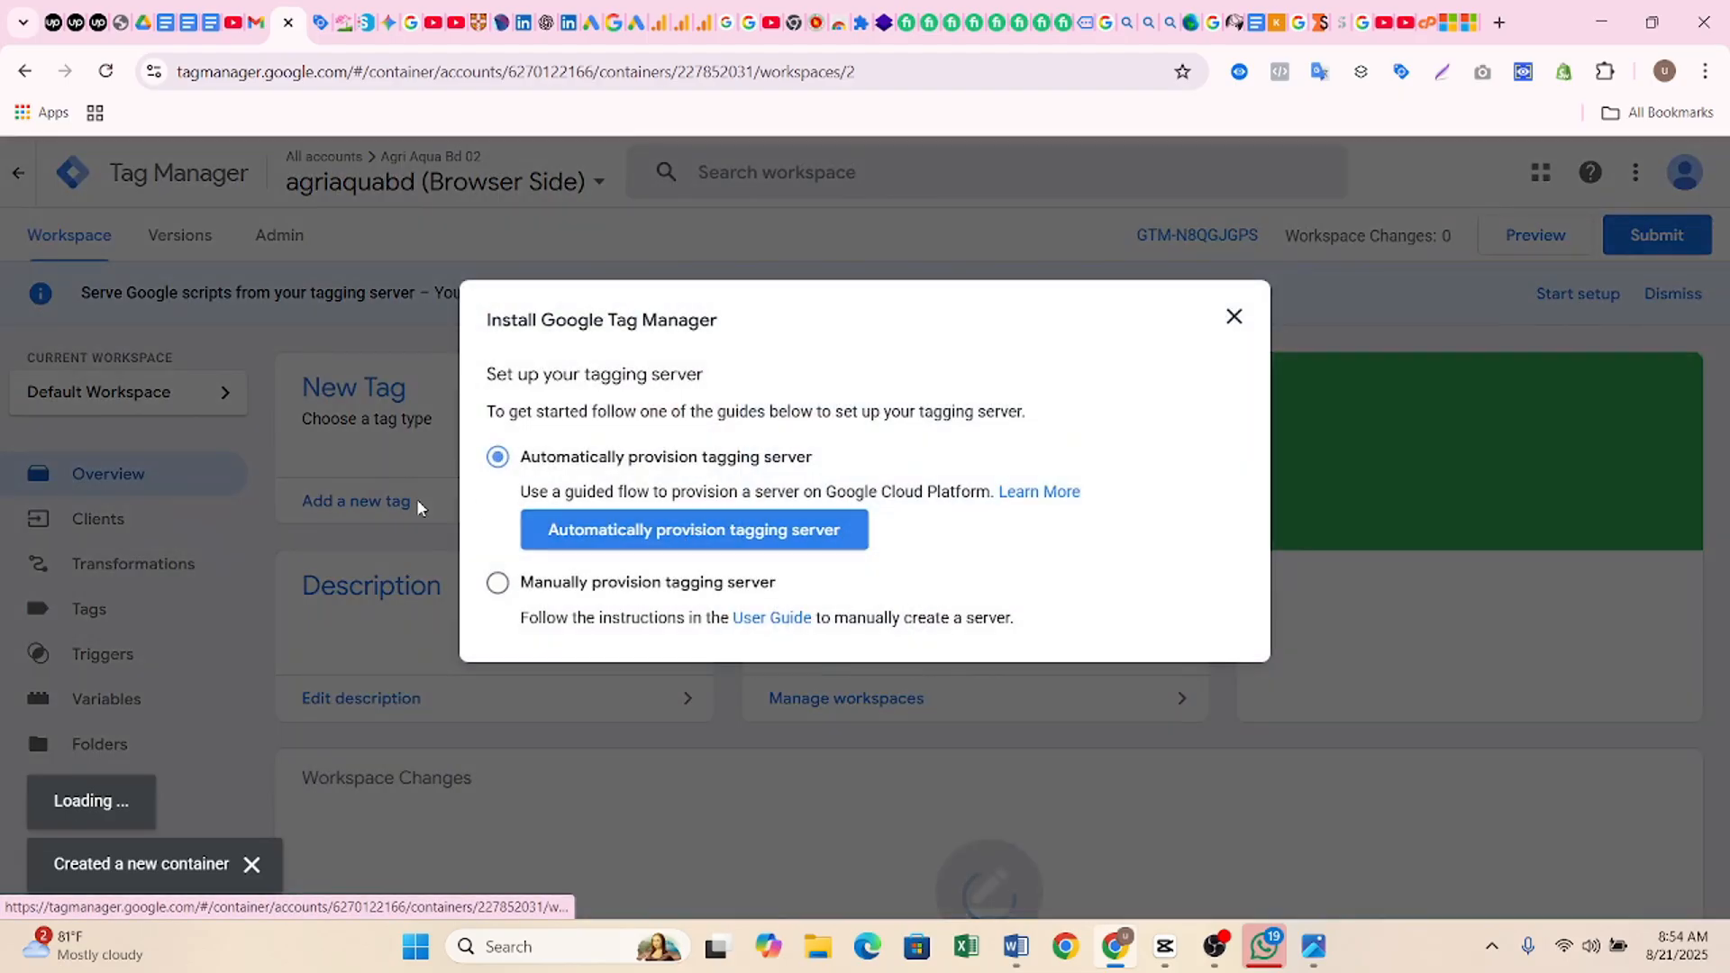
- Choose manual provisioning of the tagging server, copy the container config and switch to Stape
left_click(498, 583)
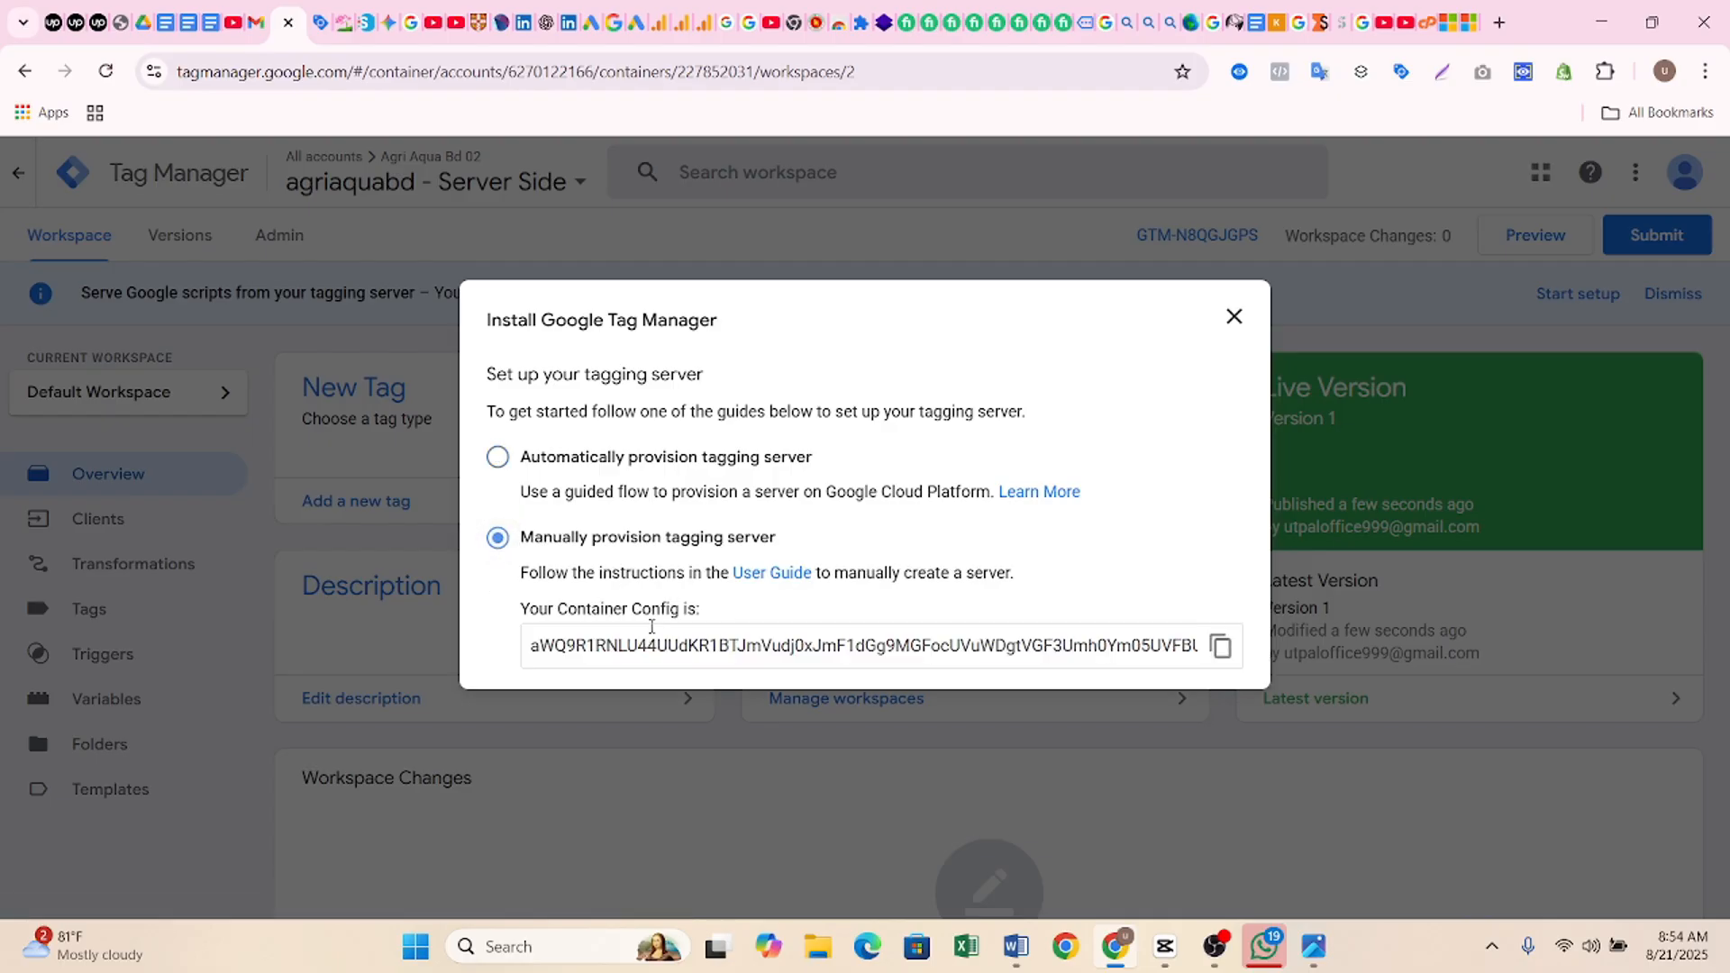
left_click(1219, 647)
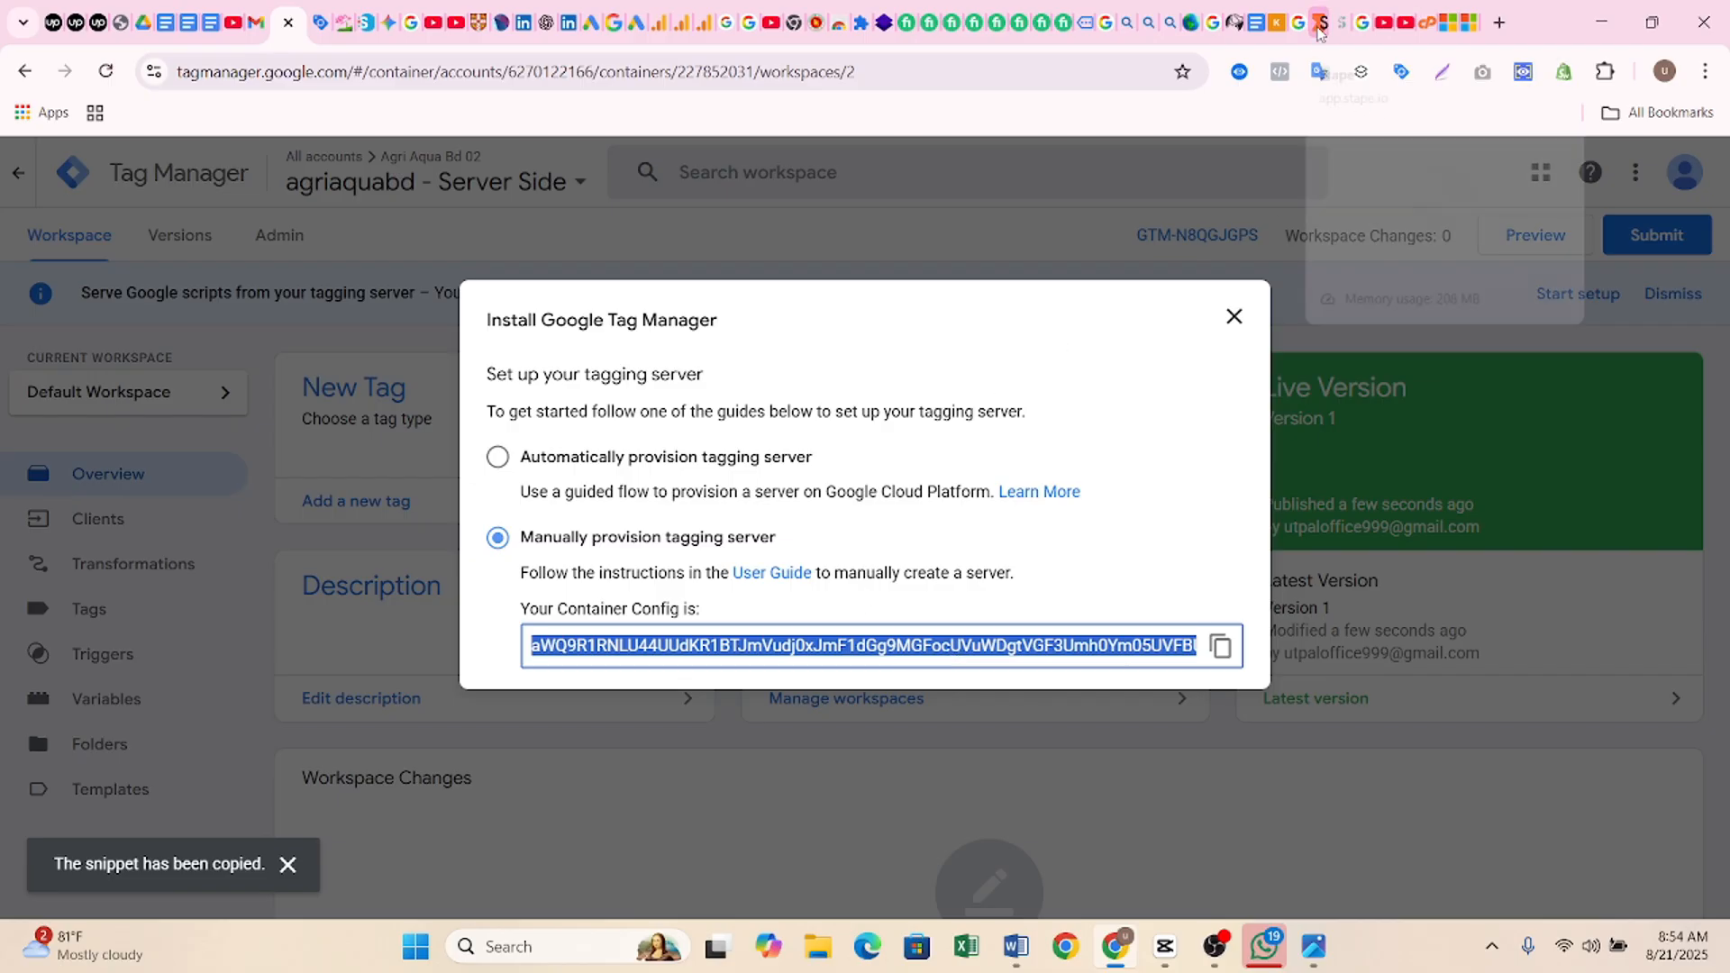
left_click(1319, 22)
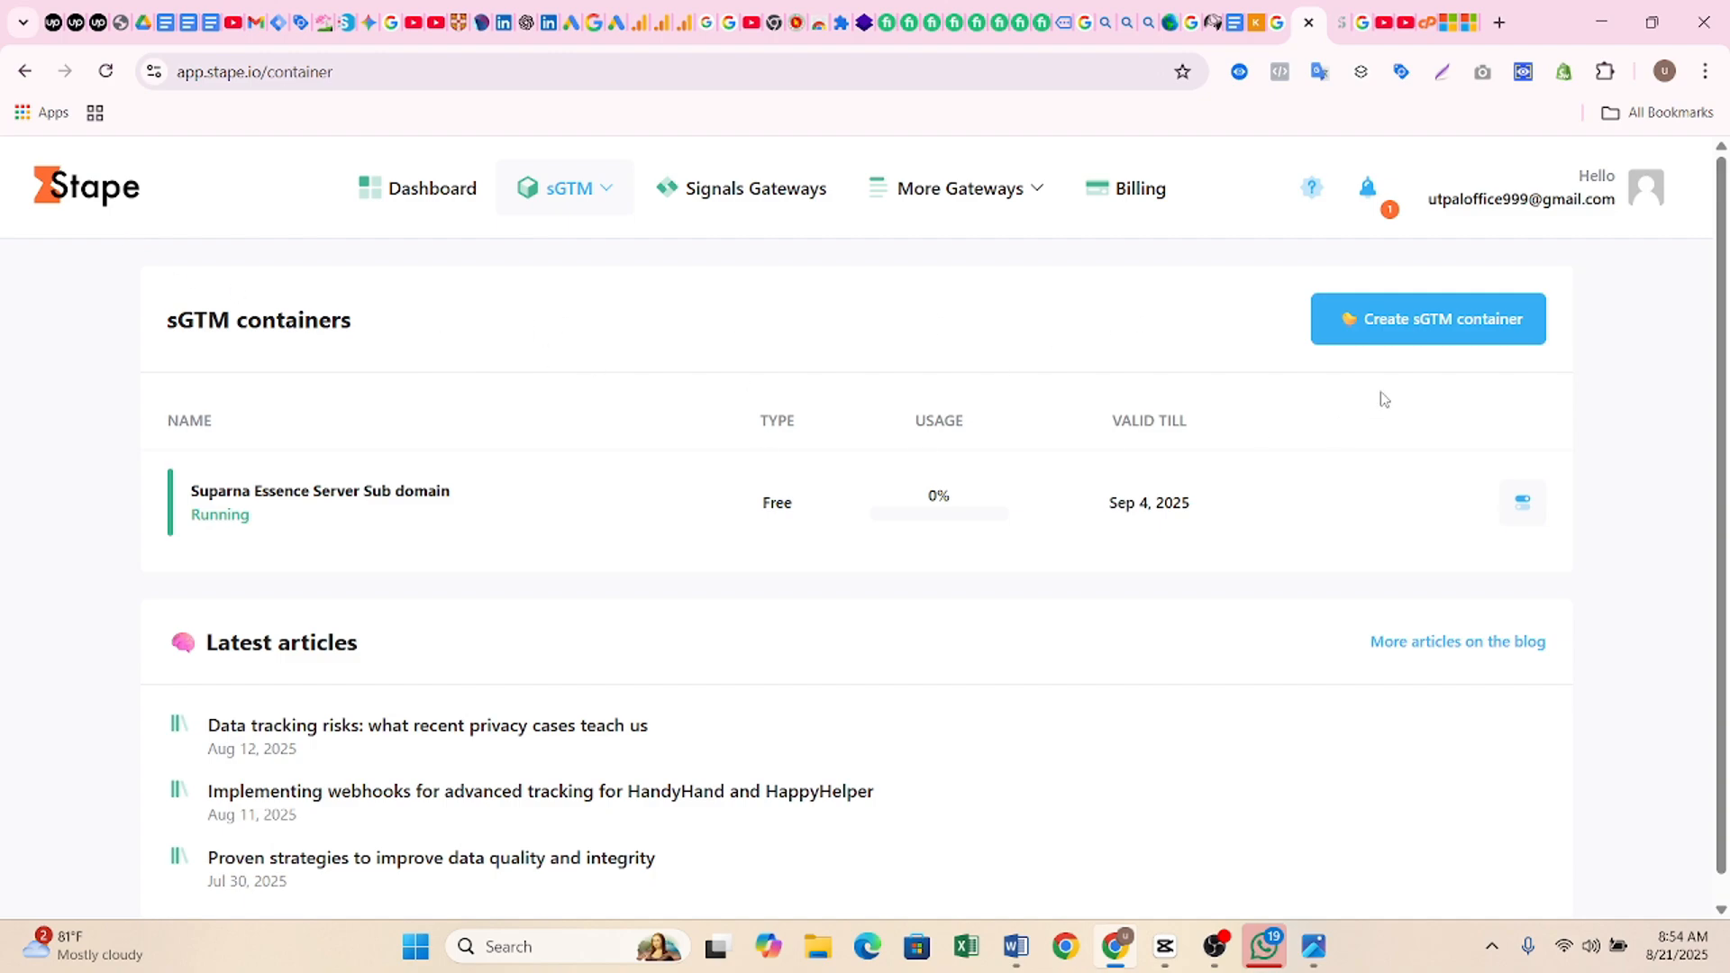
- Start a new sGTM container named "agriaquabd - Stape" and paste the copied config as its container configuration
left_click(1397, 334)
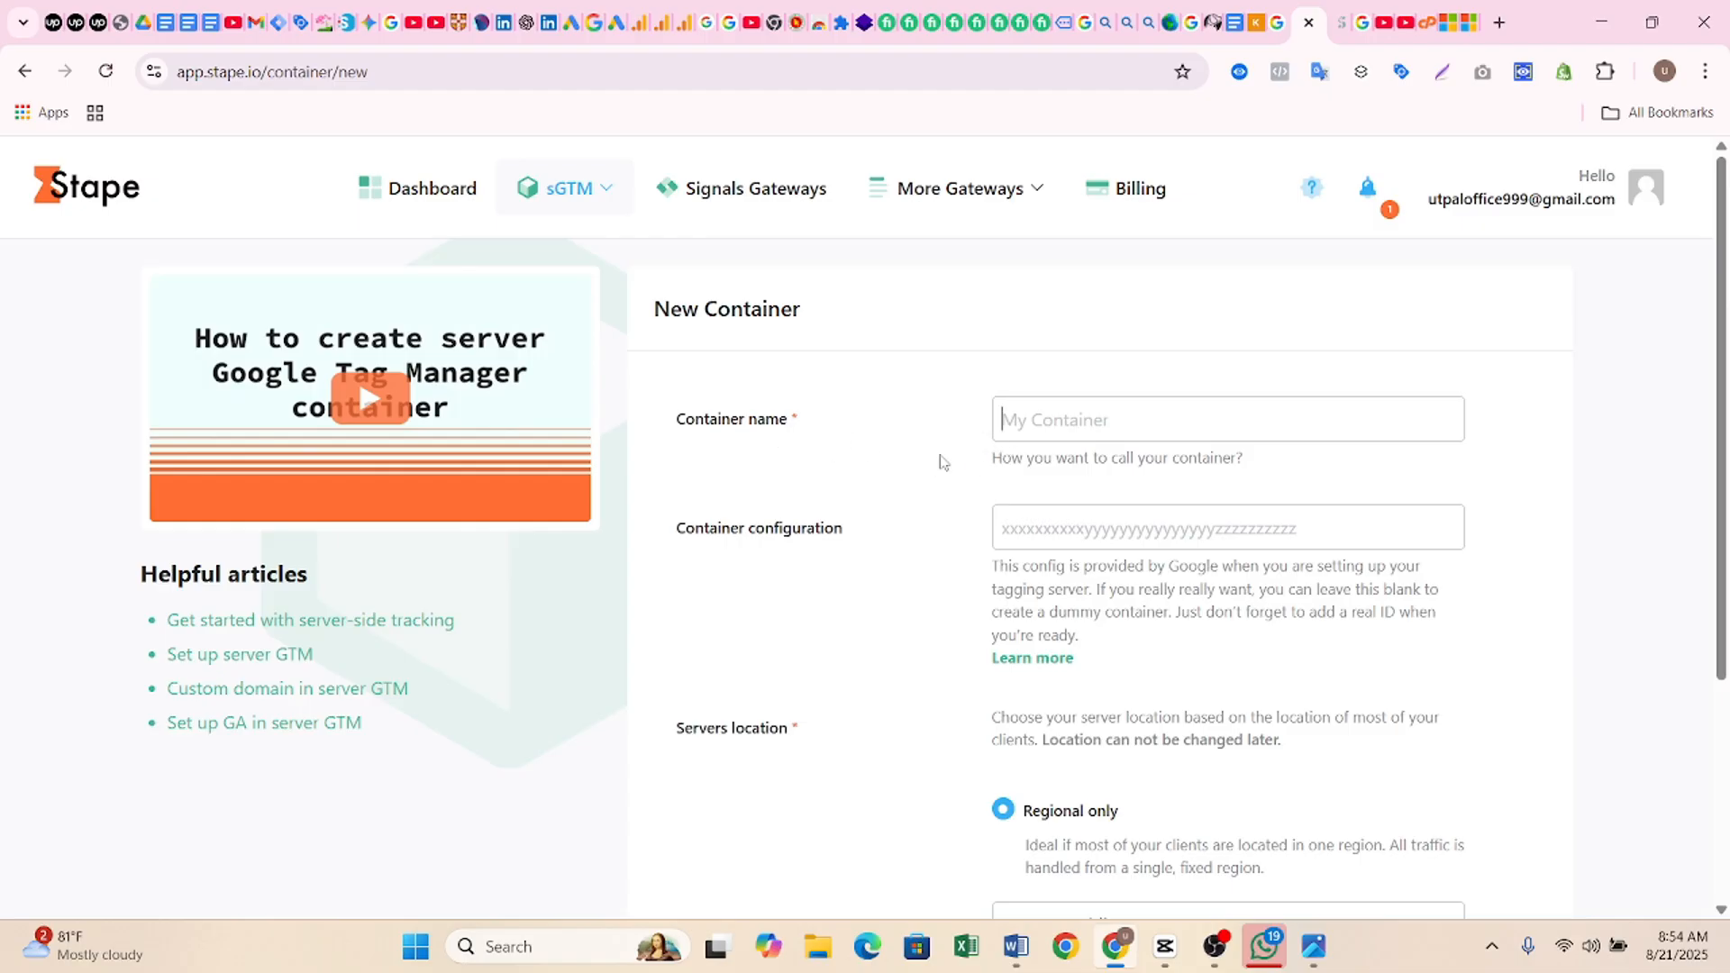
type("a")
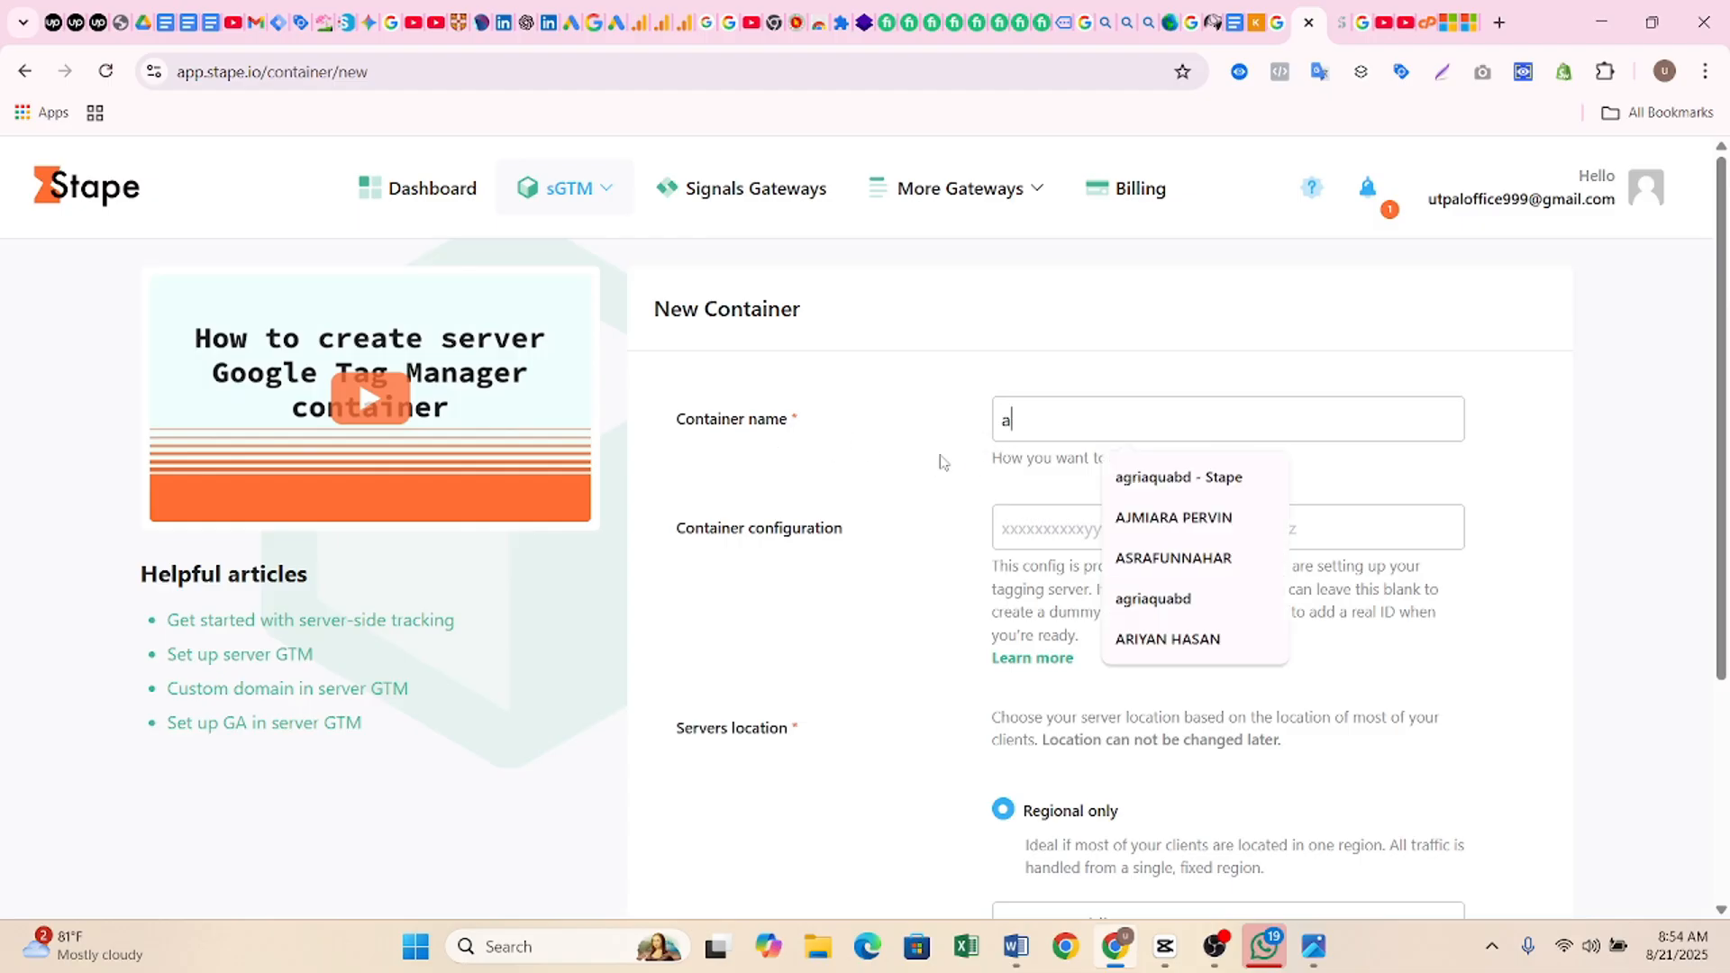
left_click(1162, 482)
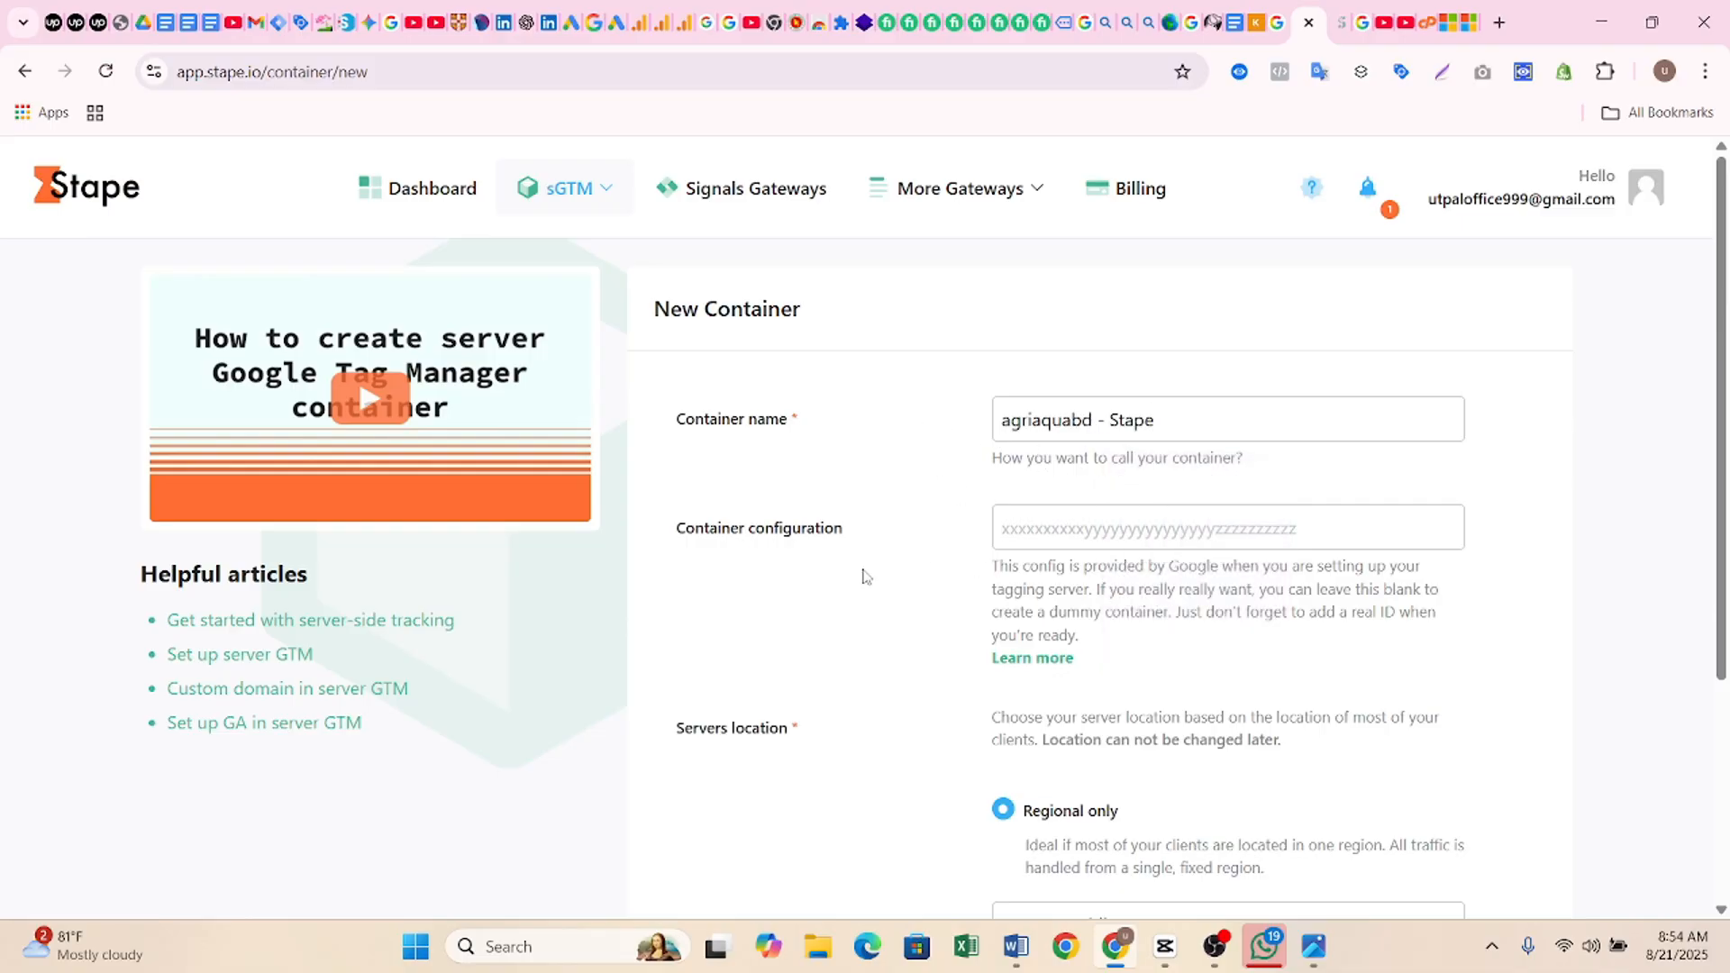
left_click(1072, 532)
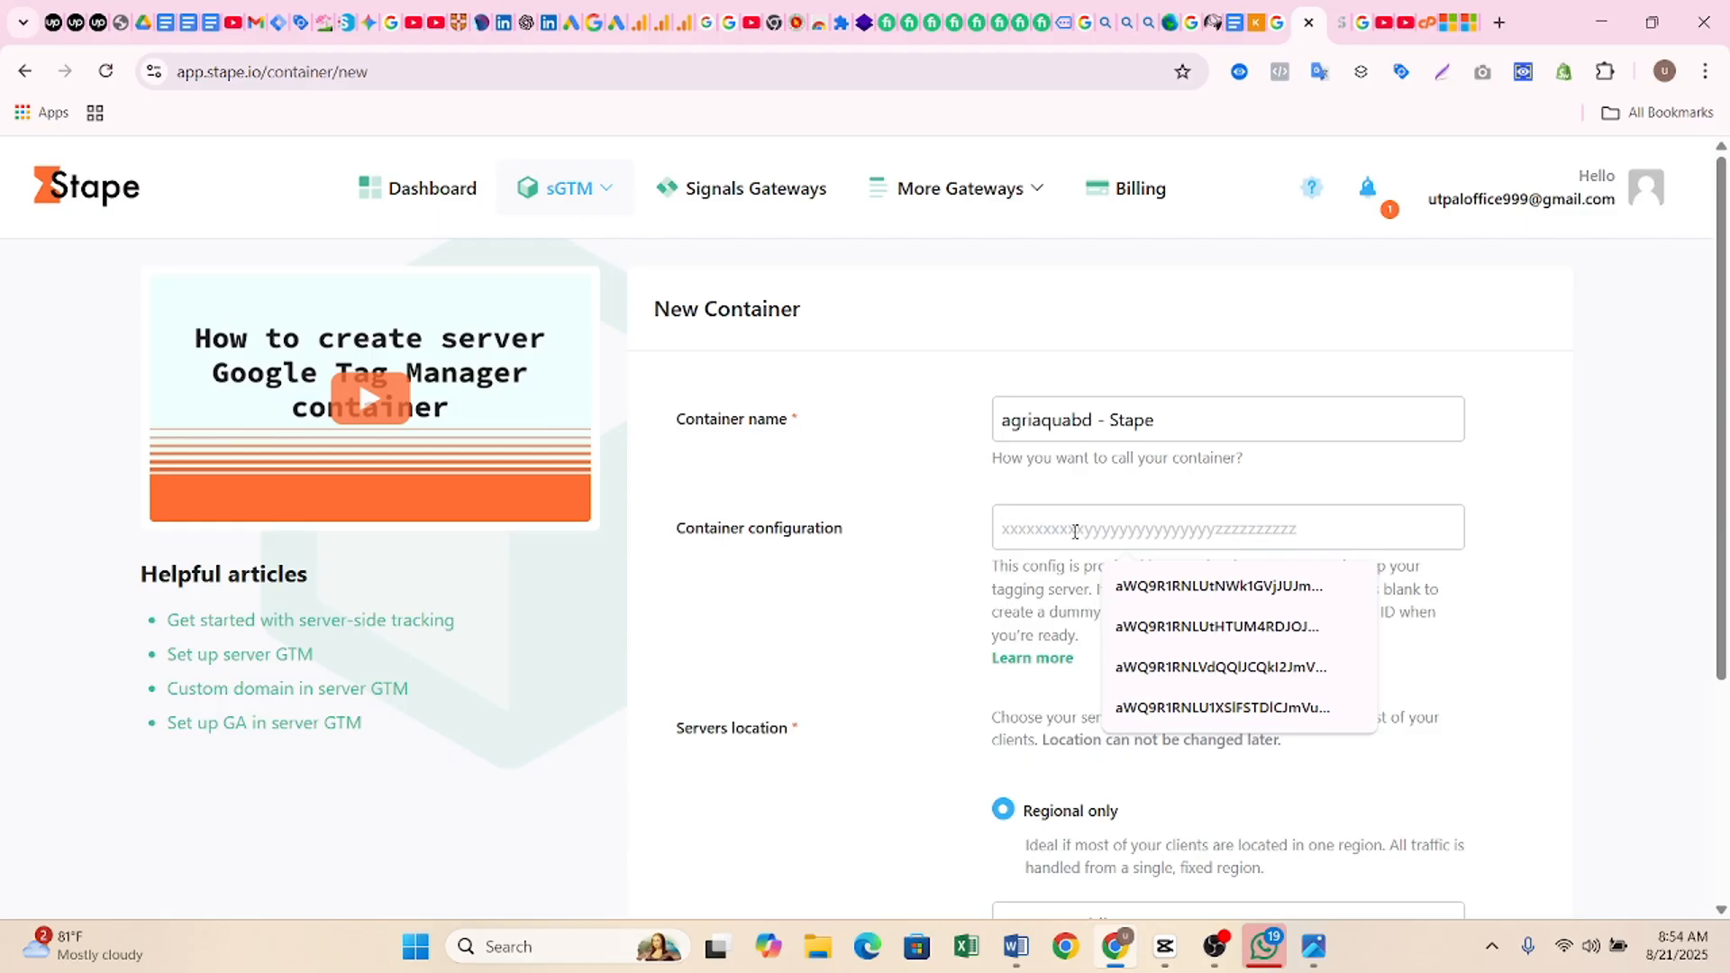
key("ctrl+v")
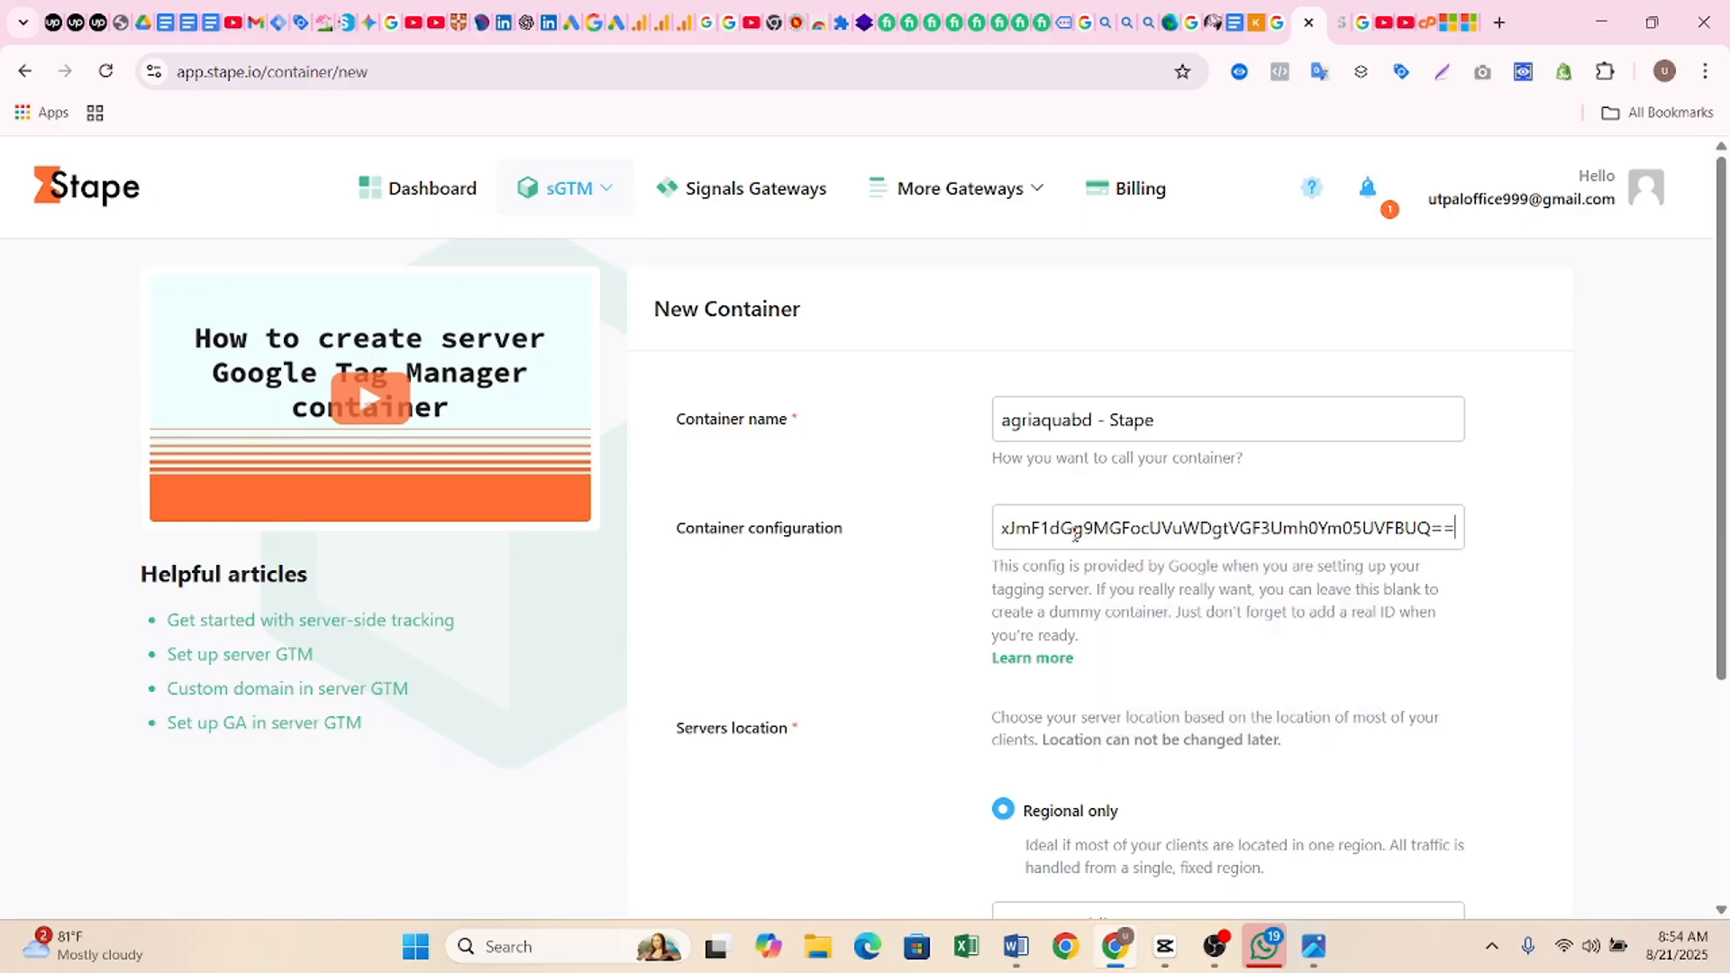
left_click(871, 525)
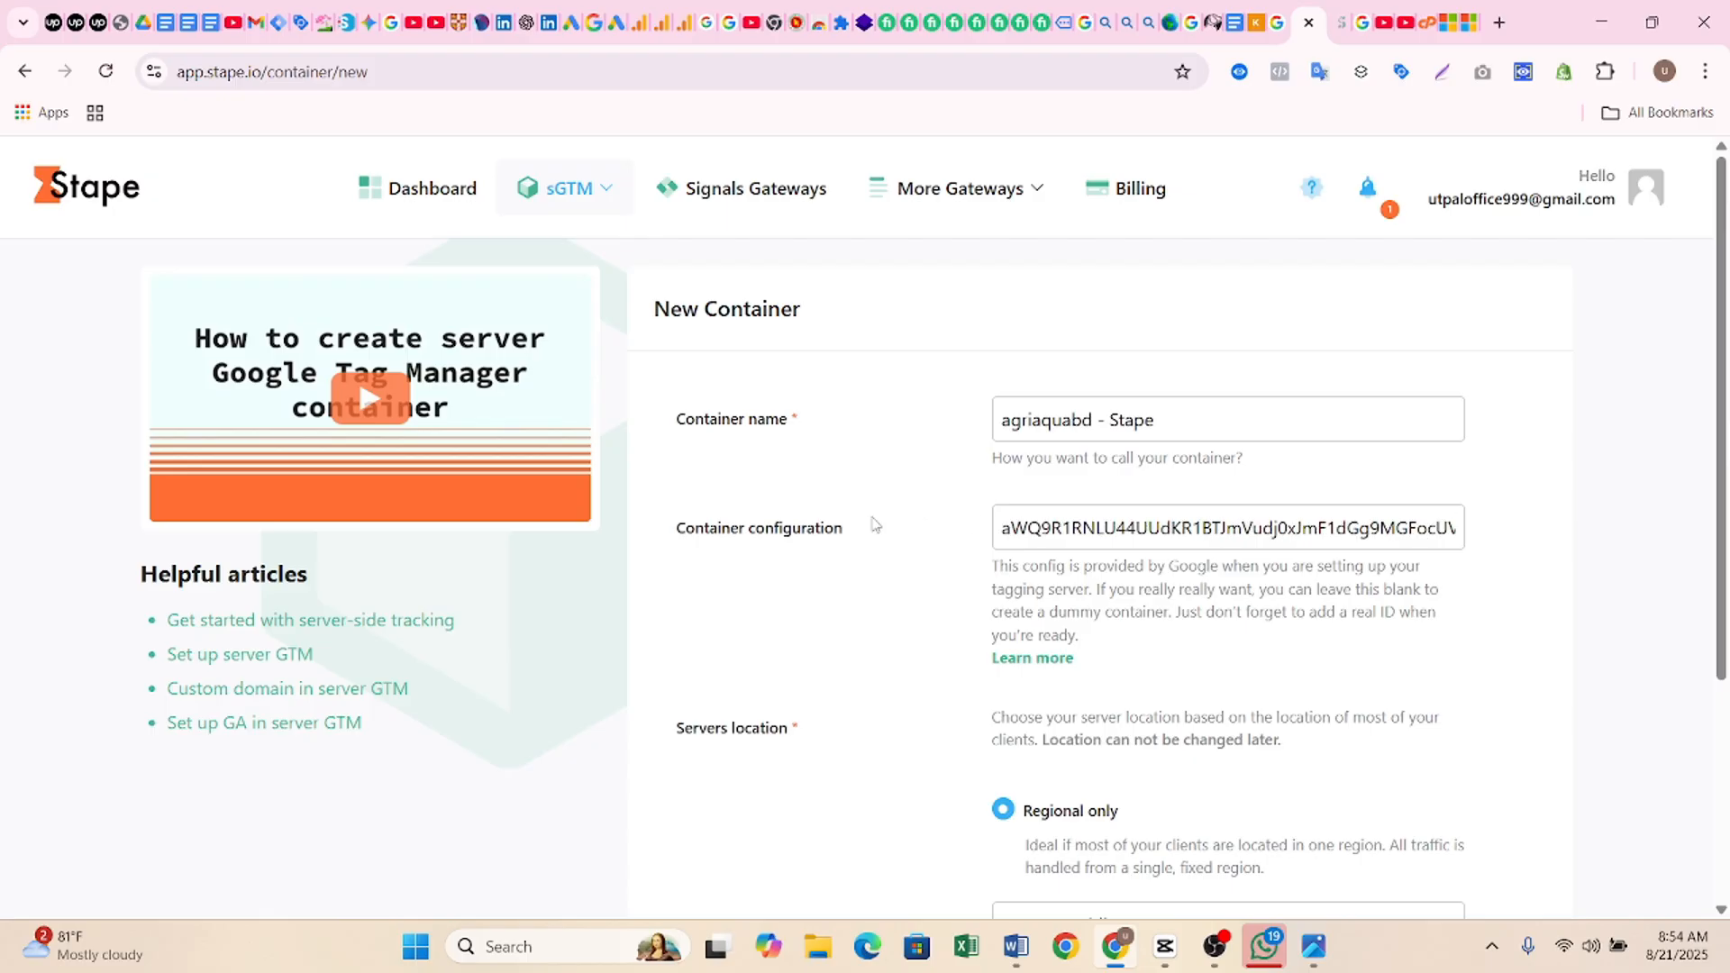
- Set the regional server location to AP East (Singapore) and create the container
scroll(857, 582, "down", 4)
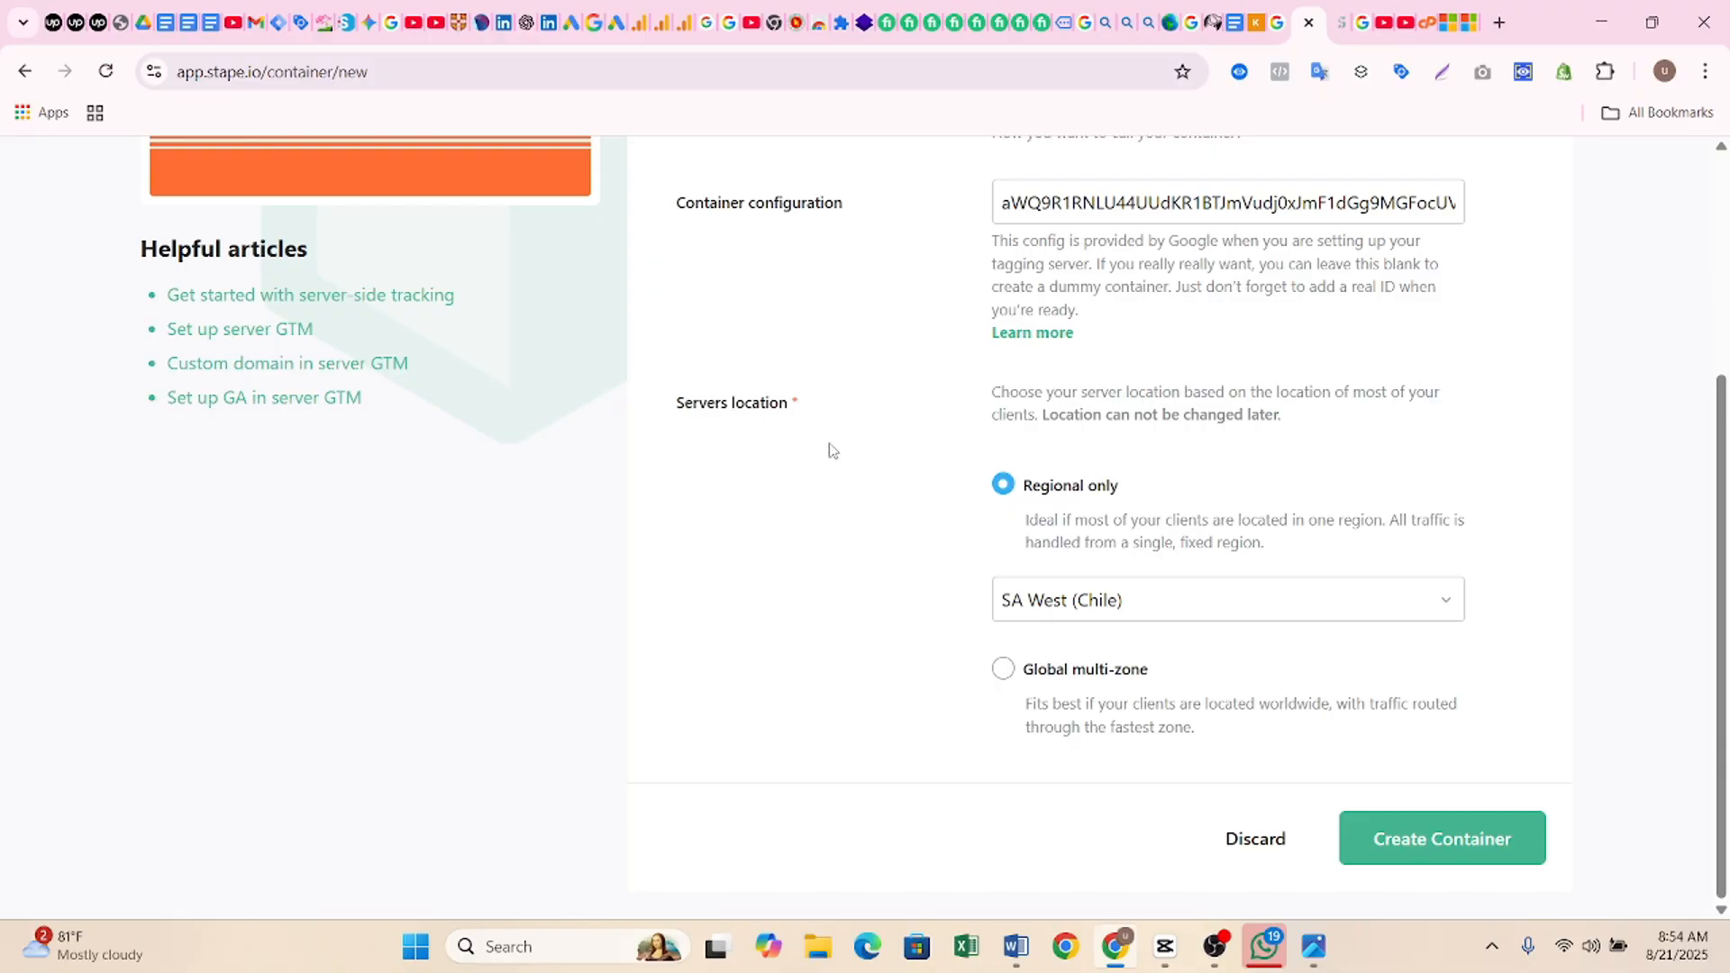
left_click(1232, 605)
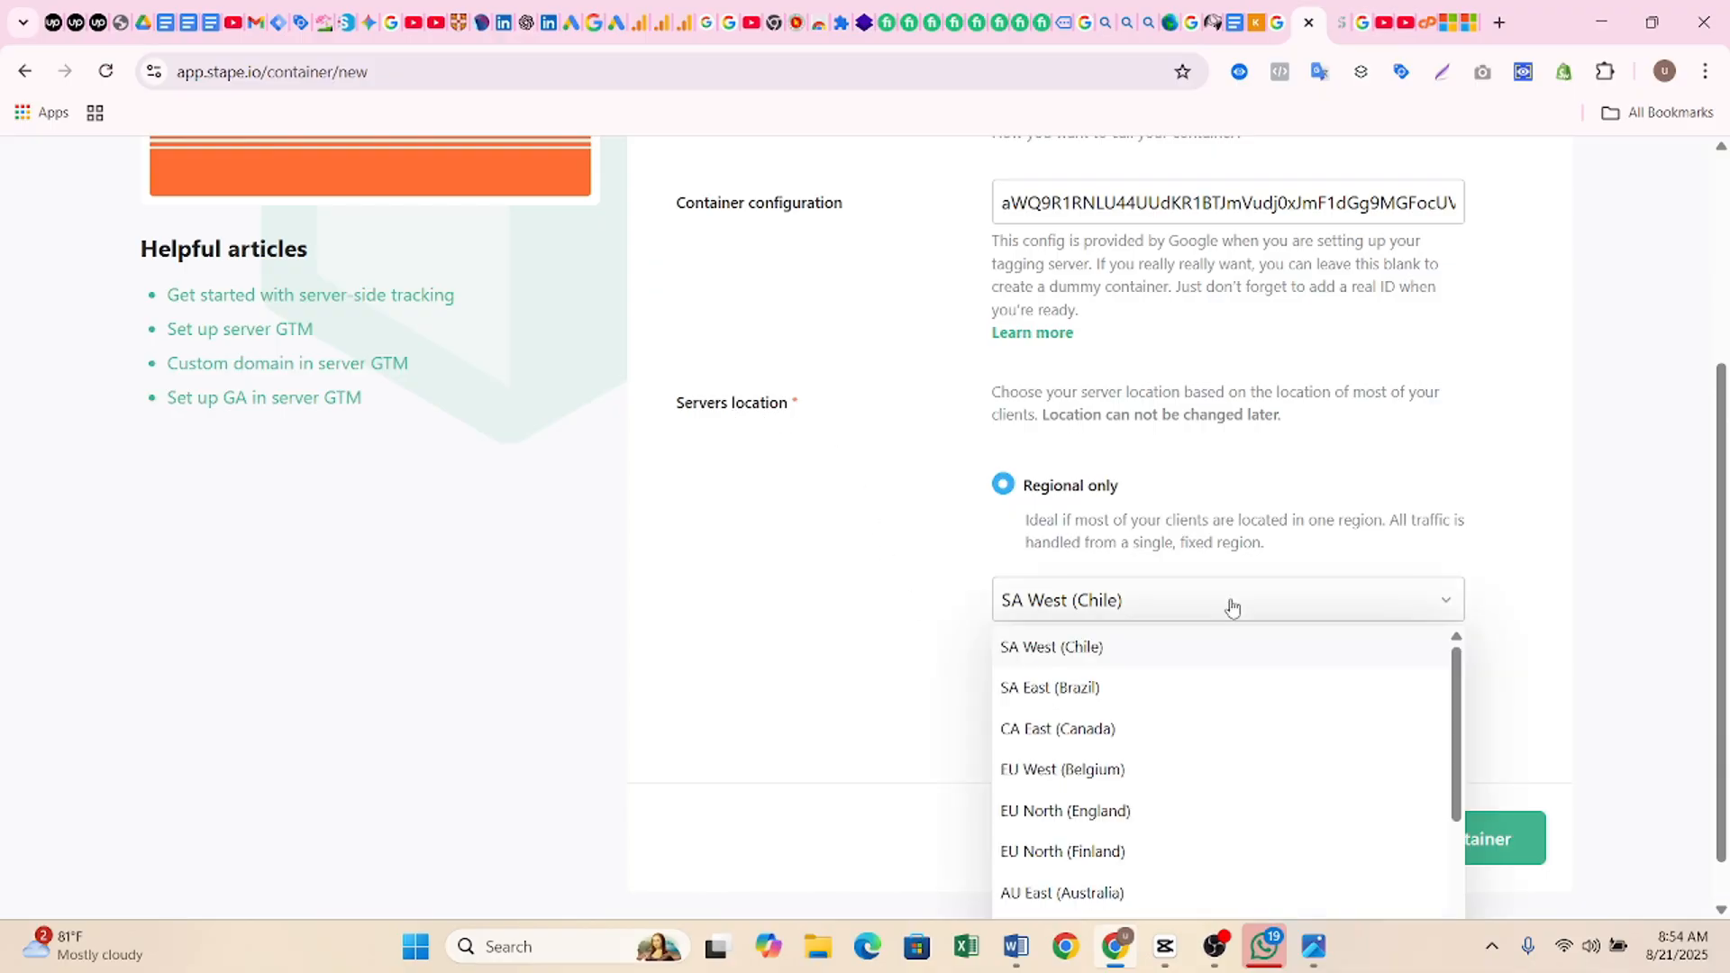
scroll(1207, 721, "down", 3)
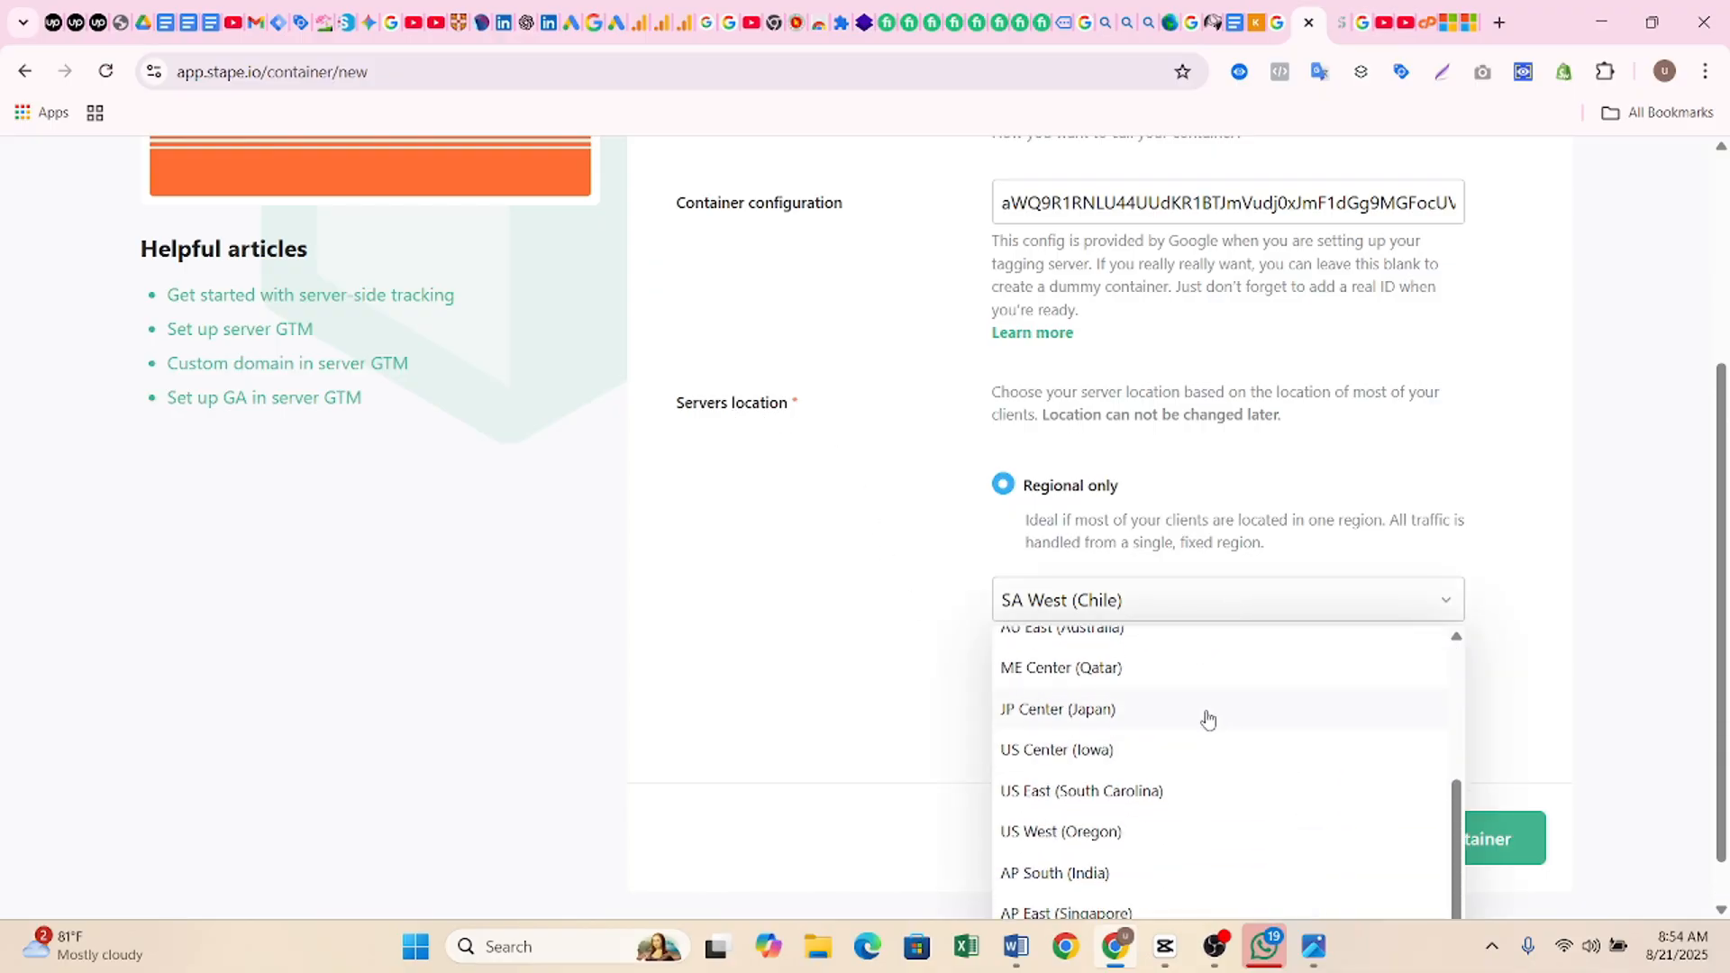
scroll(1230, 782, "down", 1)
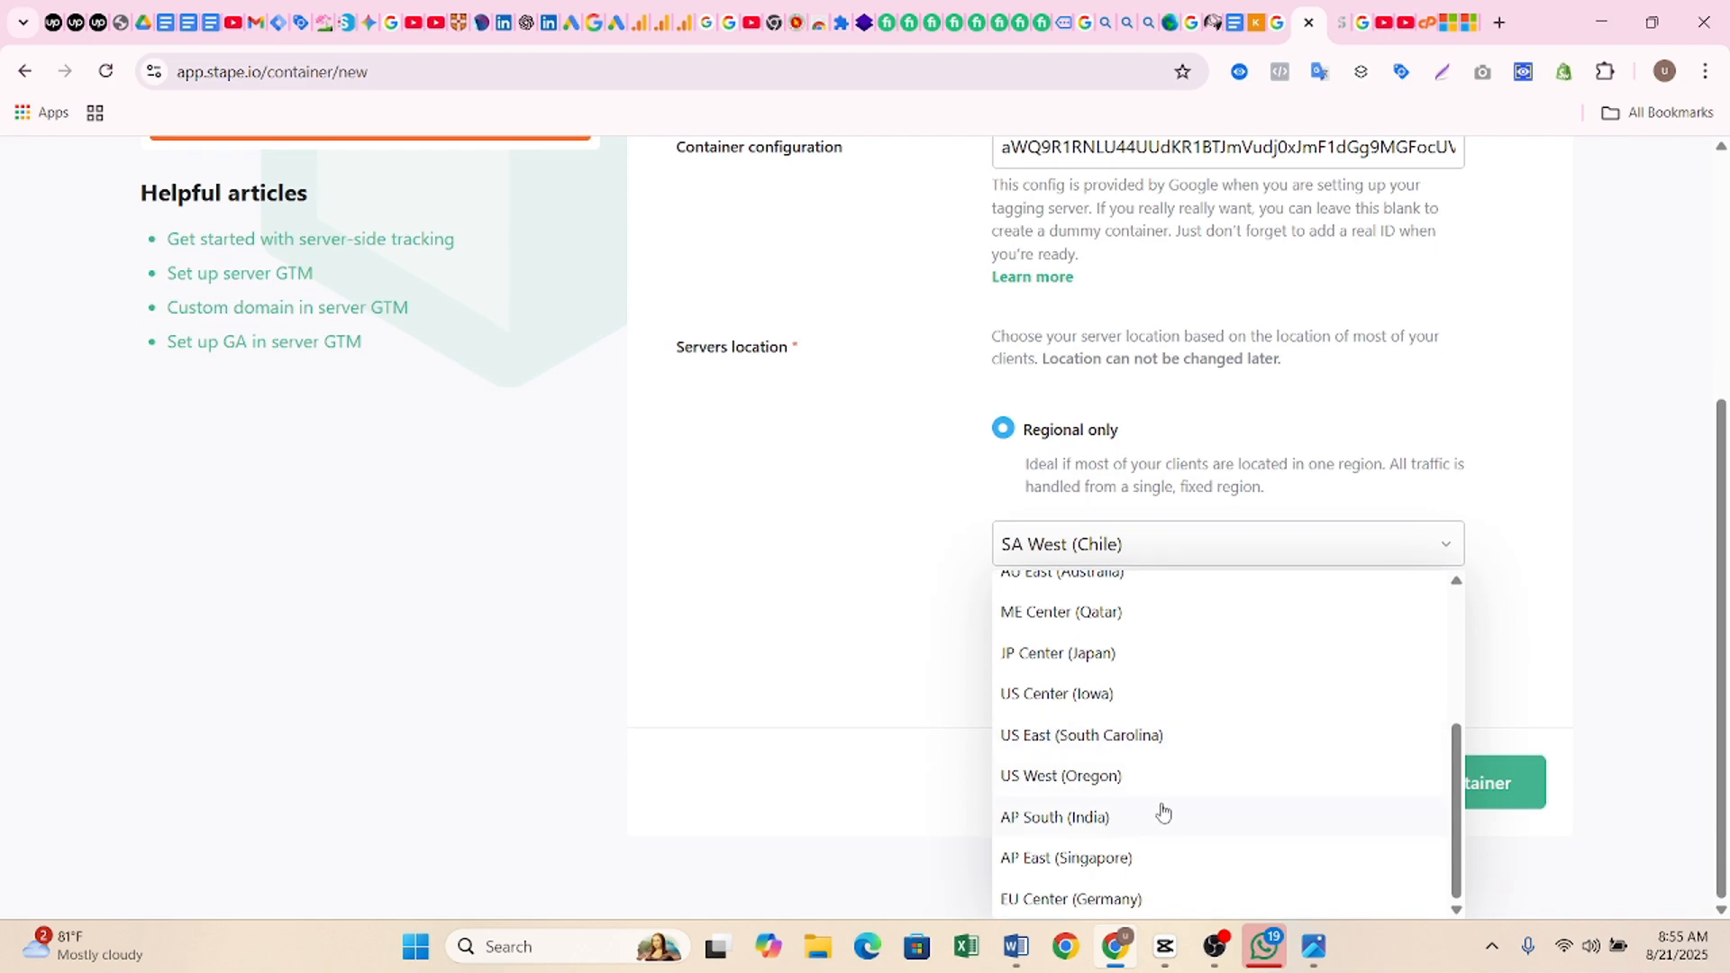
scroll(1166, 804, "up", 1)
scroll(1166, 804, "down", 1)
left_click(1098, 867)
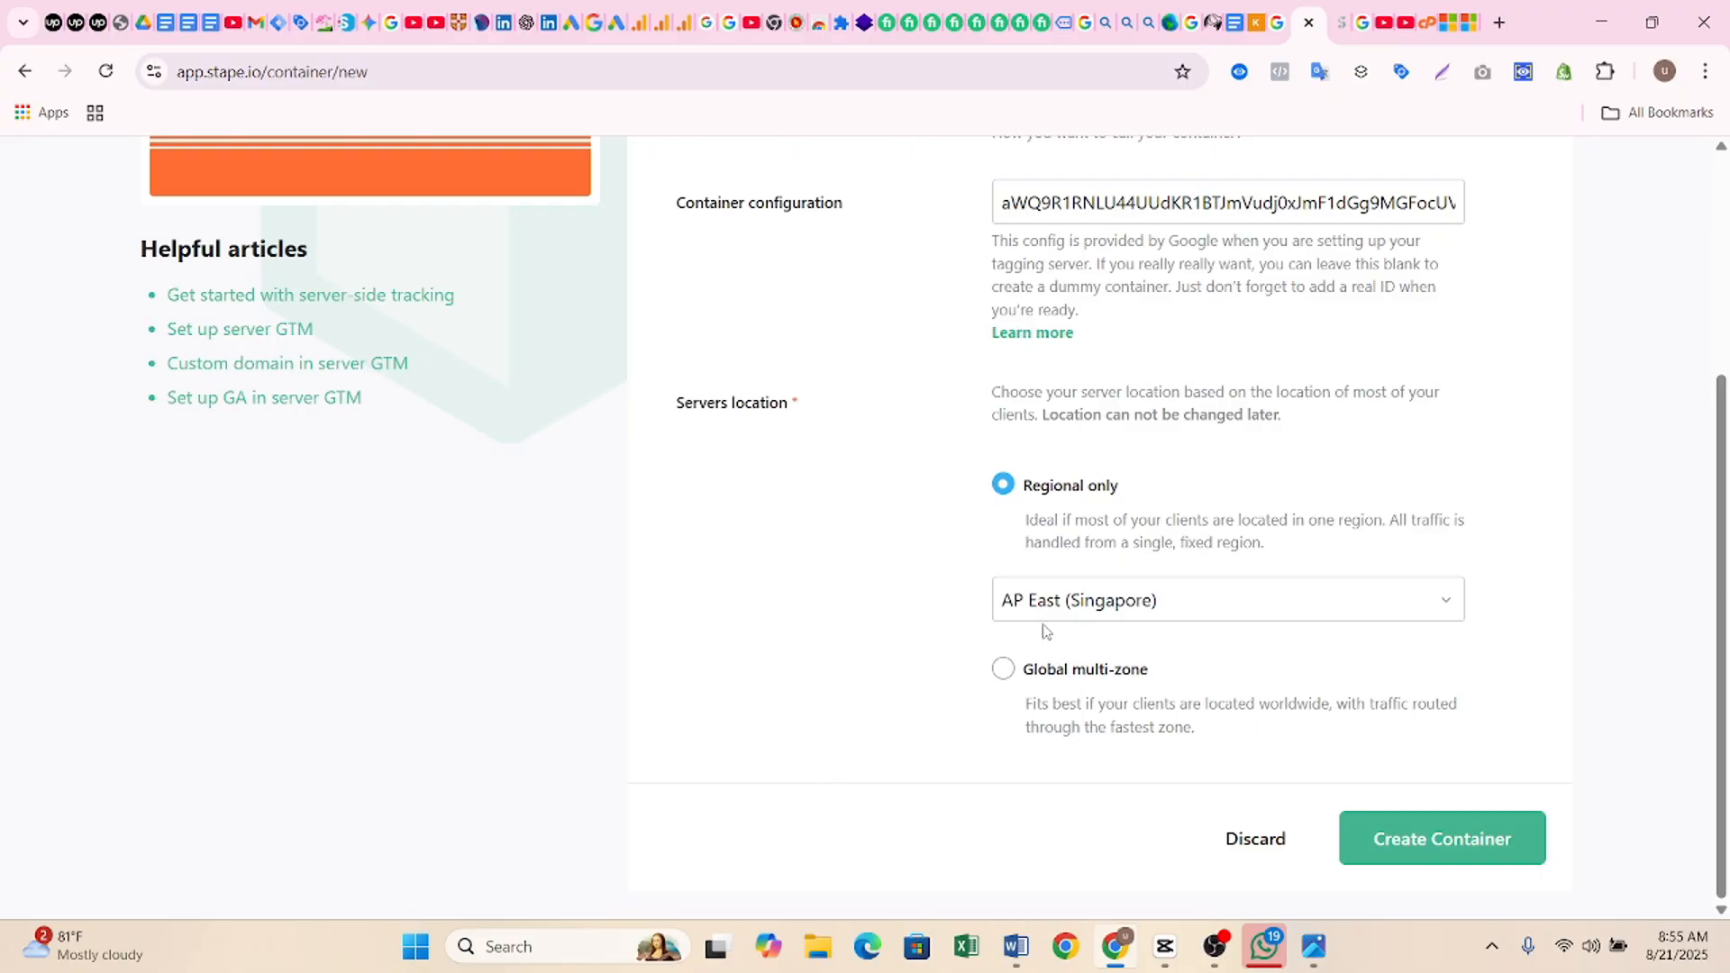
left_click(1416, 839)
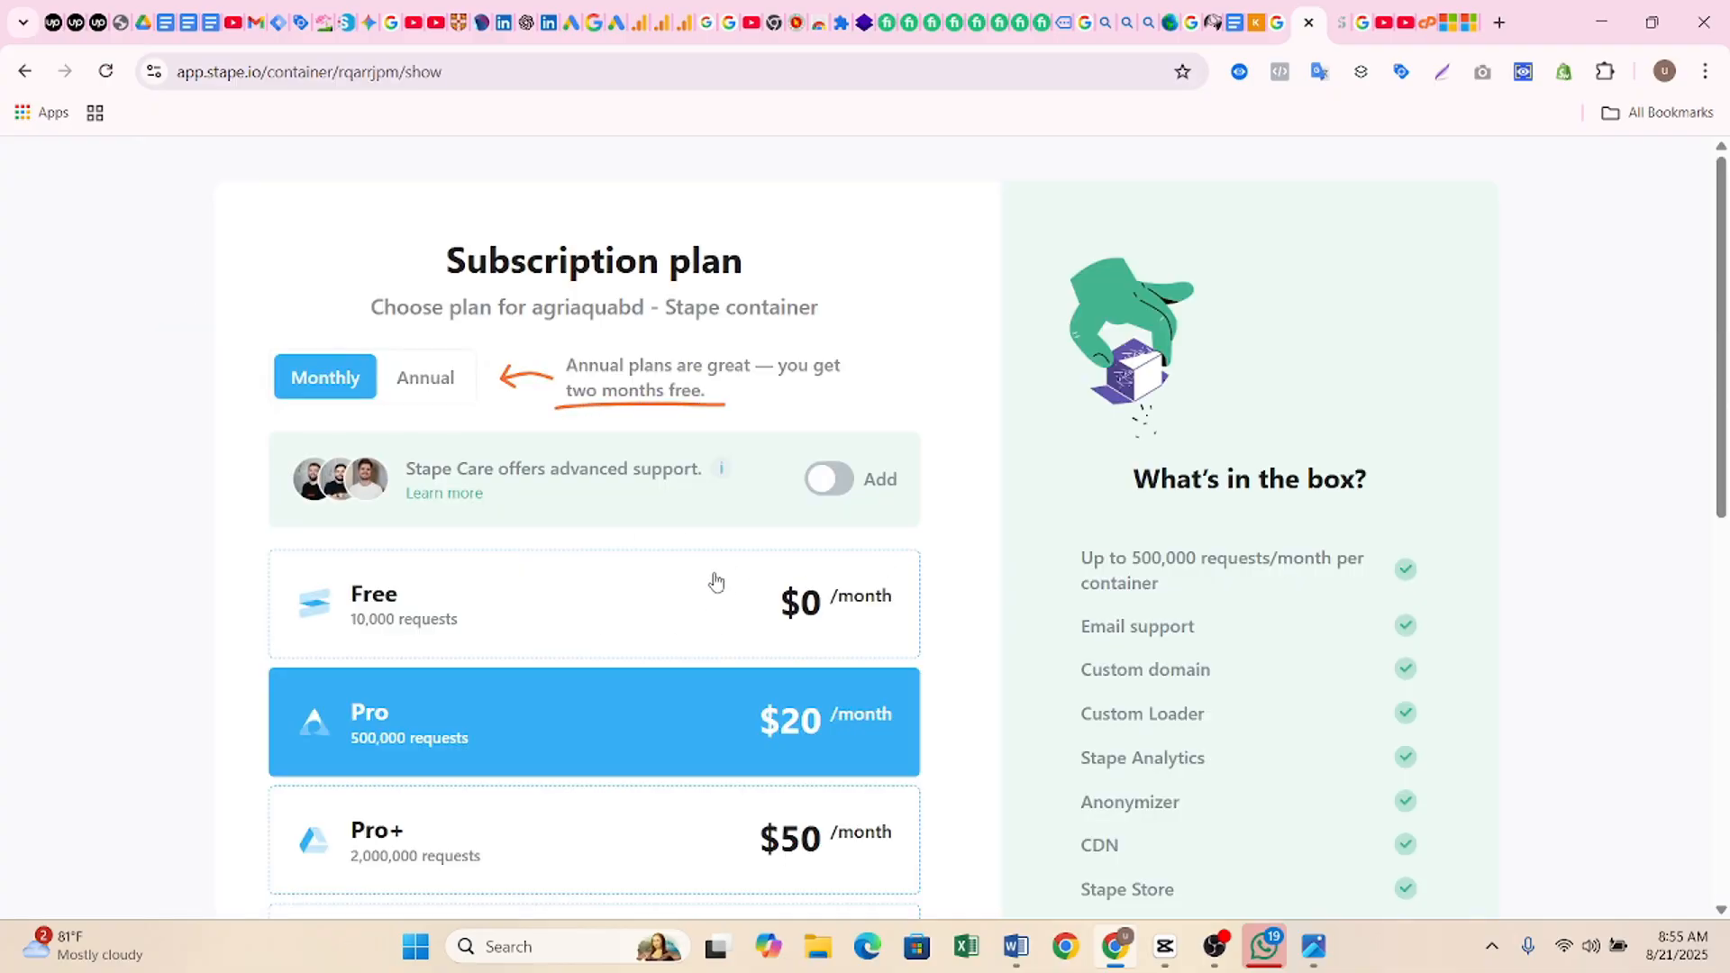
- Turn off automatic upgrading to the next tier and subscribe the container to the Free monthly plan
scroll(713, 581, "down", 9)
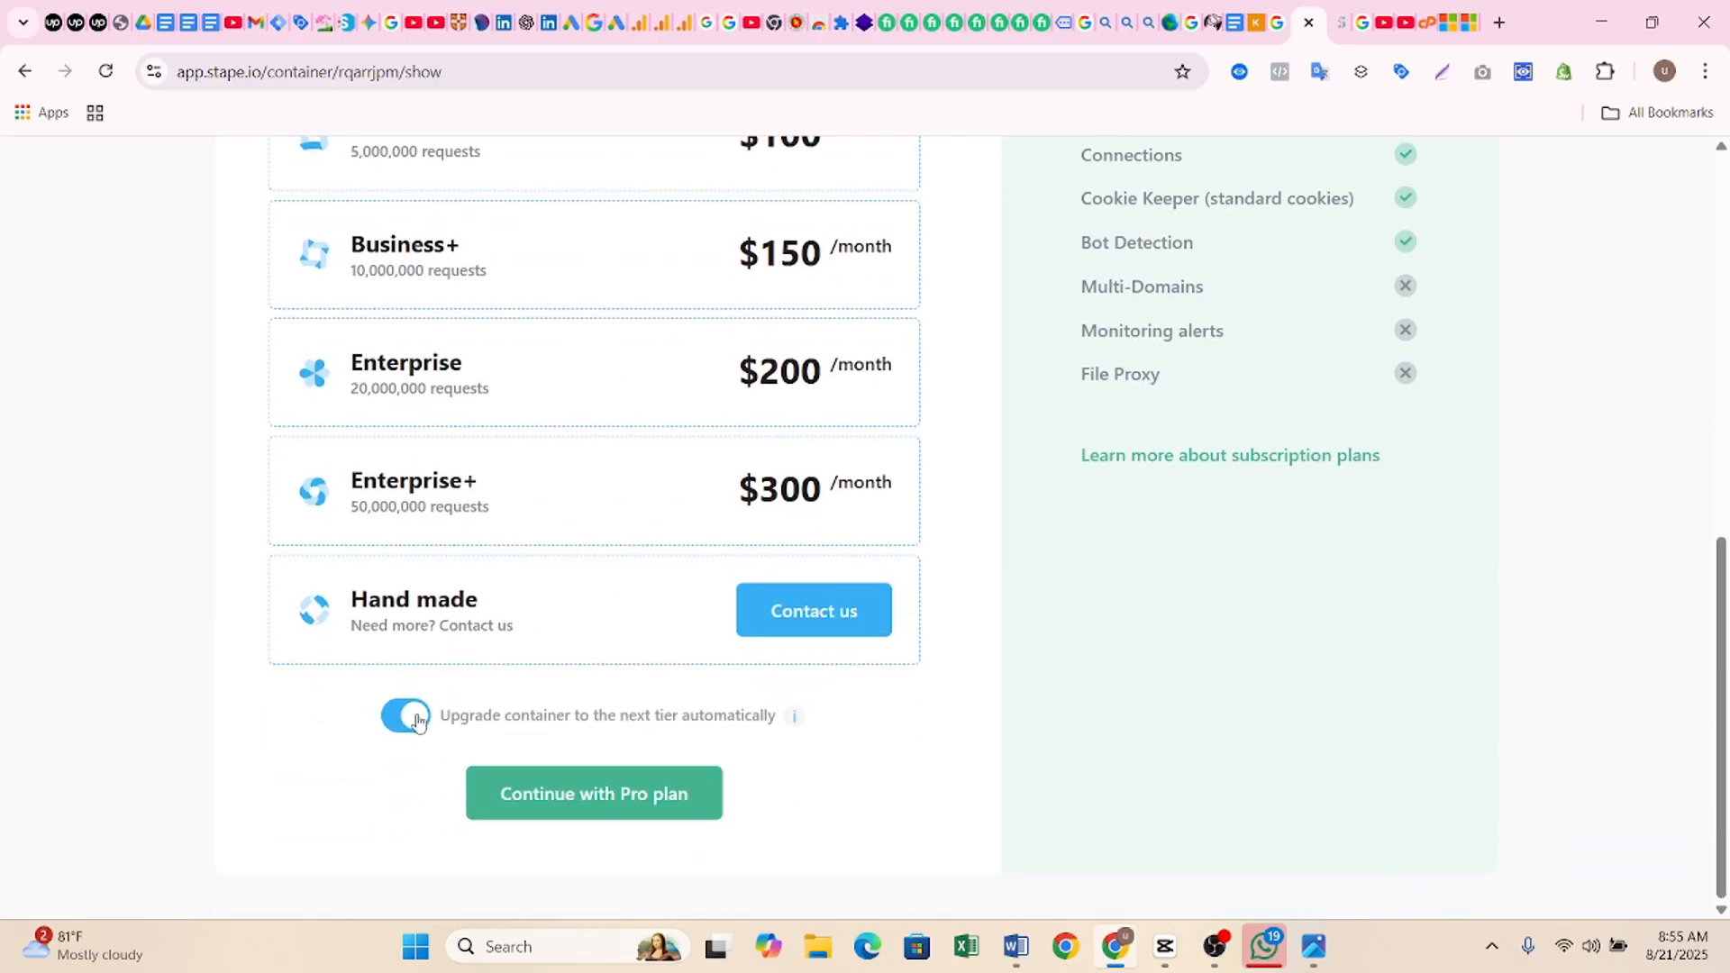
left_click(417, 719)
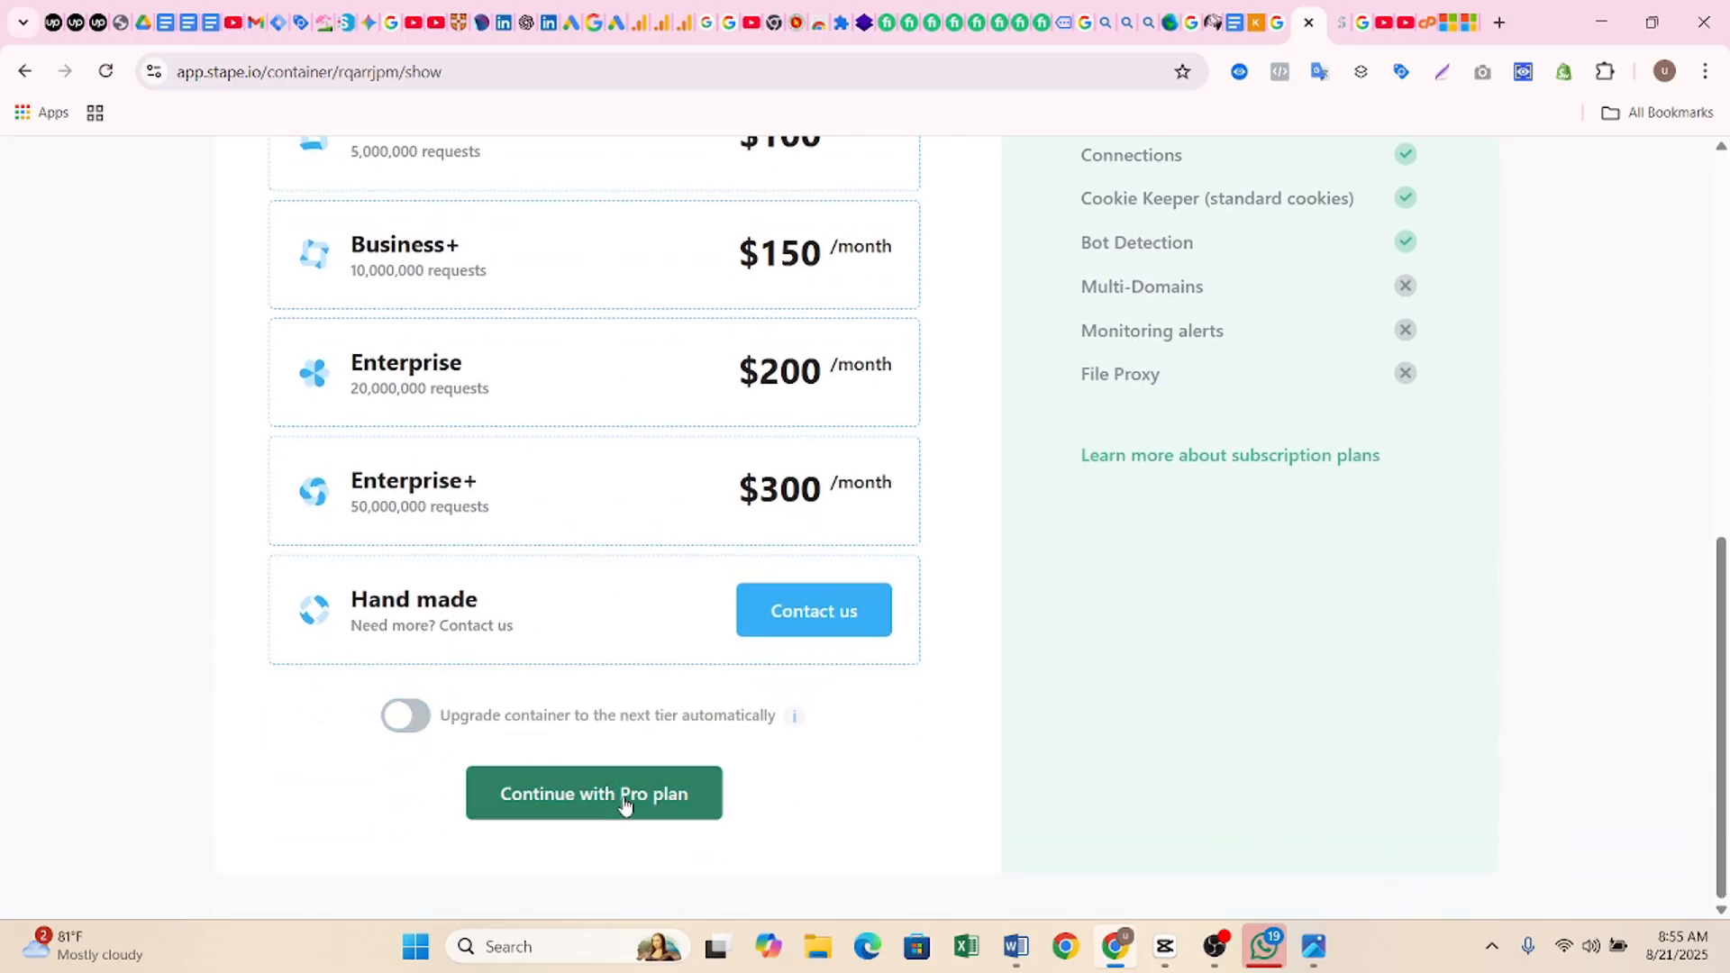
scroll(630, 567, "up", 9)
left_click(389, 620)
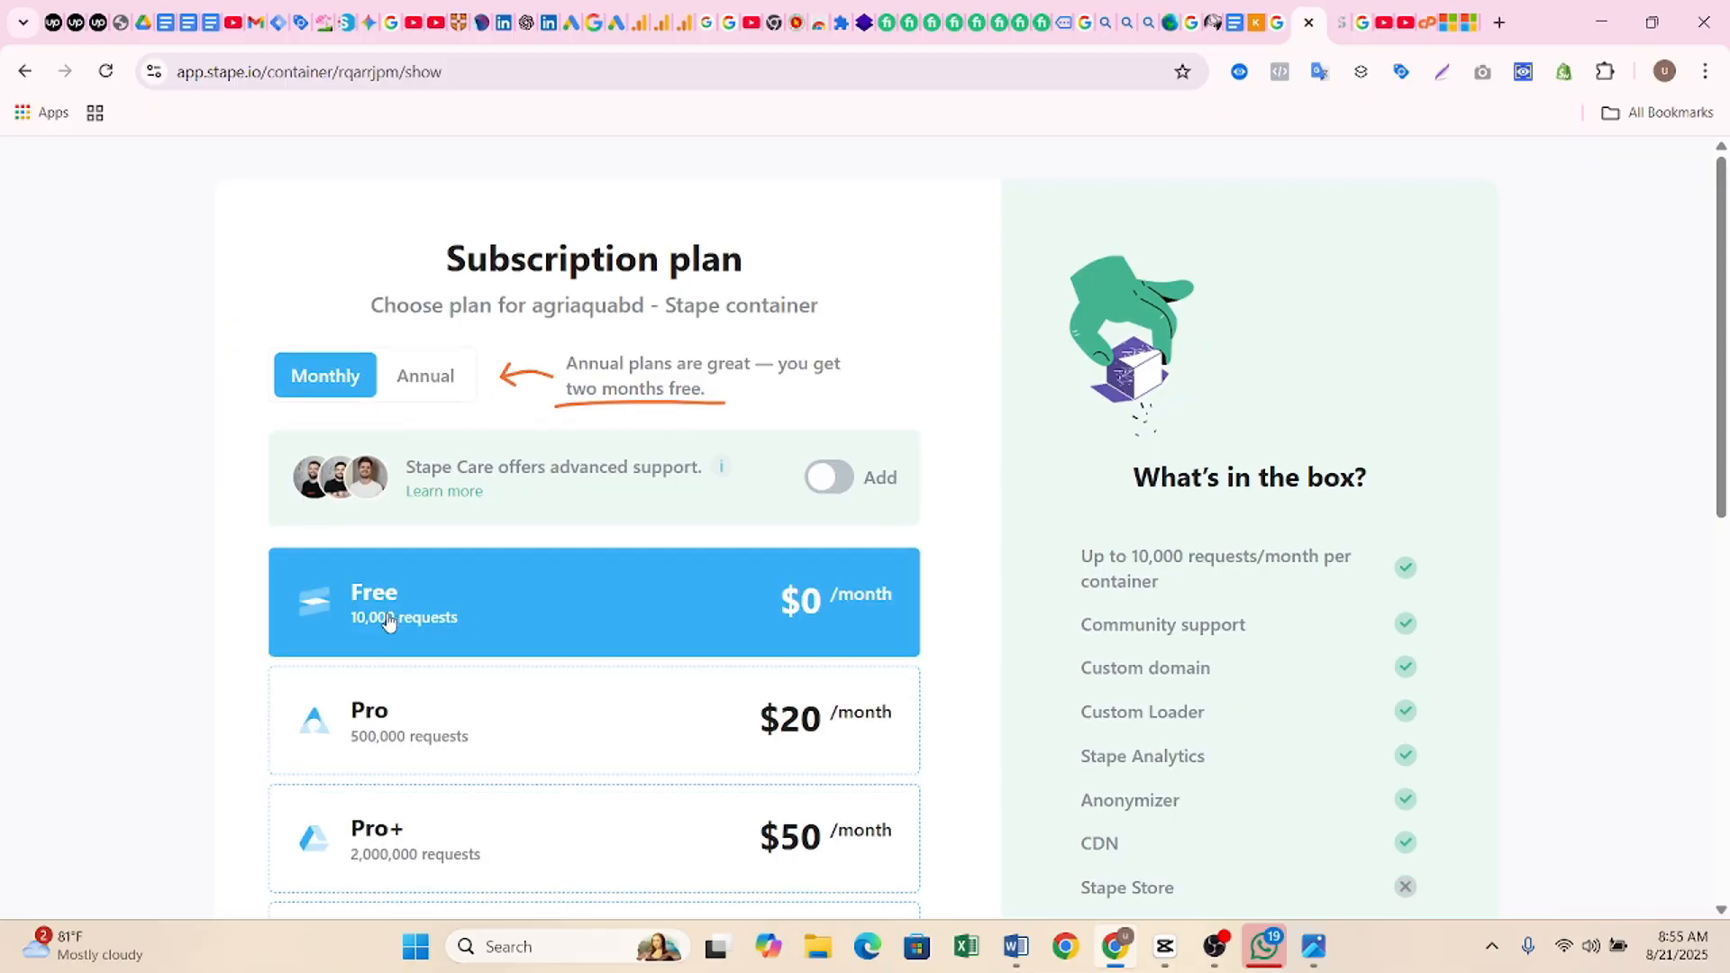
scroll(389, 621, "down", 9)
left_click(595, 790)
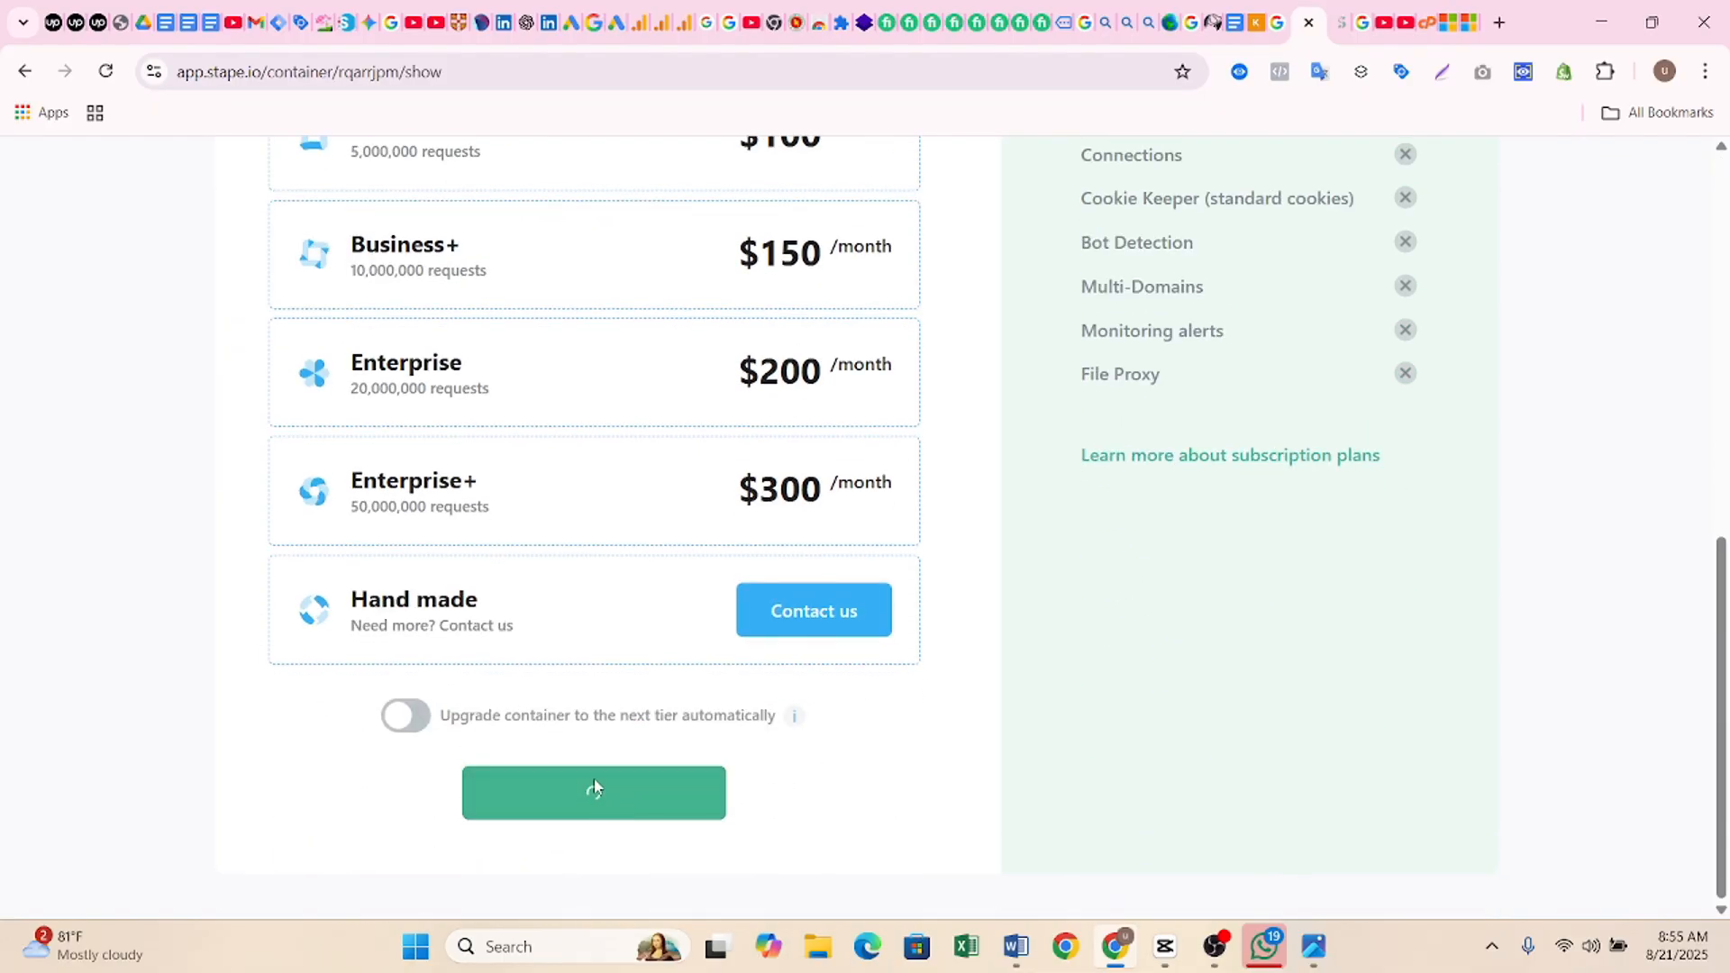
- Start adding a custom domain to the container and enter stape.agriaquabd.com as its domain name
scroll(505, 628, "down", 5)
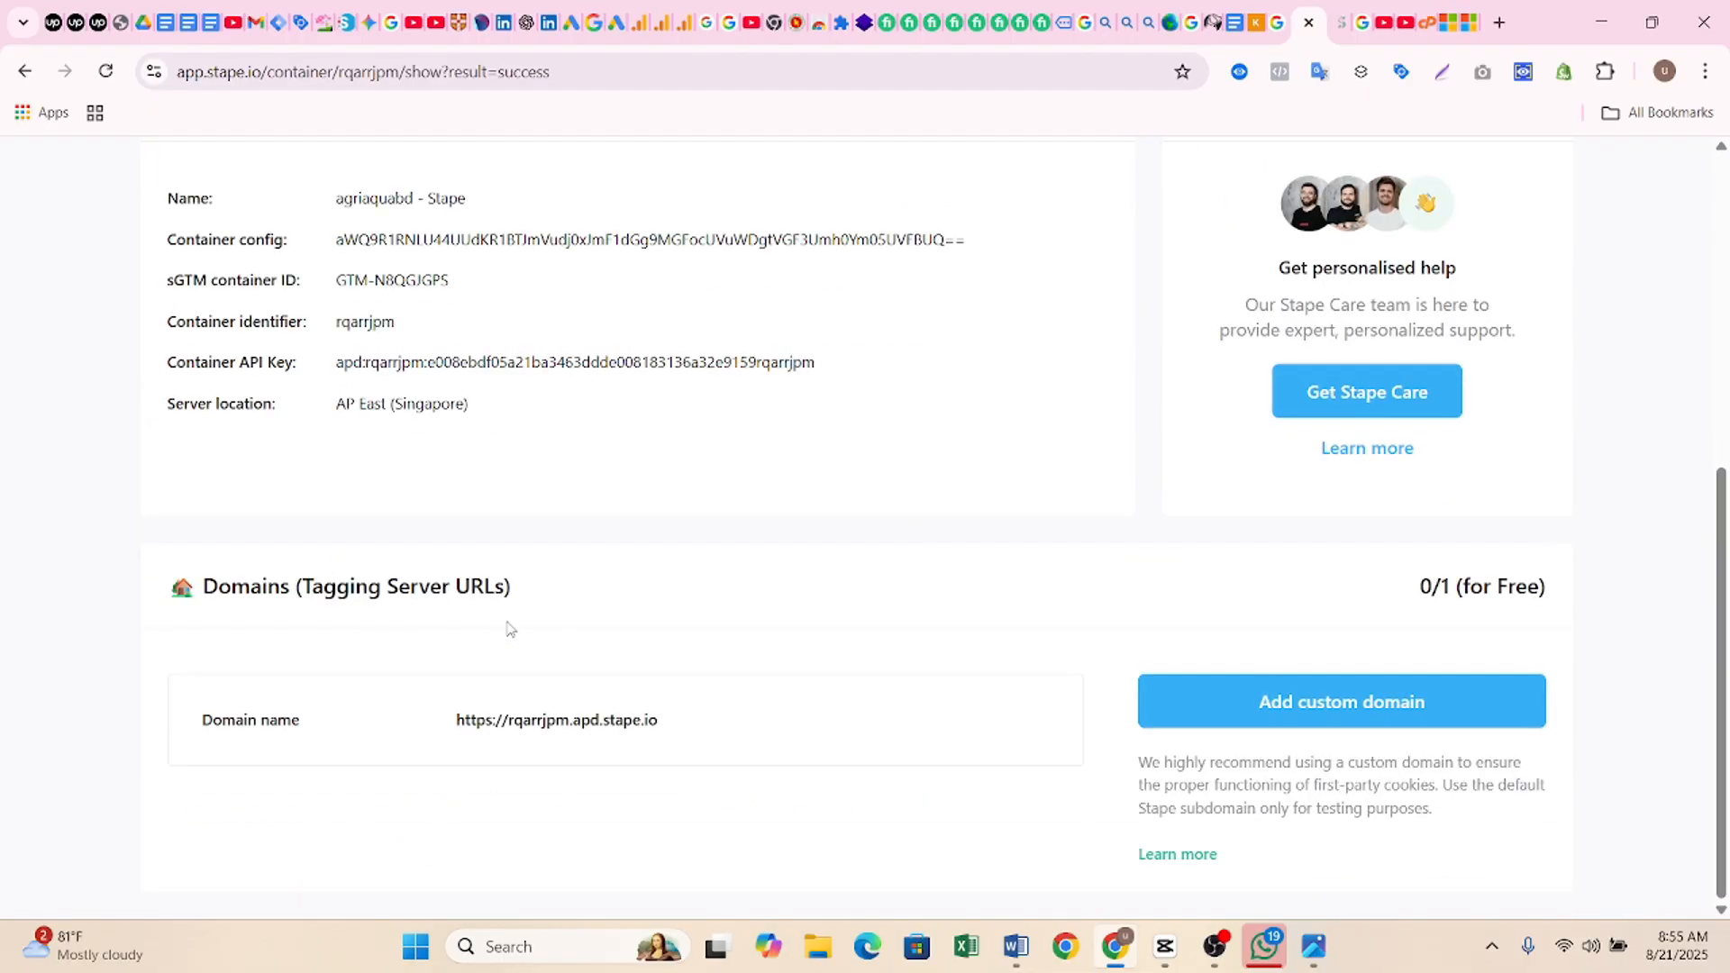
scroll(521, 610, "up", 7)
scroll(529, 606, "down", 7)
mouse_move(386, 369)
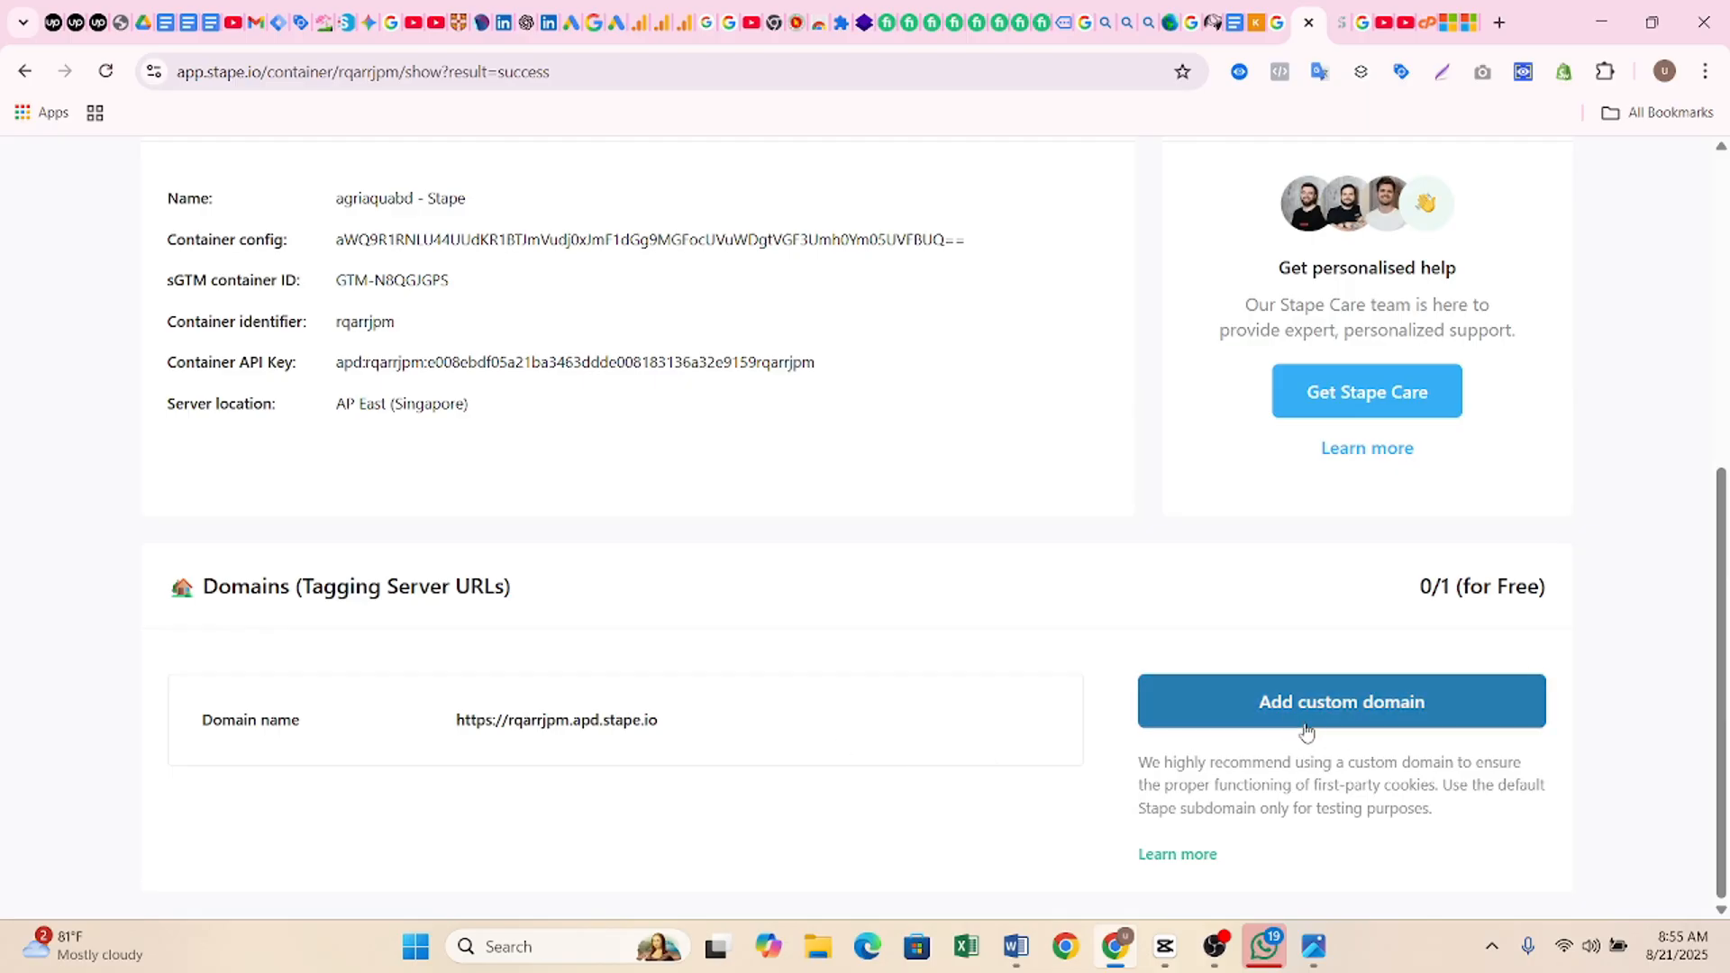
left_click(1331, 712)
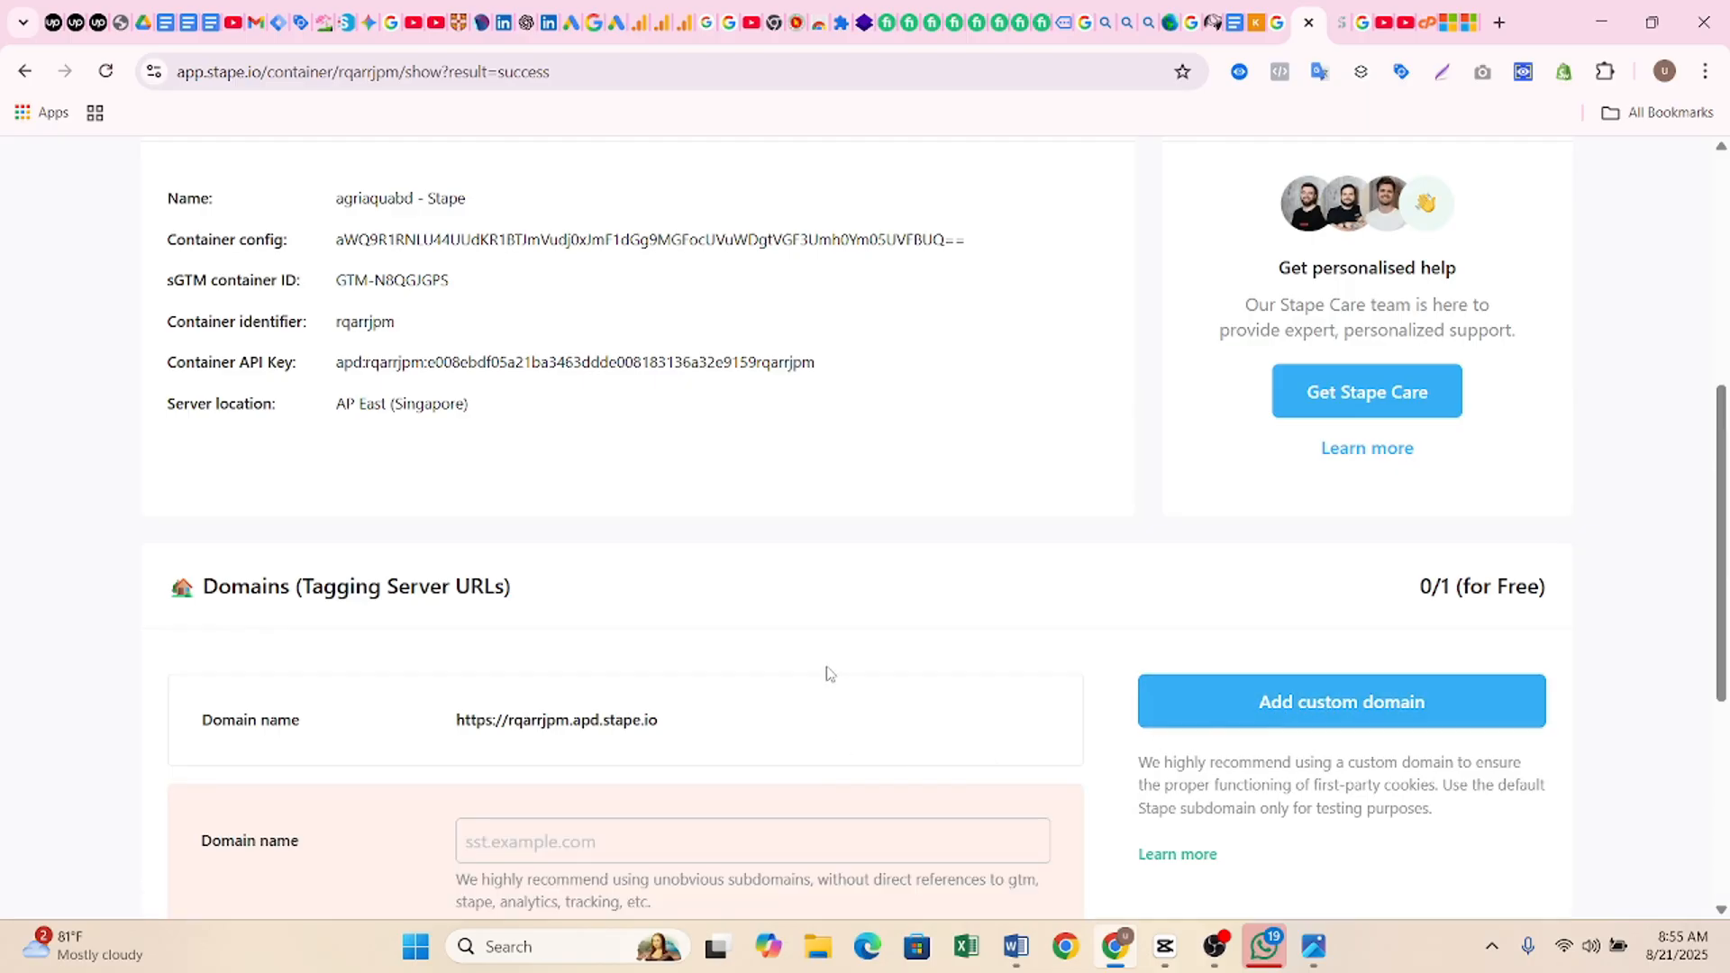
scroll(829, 667, "down", 5)
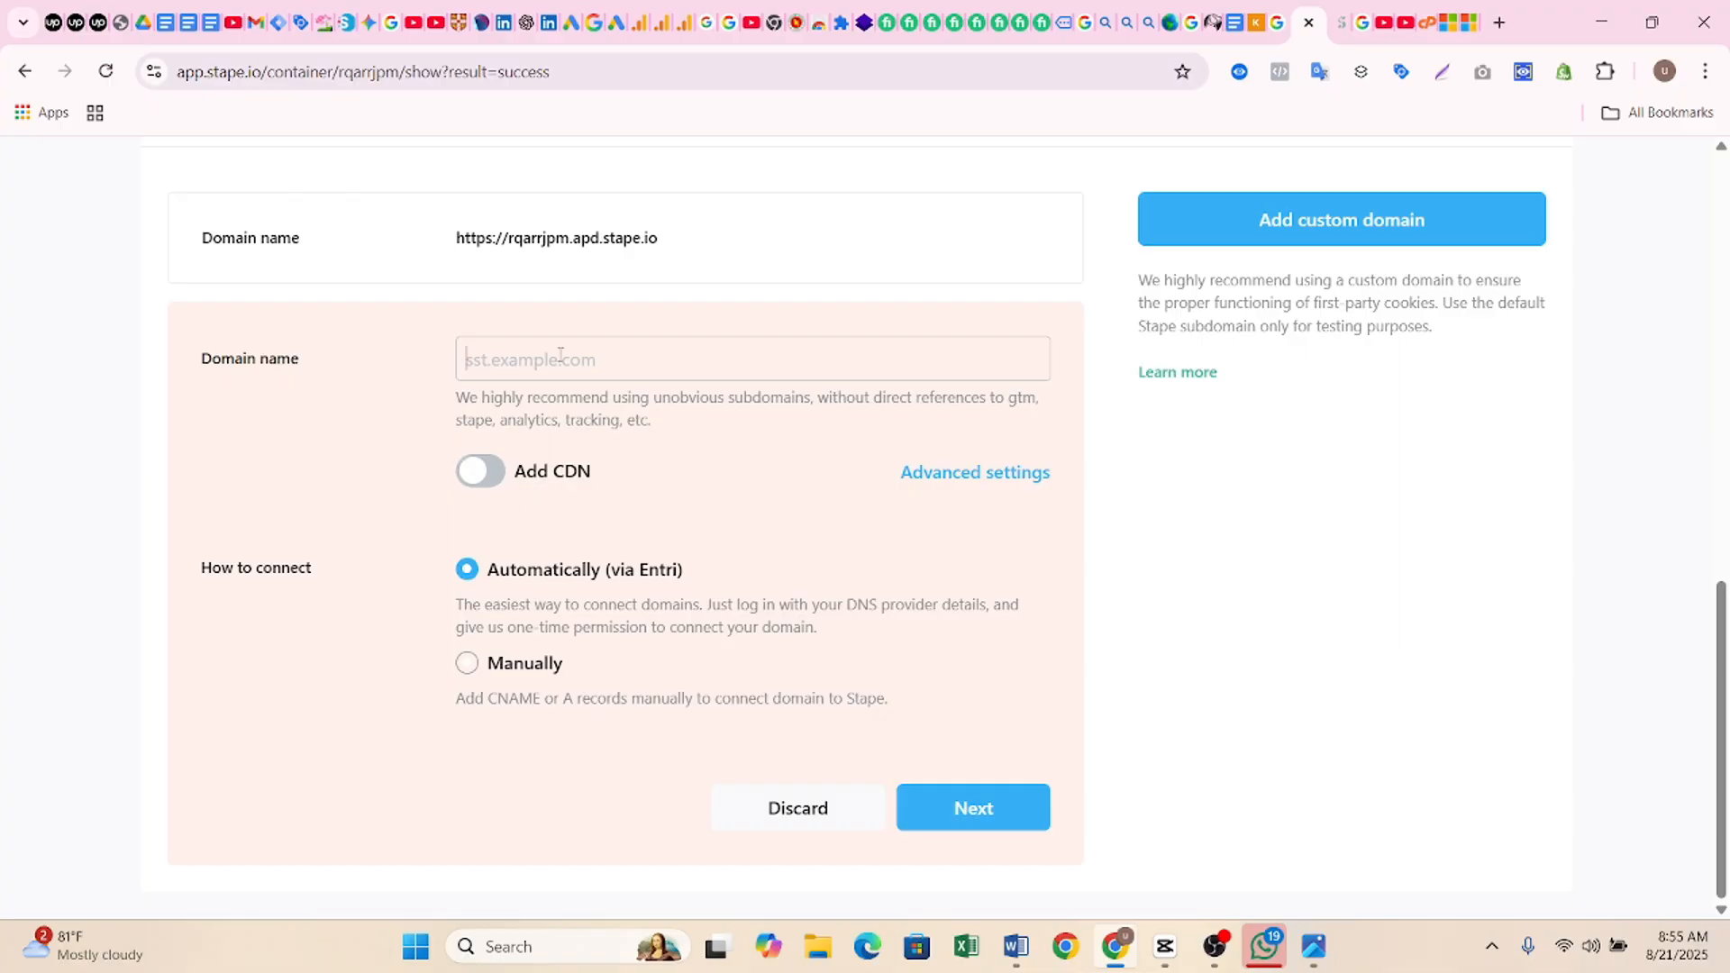
left_click(560, 354)
type("st")
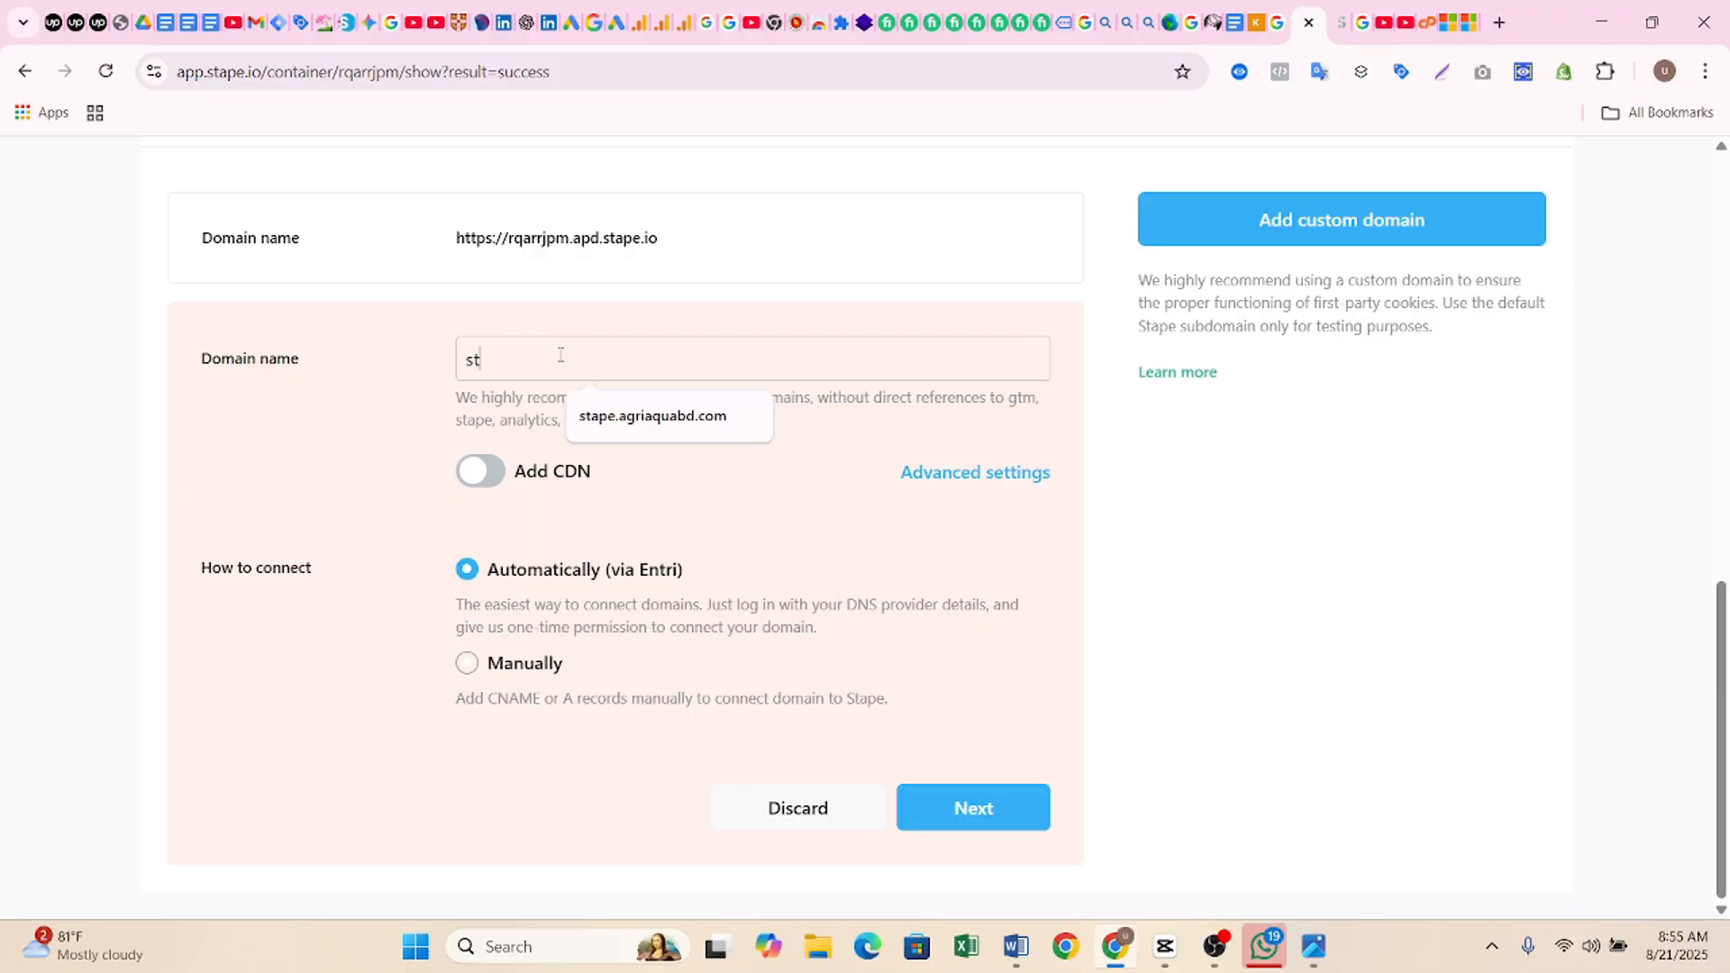
left_click(594, 417)
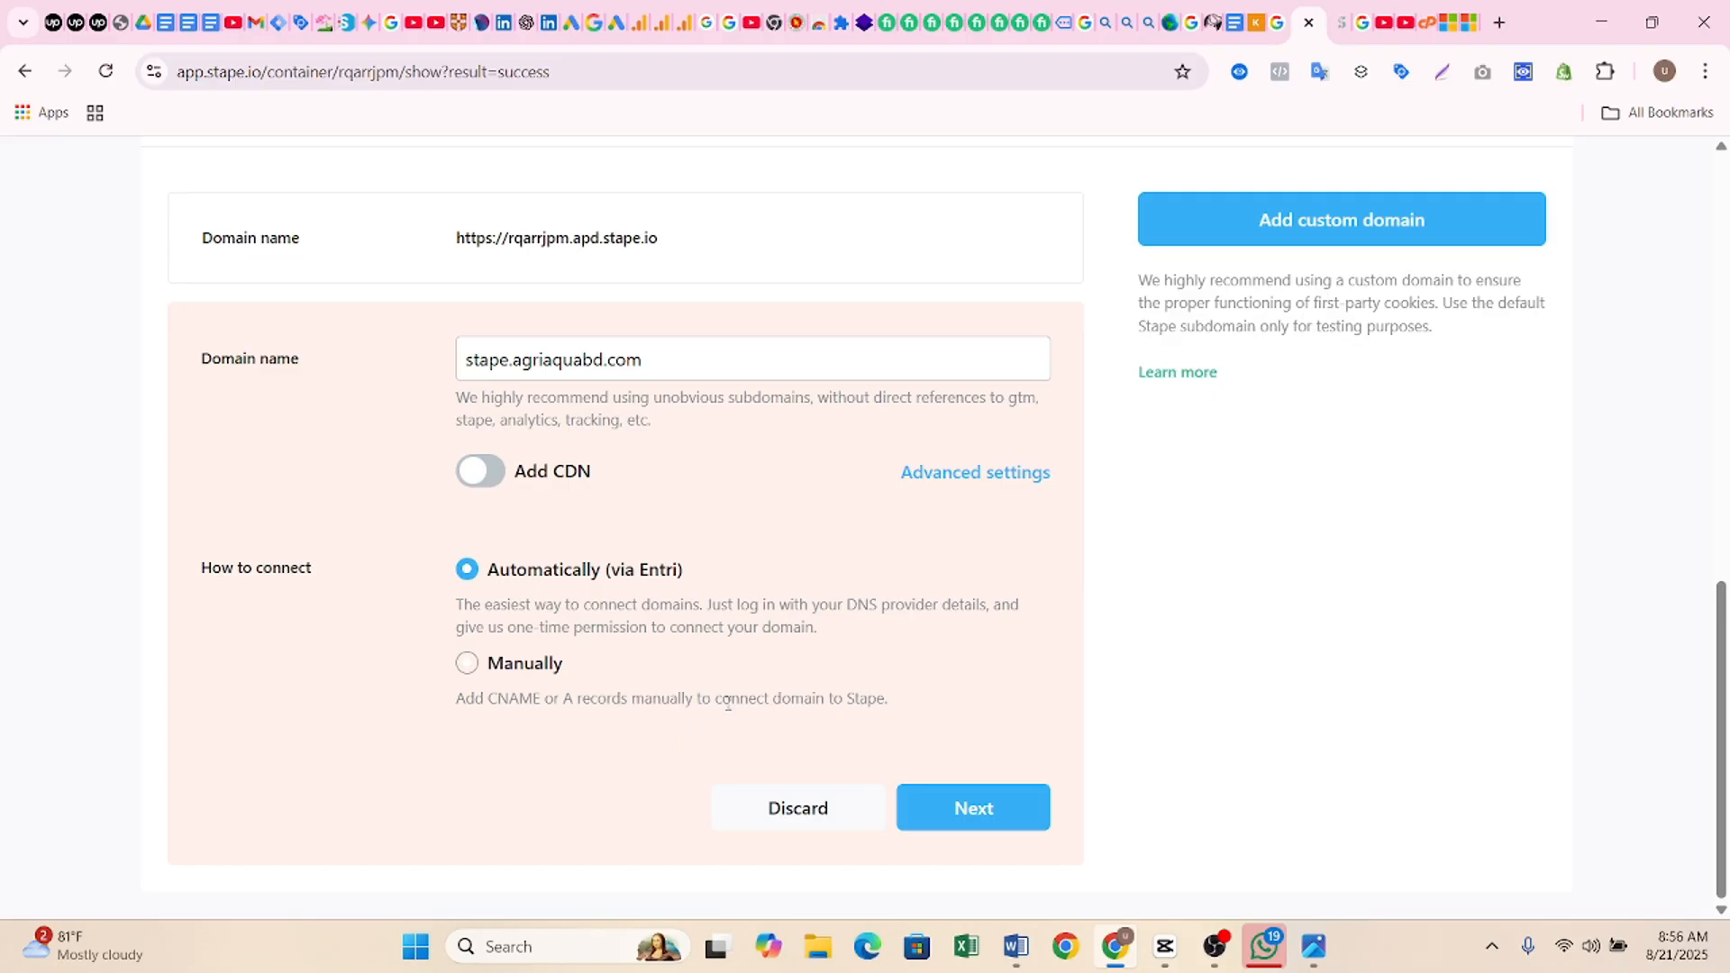
- Use A records instead of CNAME records, choose the manual connection method and proceed to the required DNS records
left_click(926, 477)
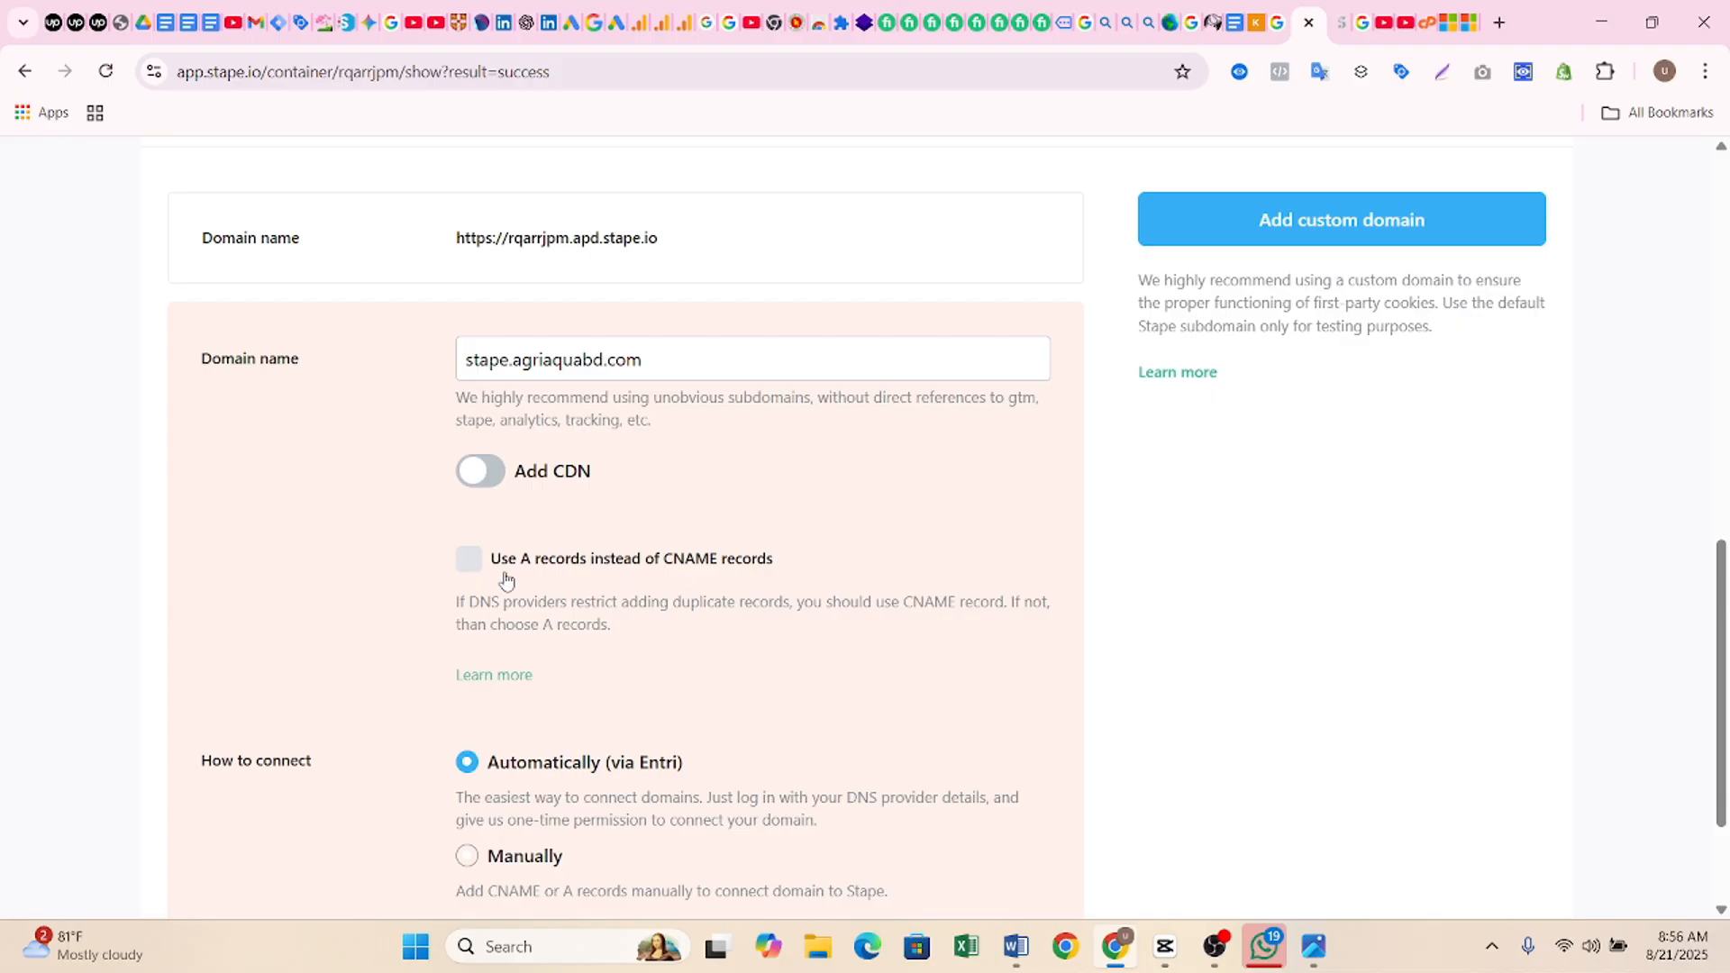
left_click(471, 567)
scroll(718, 587, "down", 2)
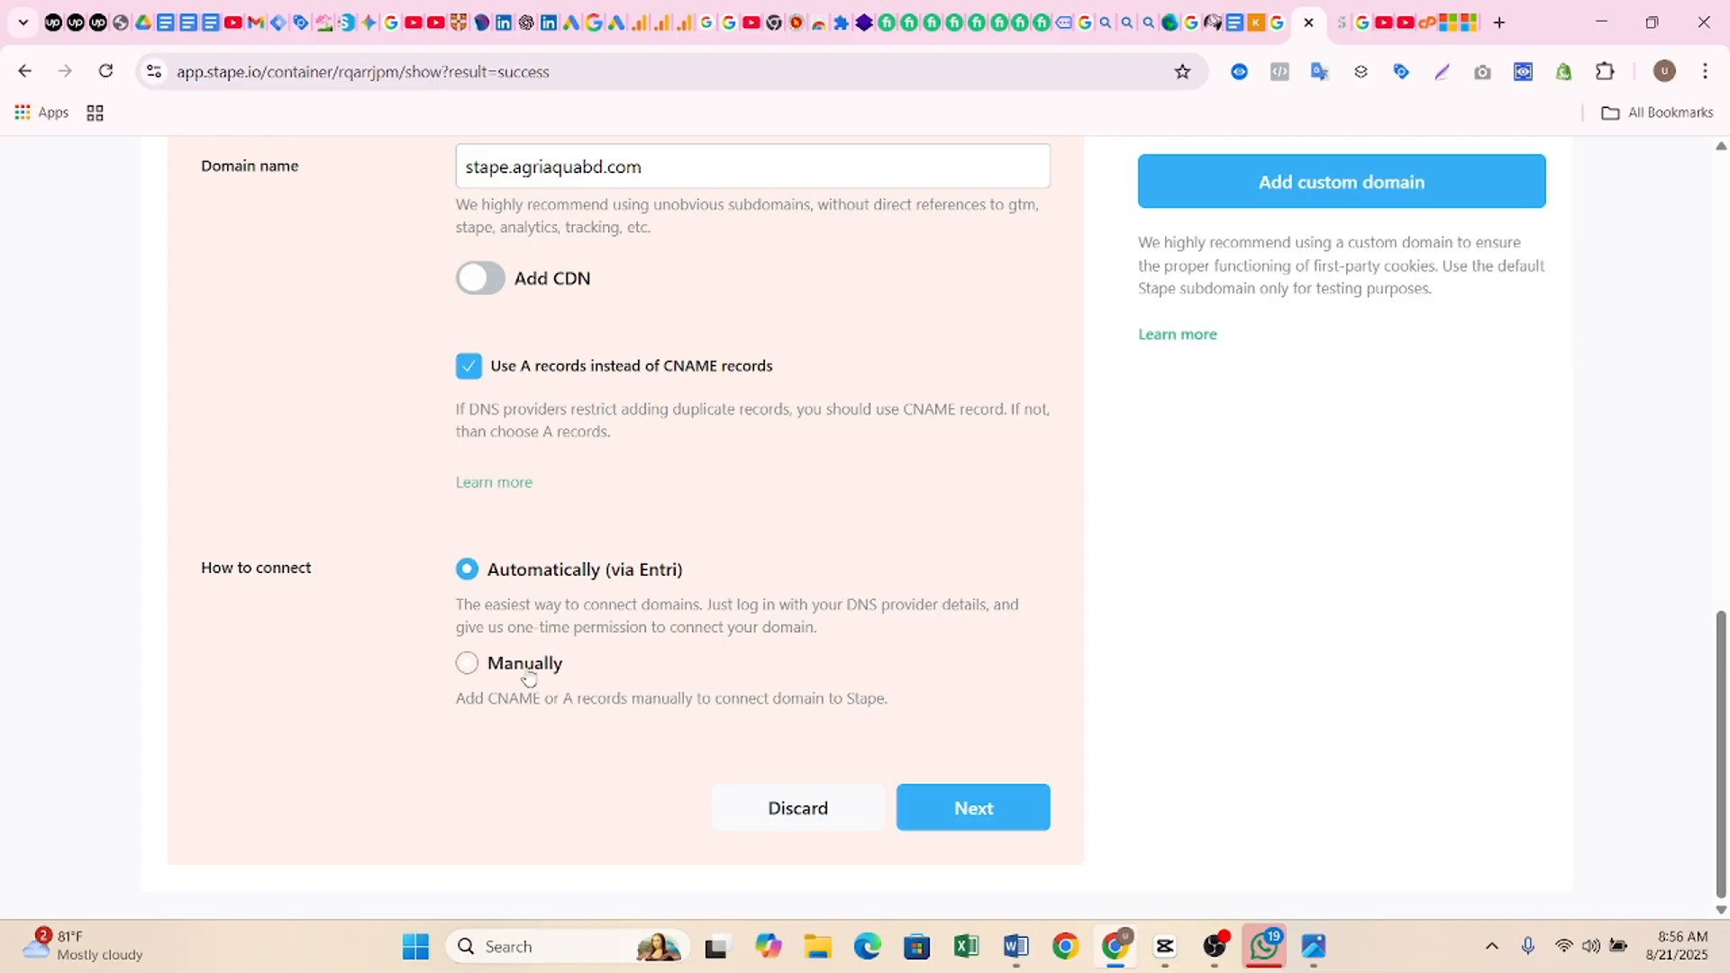
left_click(467, 664)
left_click(955, 816)
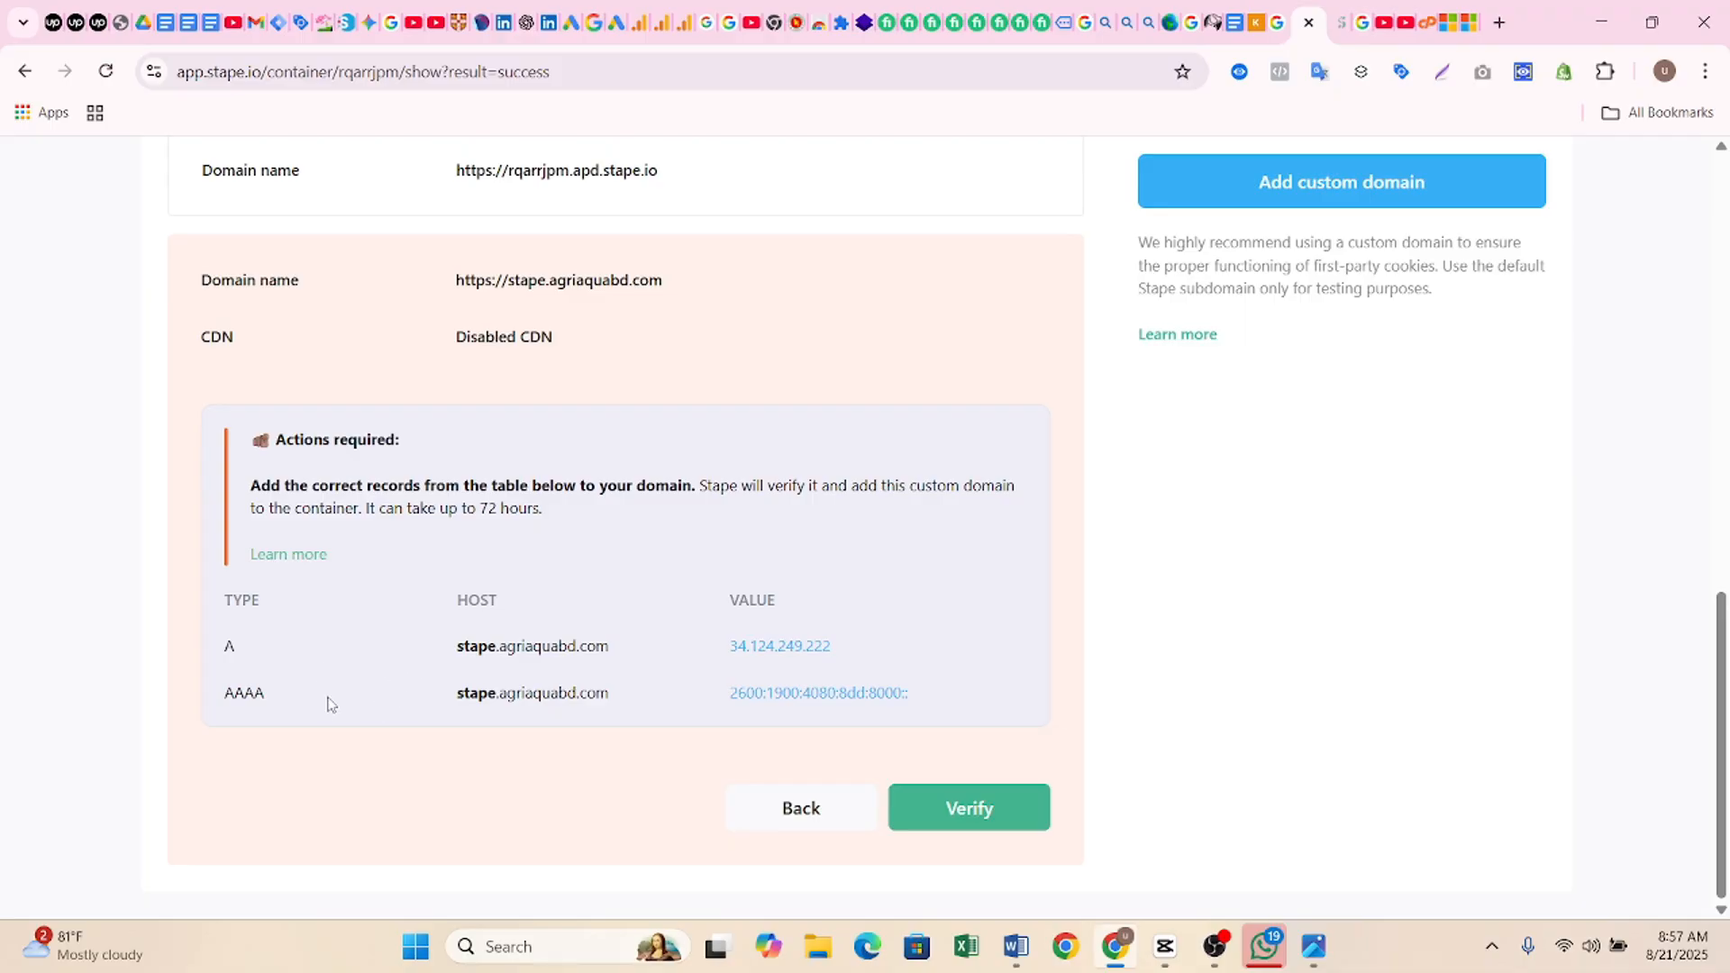
- Switch to cPanel and open the Zone Editor's record management for agriaquabd.com
mouse_move(608, 716)
scroll(703, 707, "up", 3)
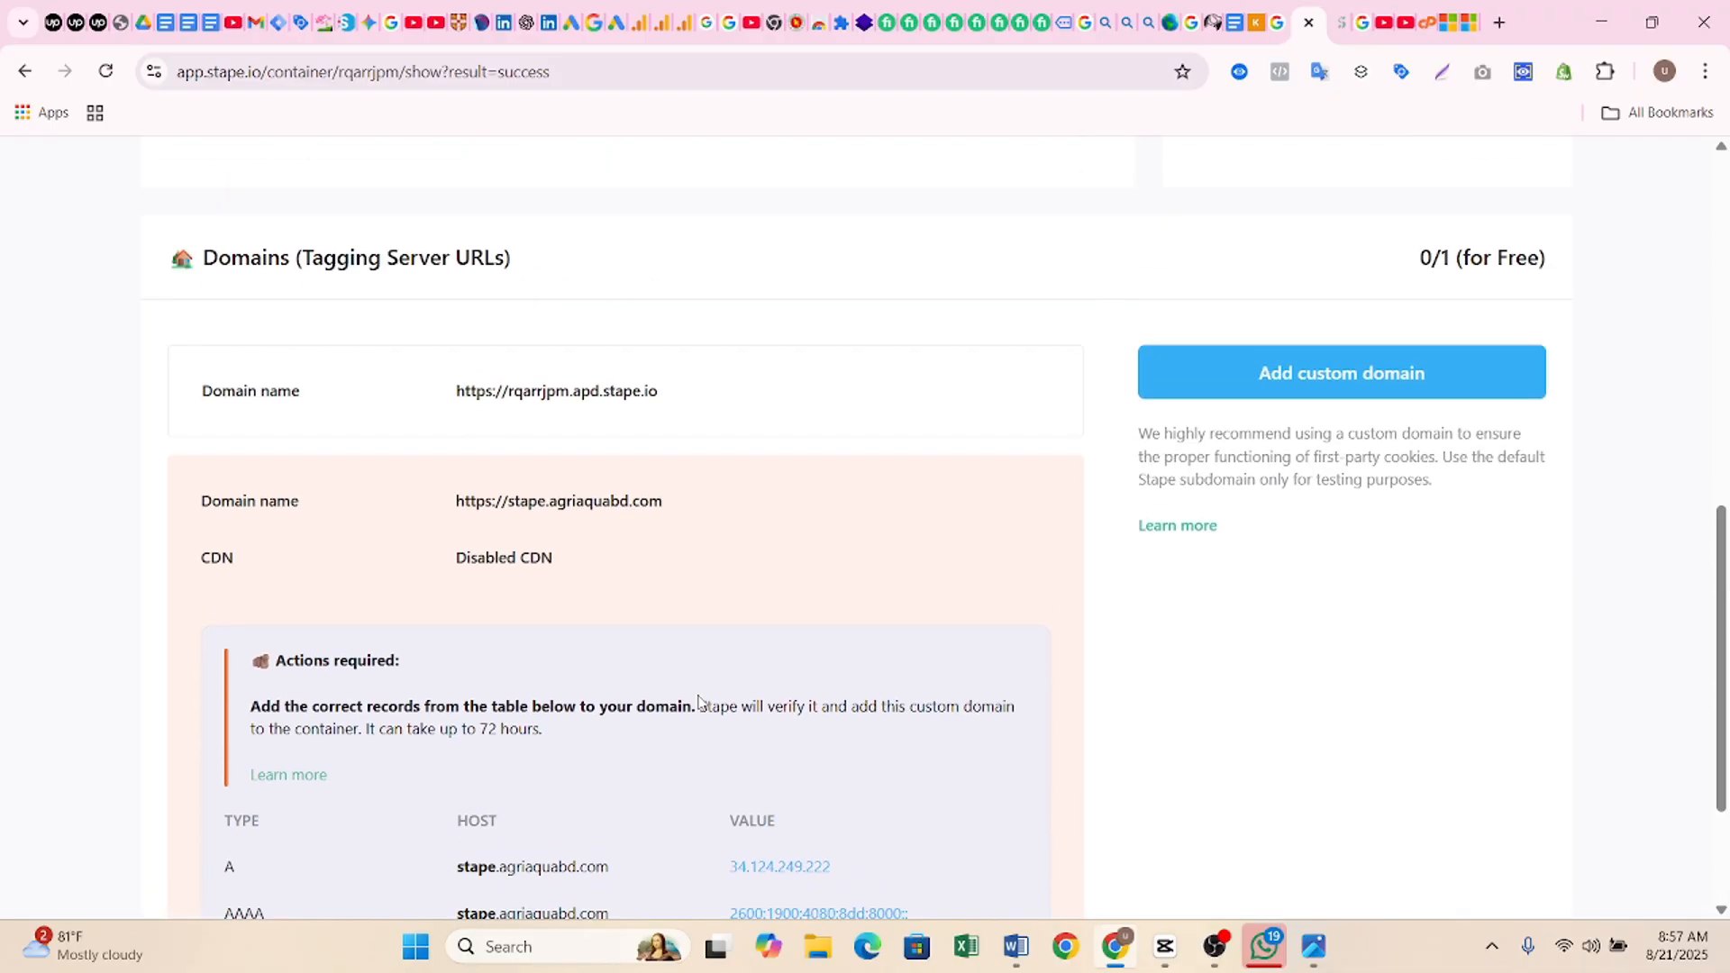
scroll(729, 707, "down", 3)
scroll(739, 698, "up", 3)
scroll(823, 487, "down", 3)
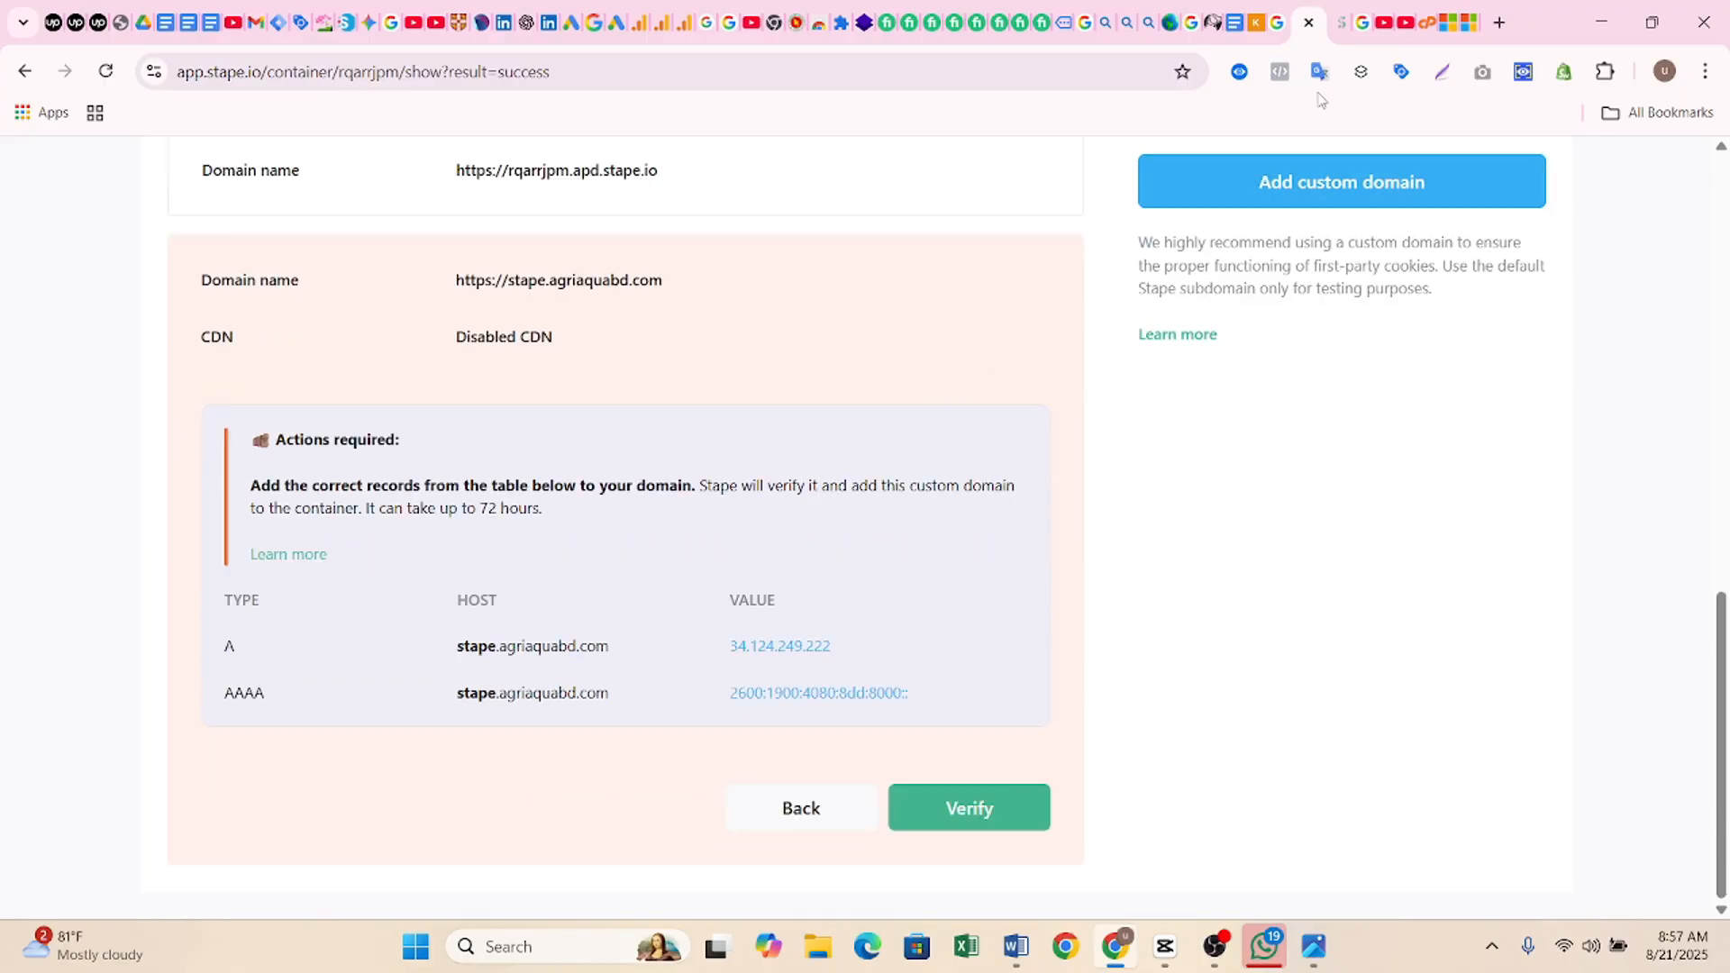
left_click(1423, 33)
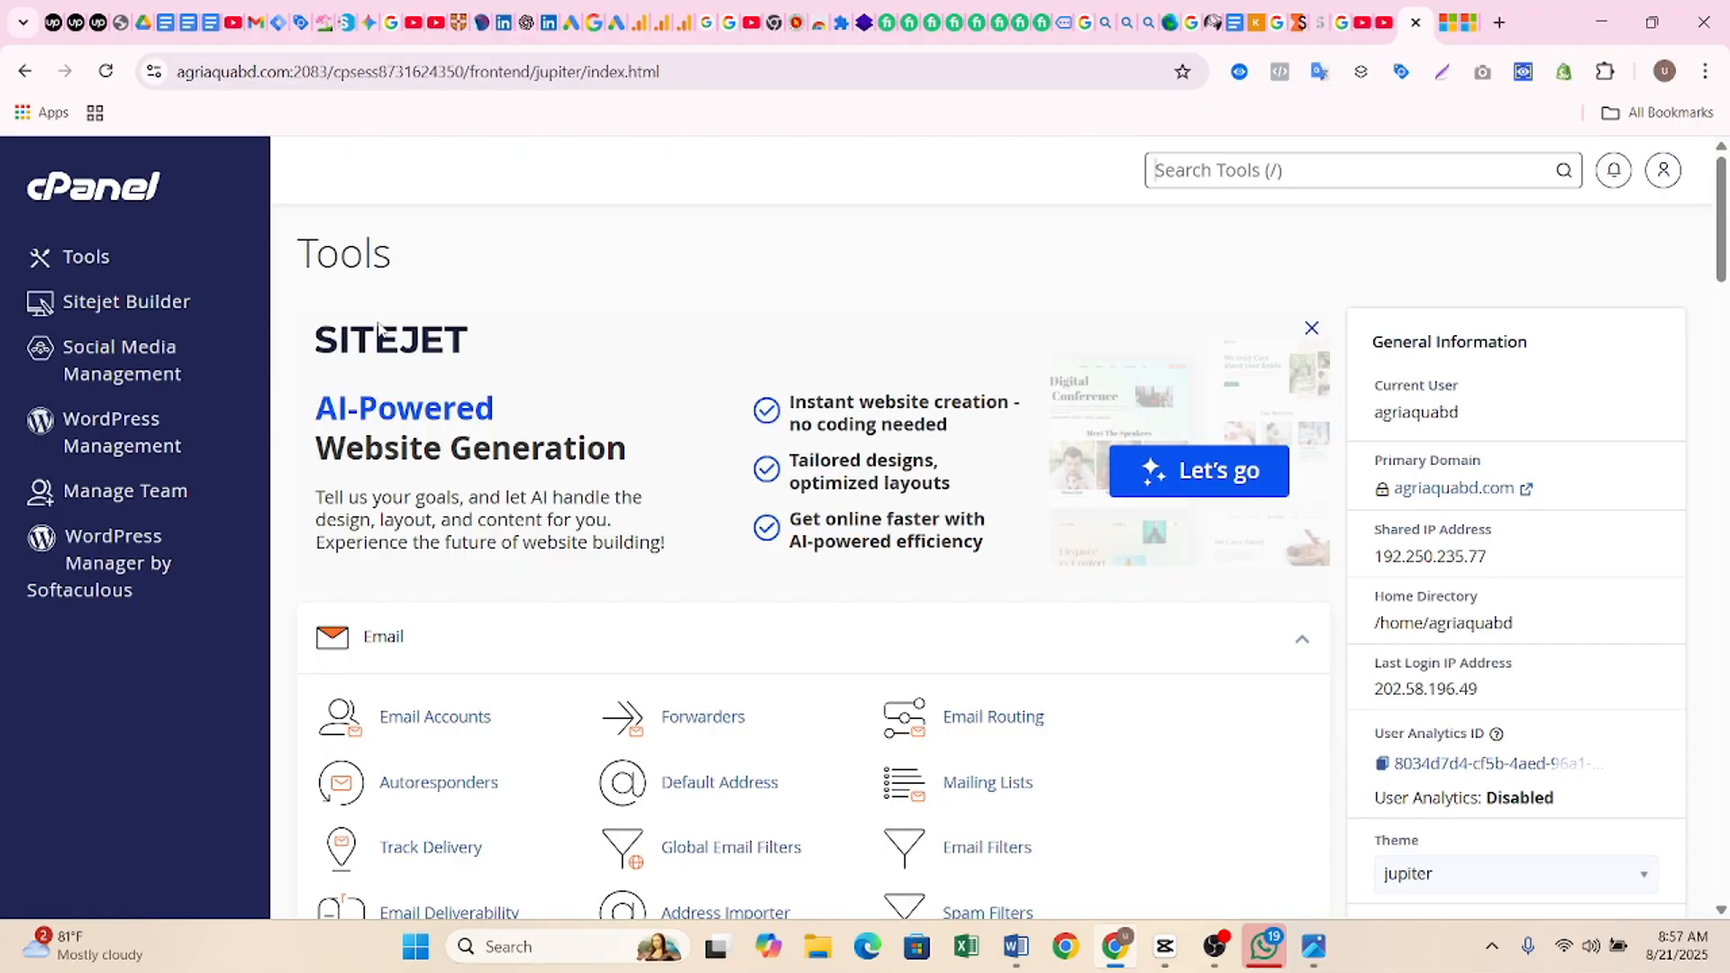
scroll(527, 431, "down", 4)
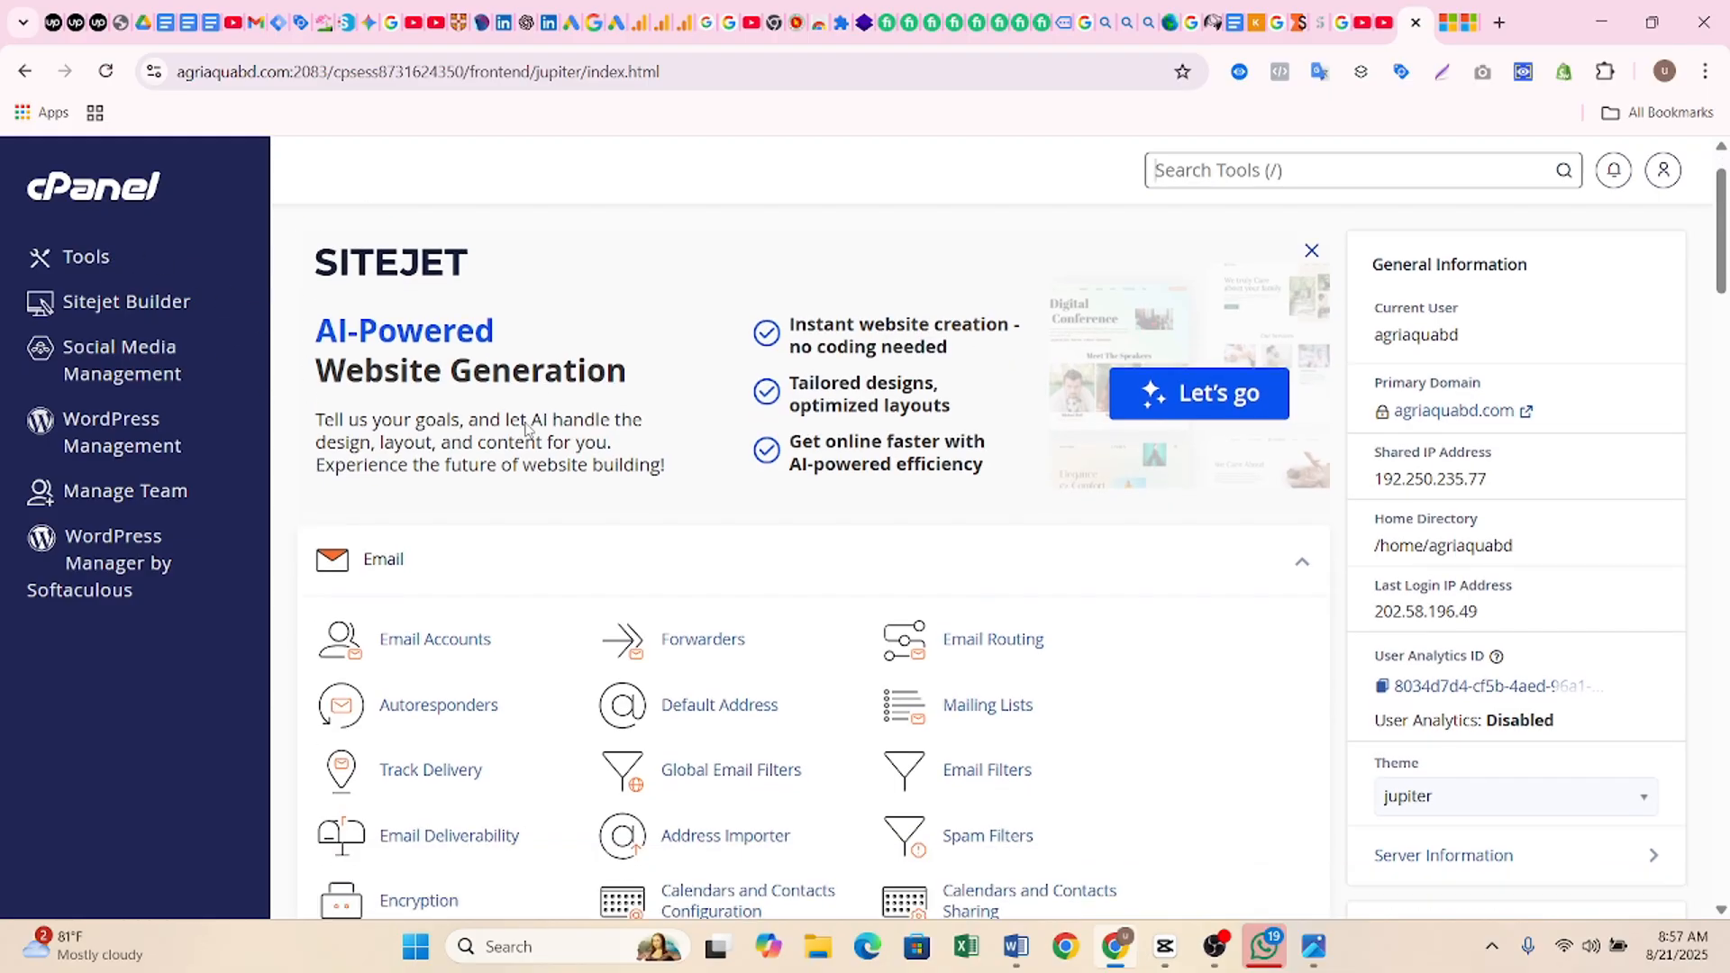
scroll(502, 411, "down", 10)
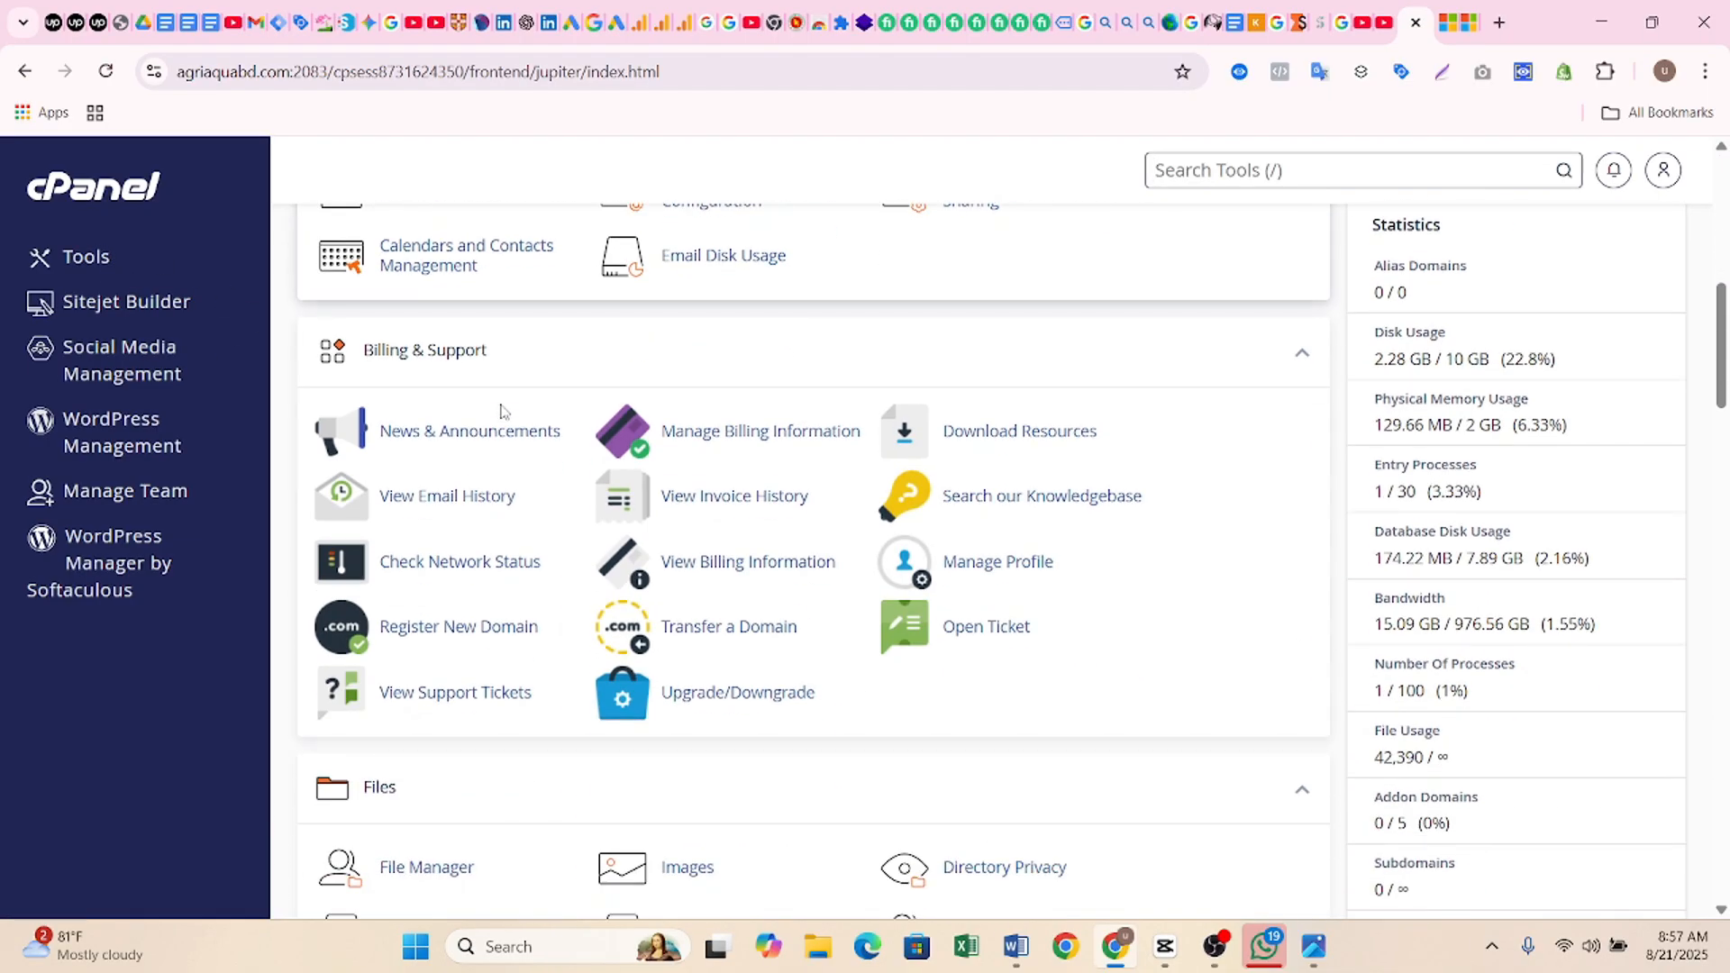
scroll(502, 412, "down", 7)
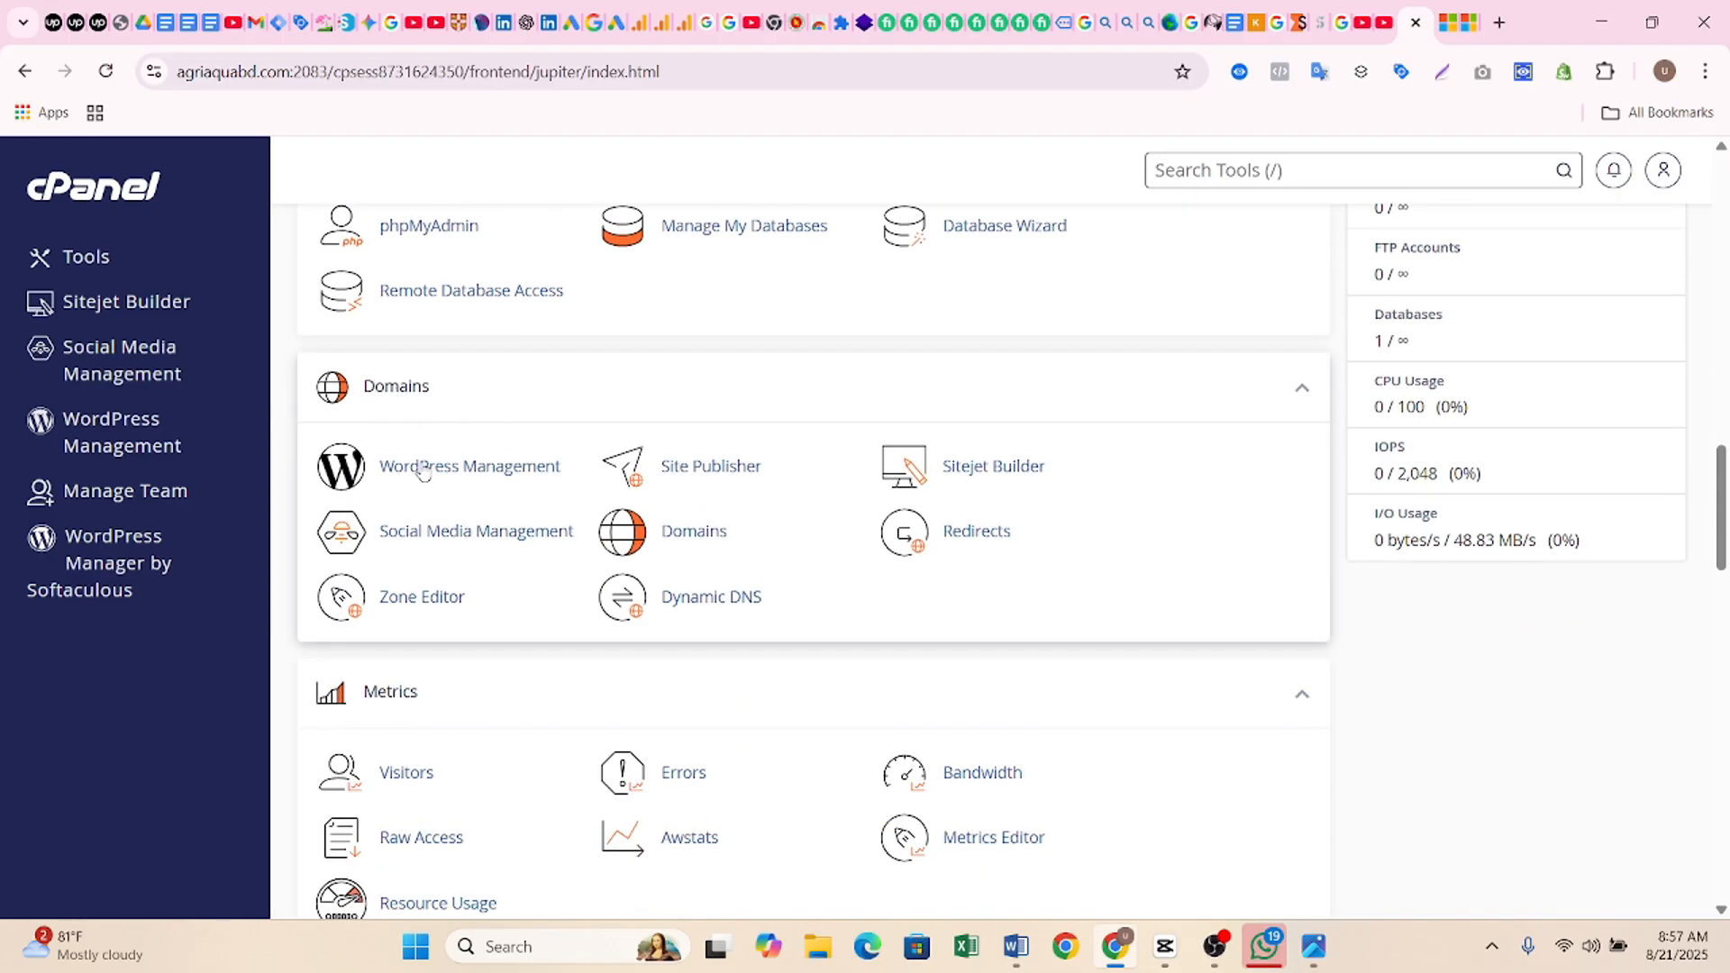
left_click(440, 603)
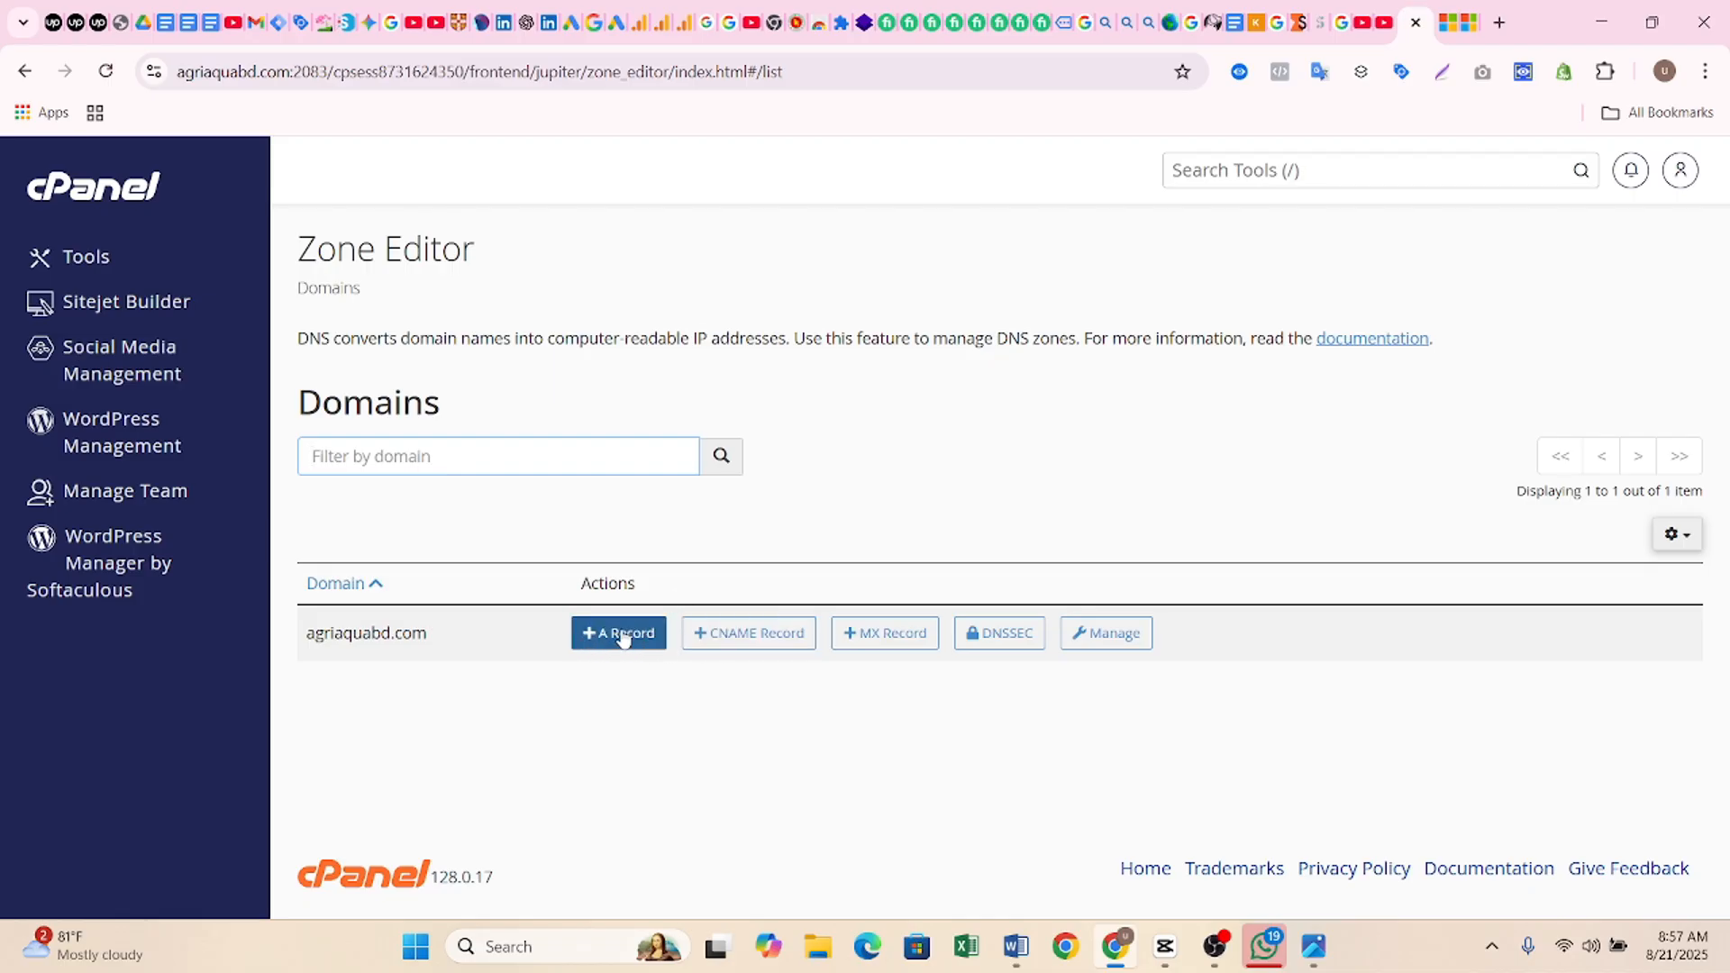
left_click(1106, 633)
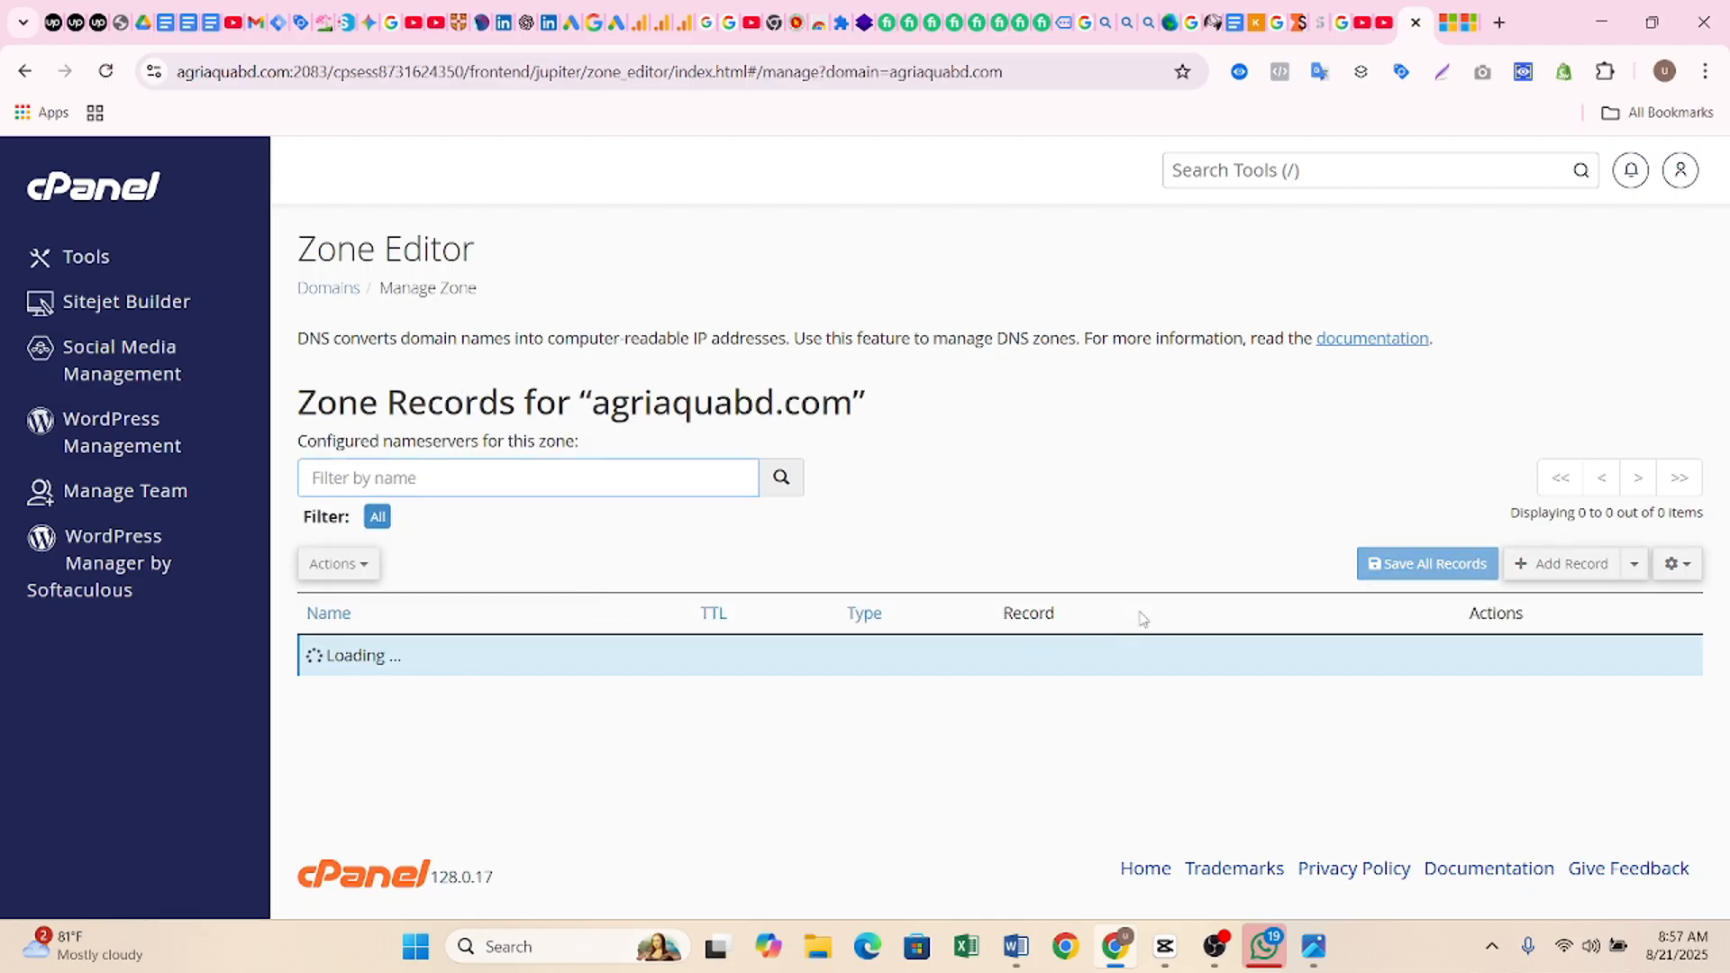
- Start a new A record in the zone and paste the host stape.agriaquabd.com, copied from Stape, as its name
scroll(719, 606, "down", 10)
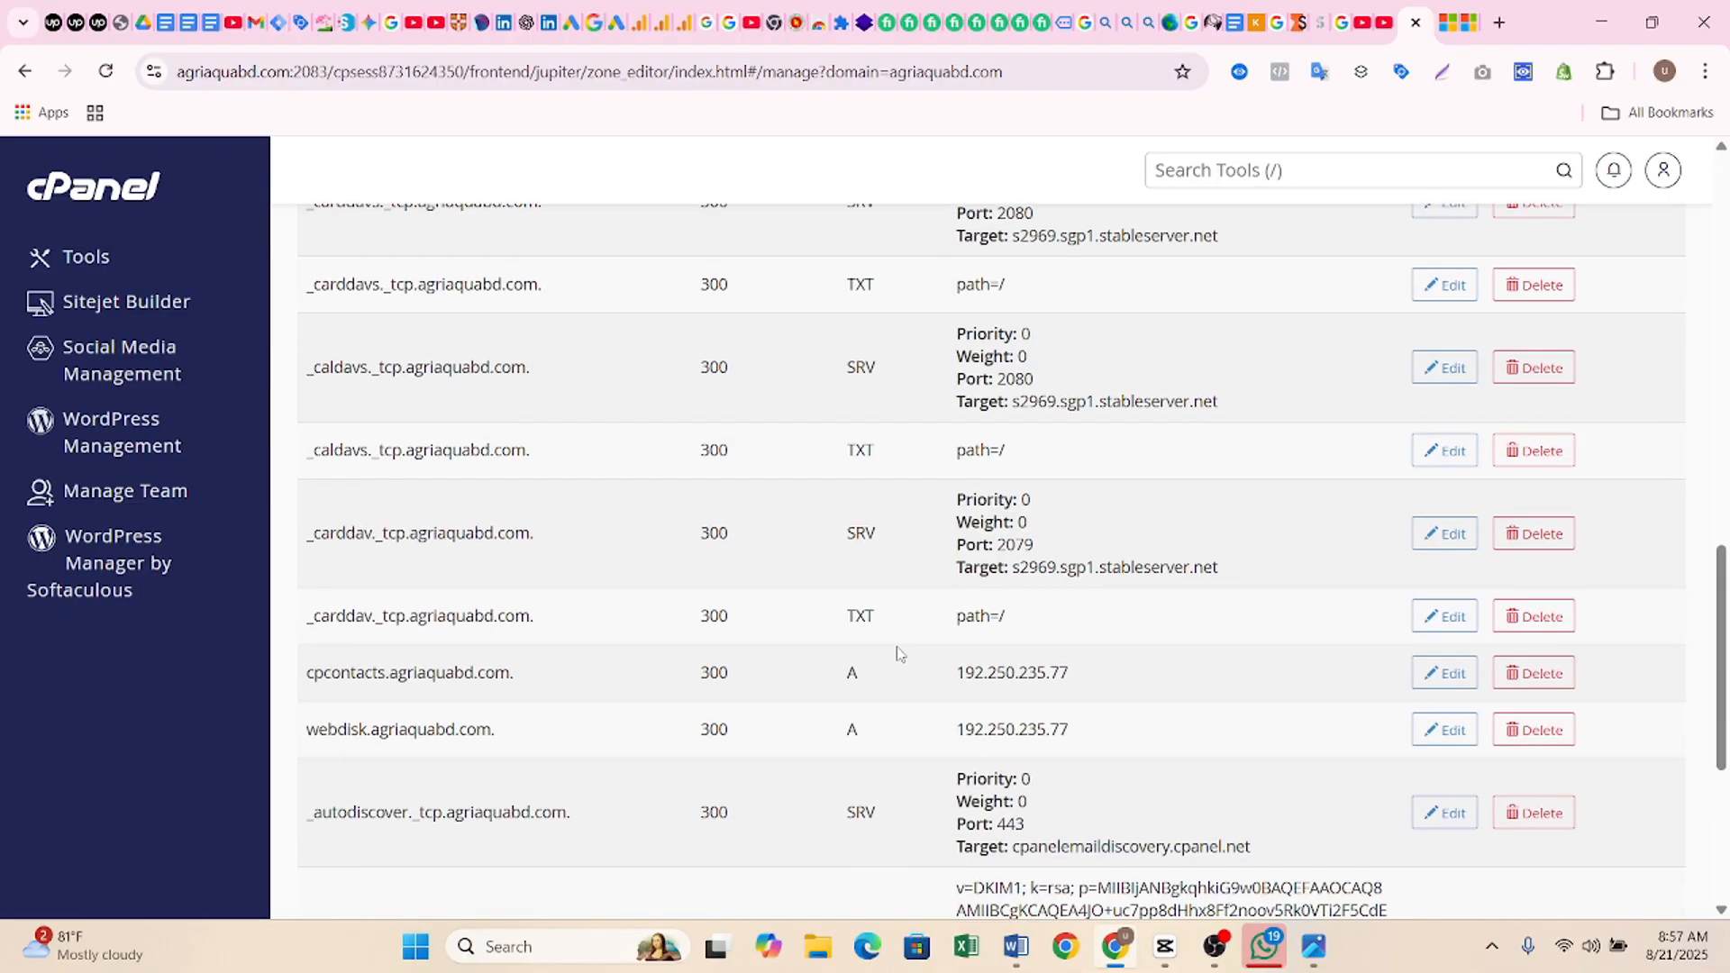
scroll(896, 652, "down", 5)
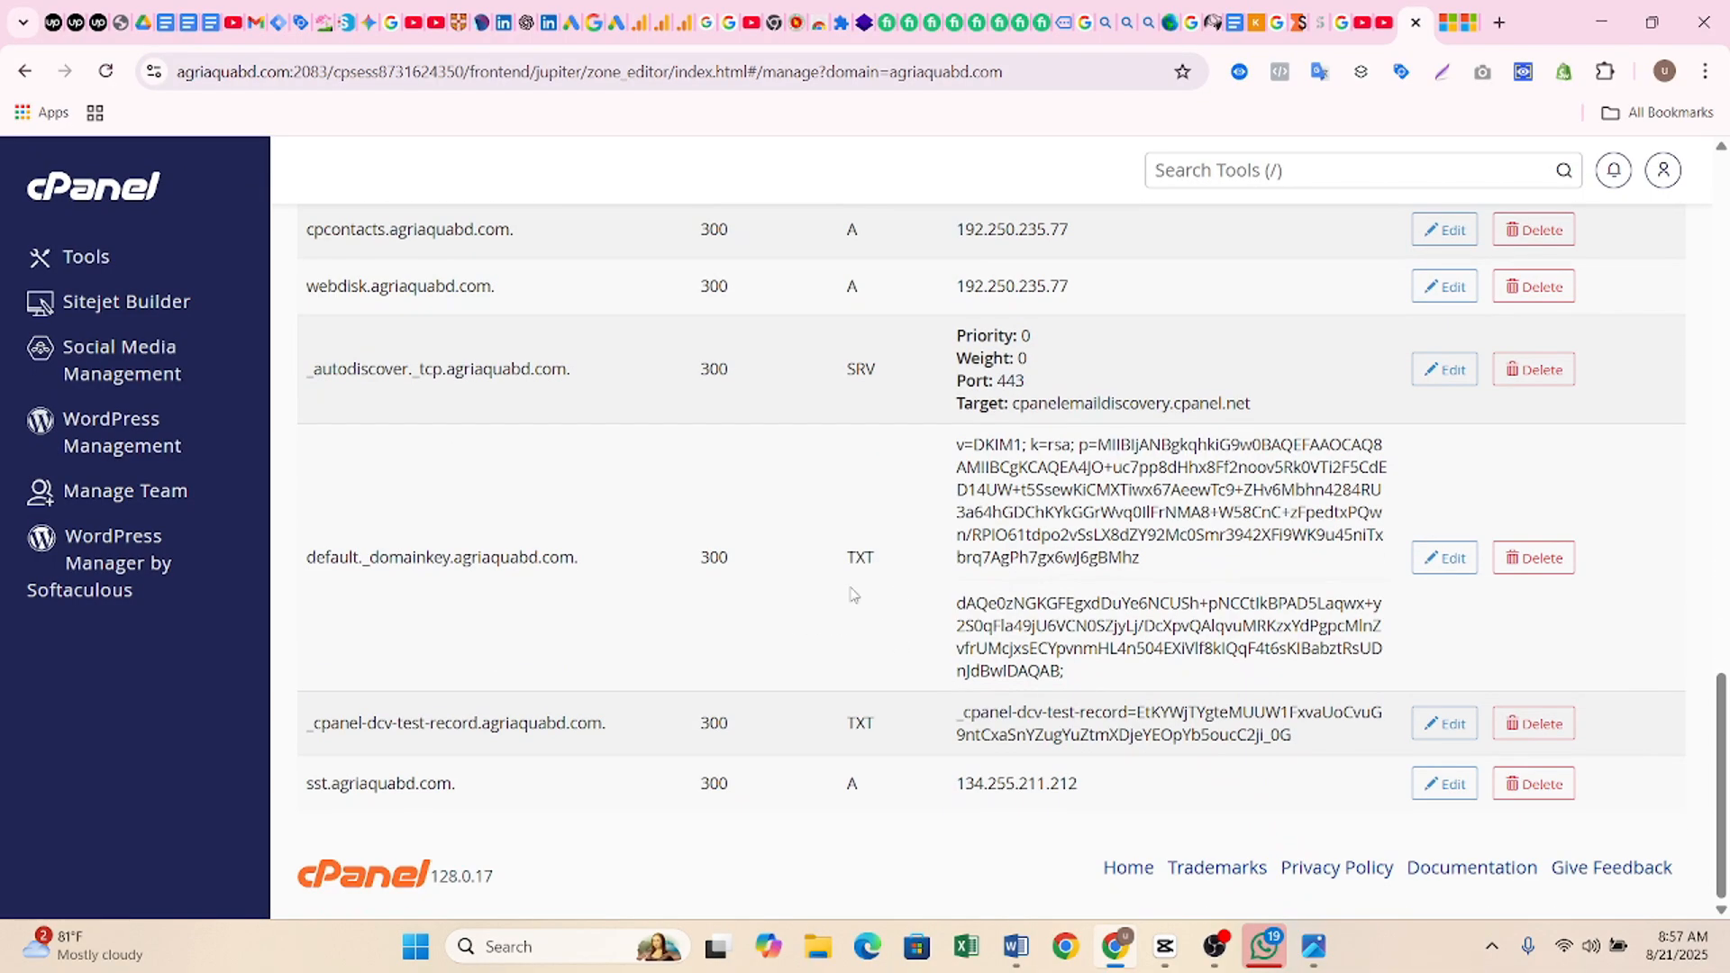
scroll(852, 596, "up", 15)
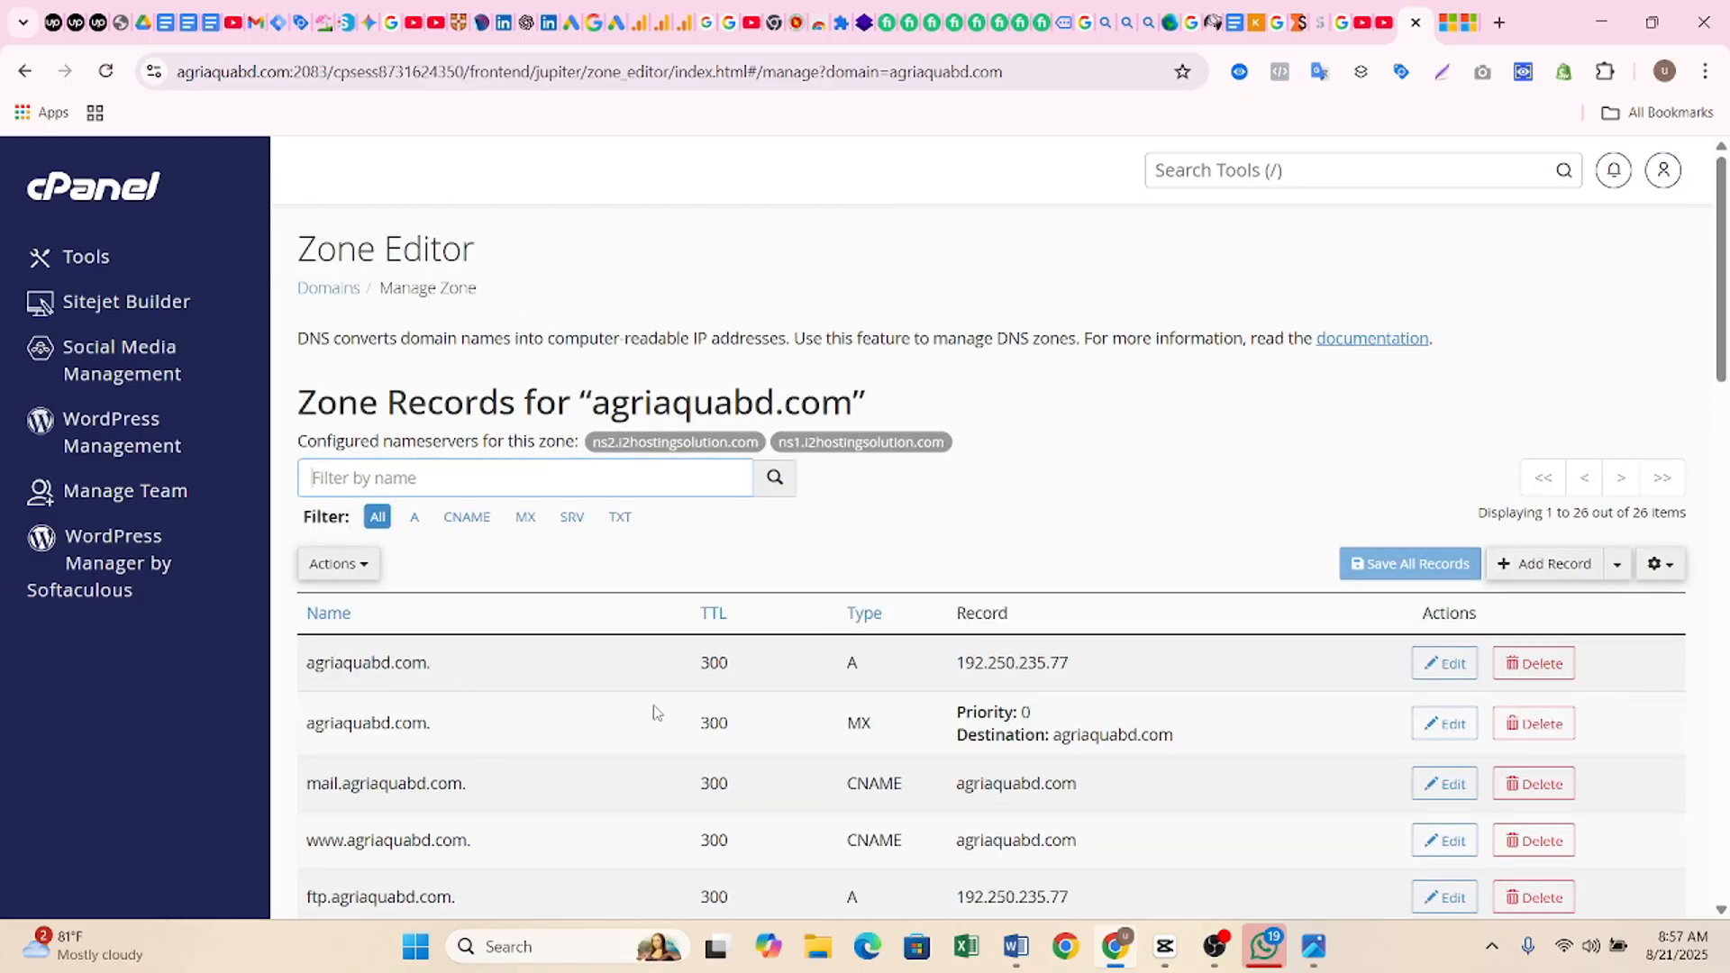
left_click(1548, 572)
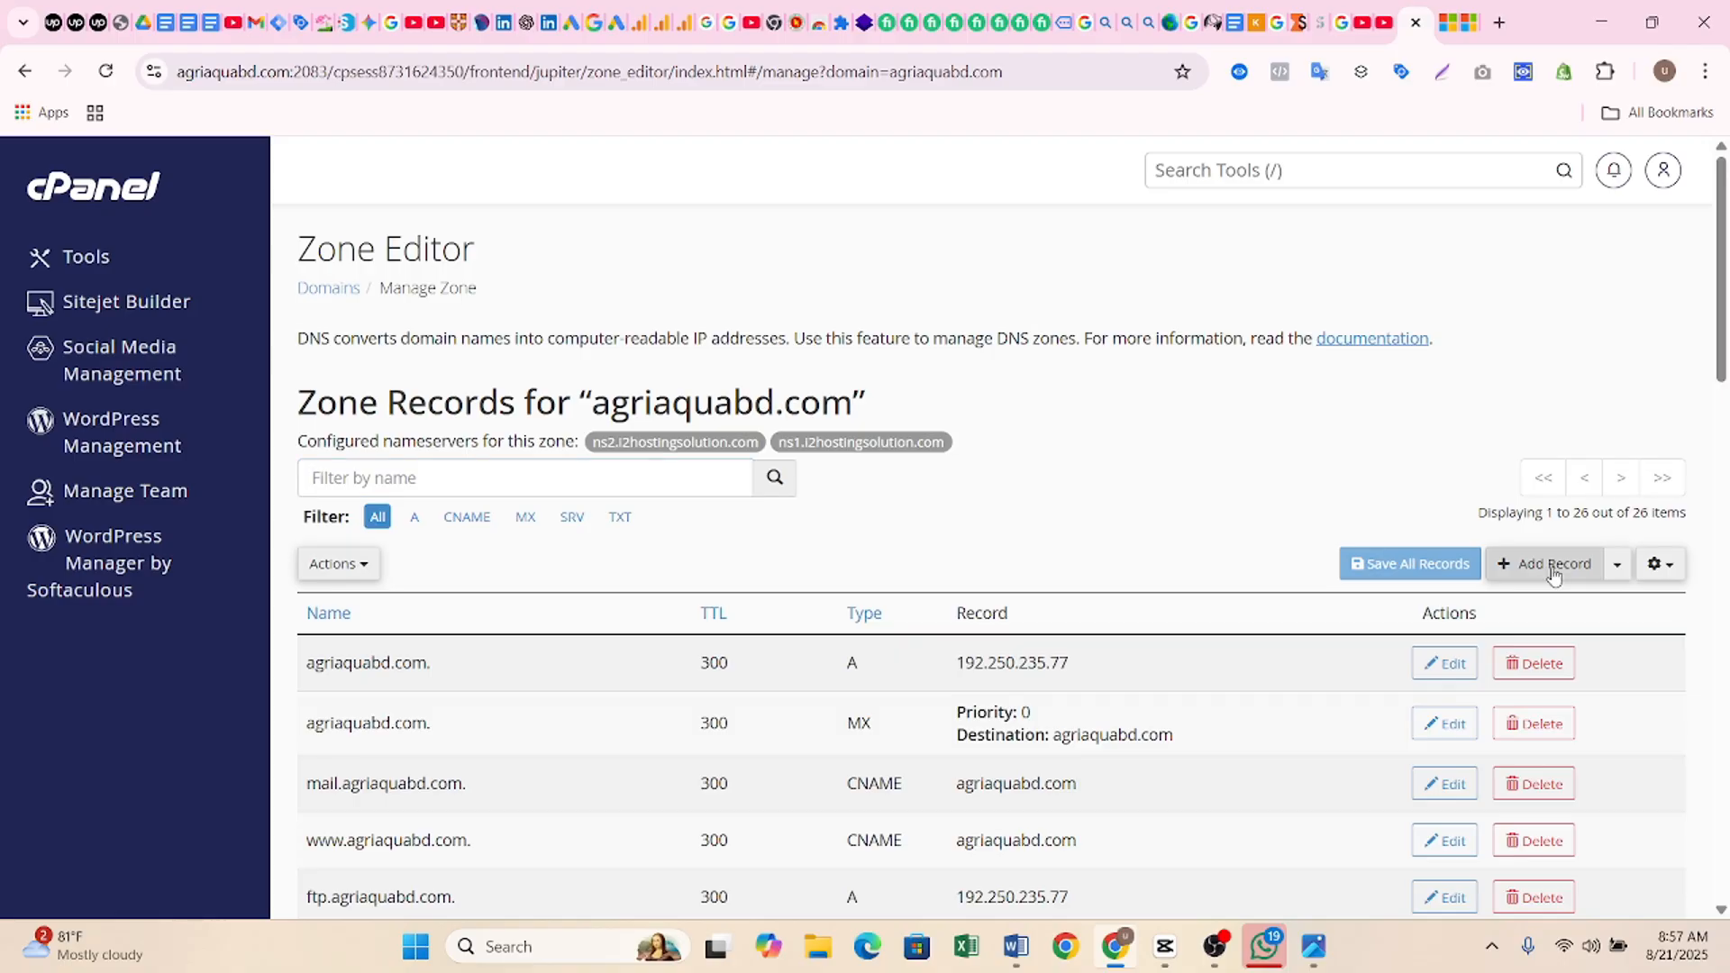
scroll(709, 581, "down", 3)
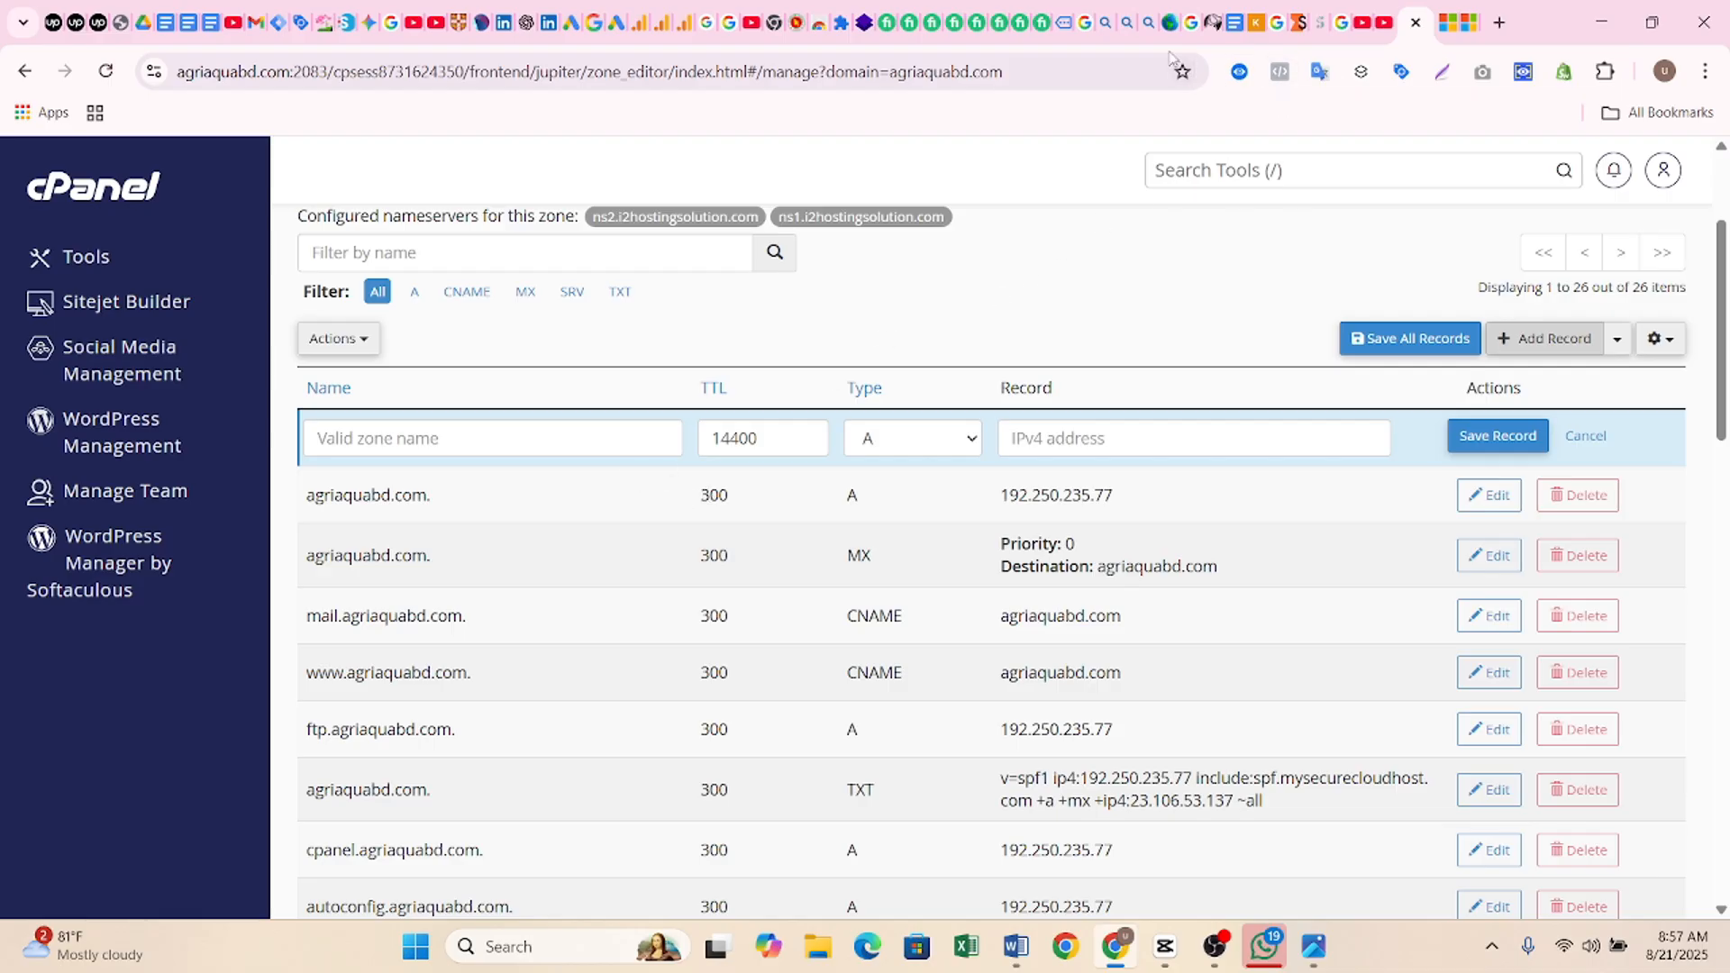
left_click(1297, 24)
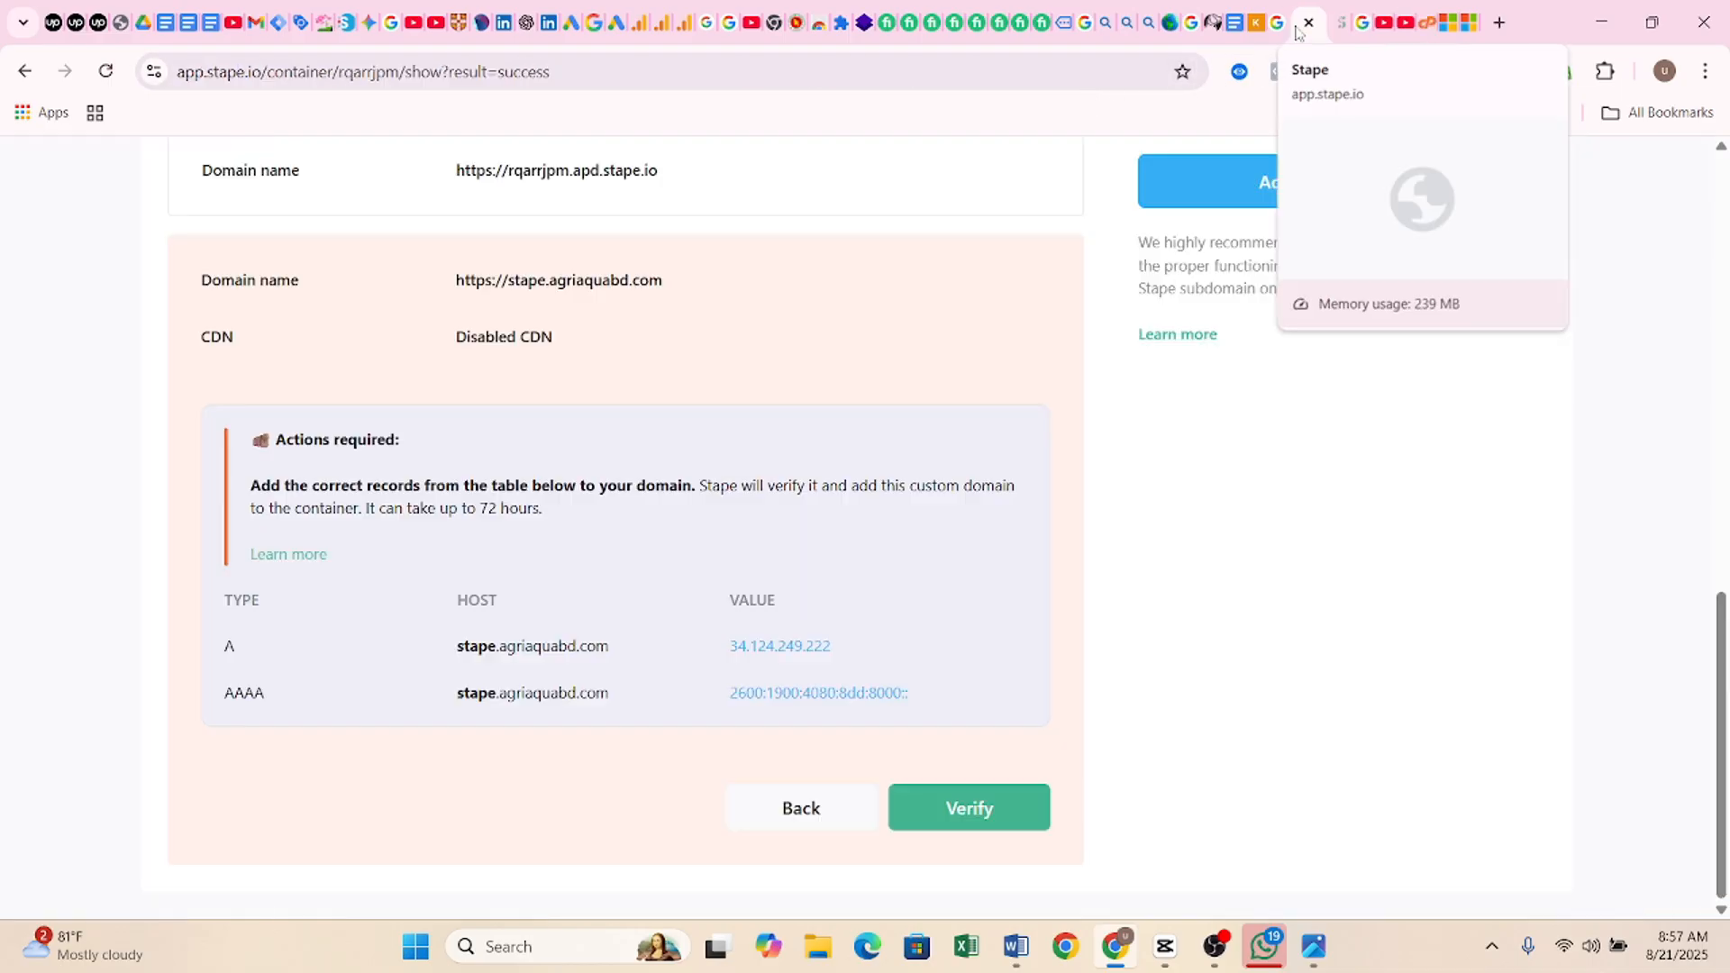
mouse_move(468, 657)
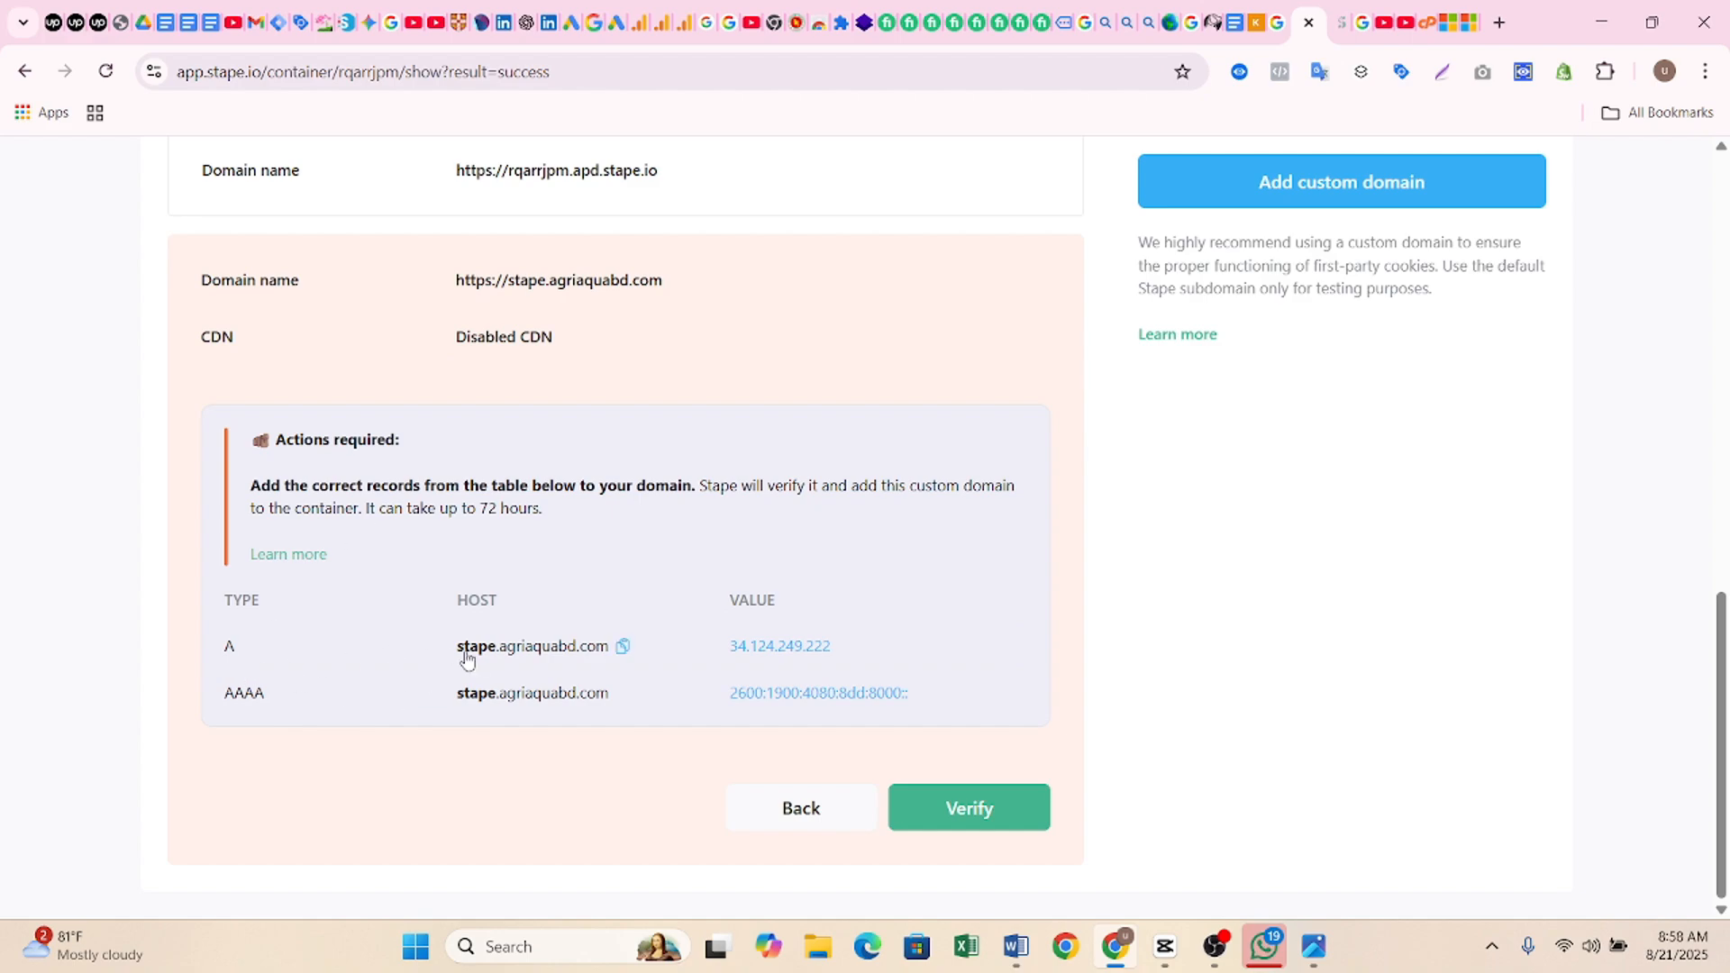
left_click(621, 647)
left_click(1405, 23)
left_click(554, 442)
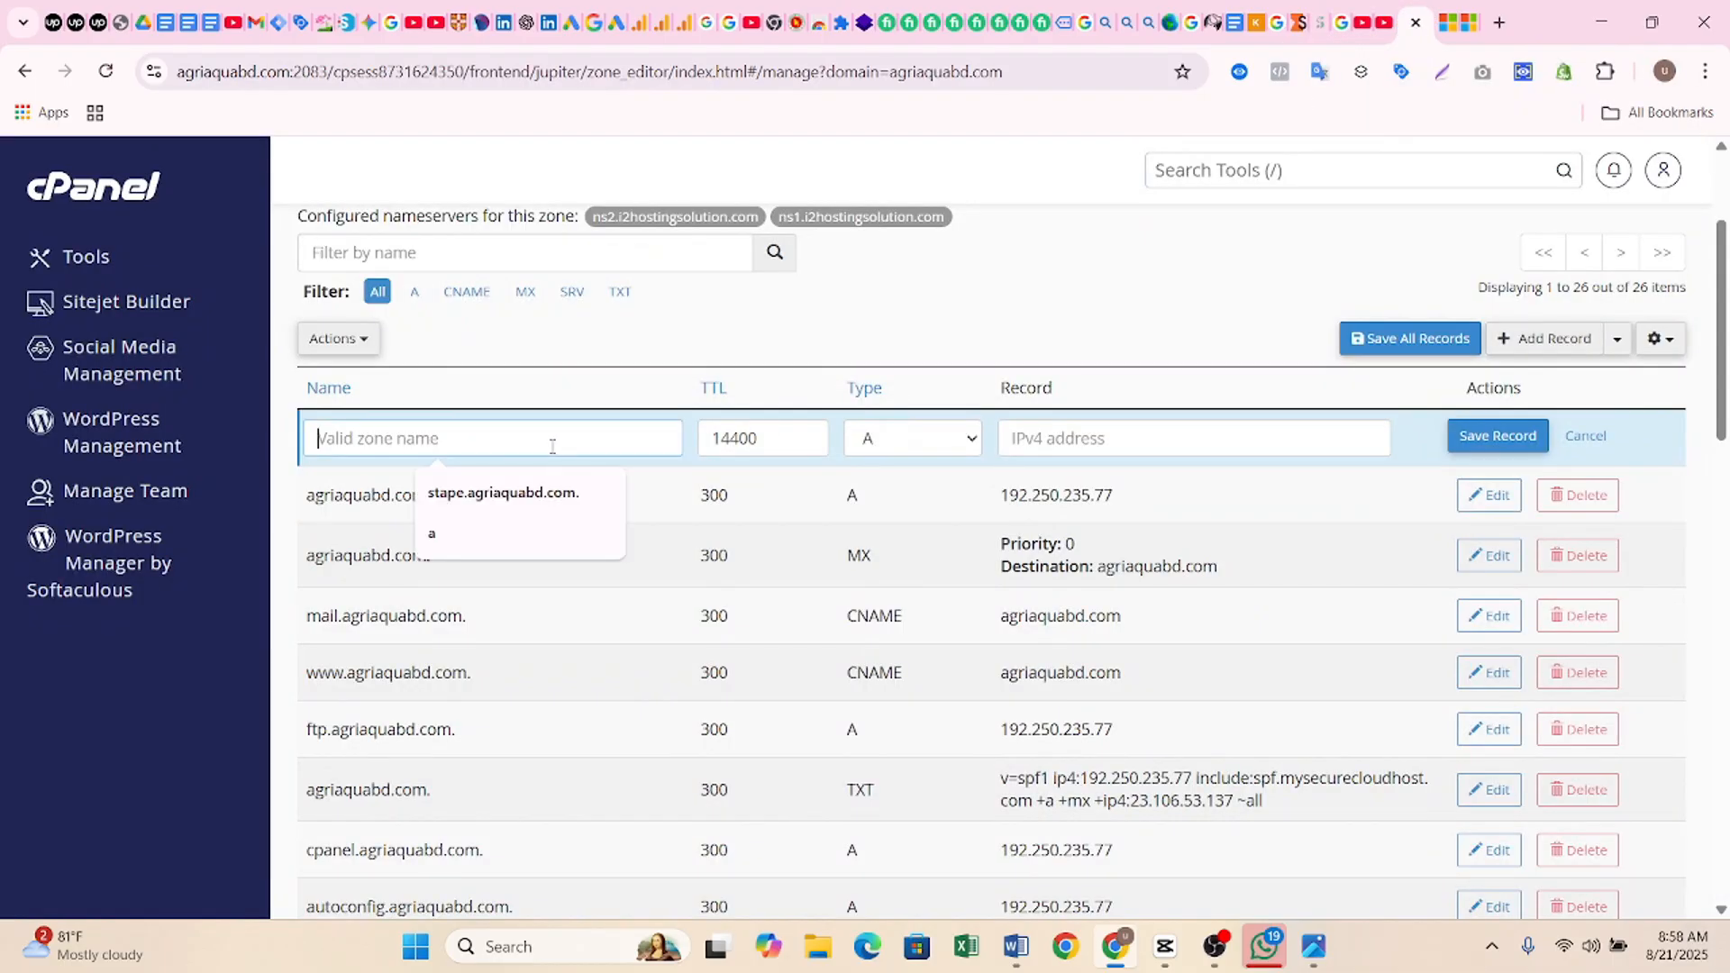
left_click(551, 530)
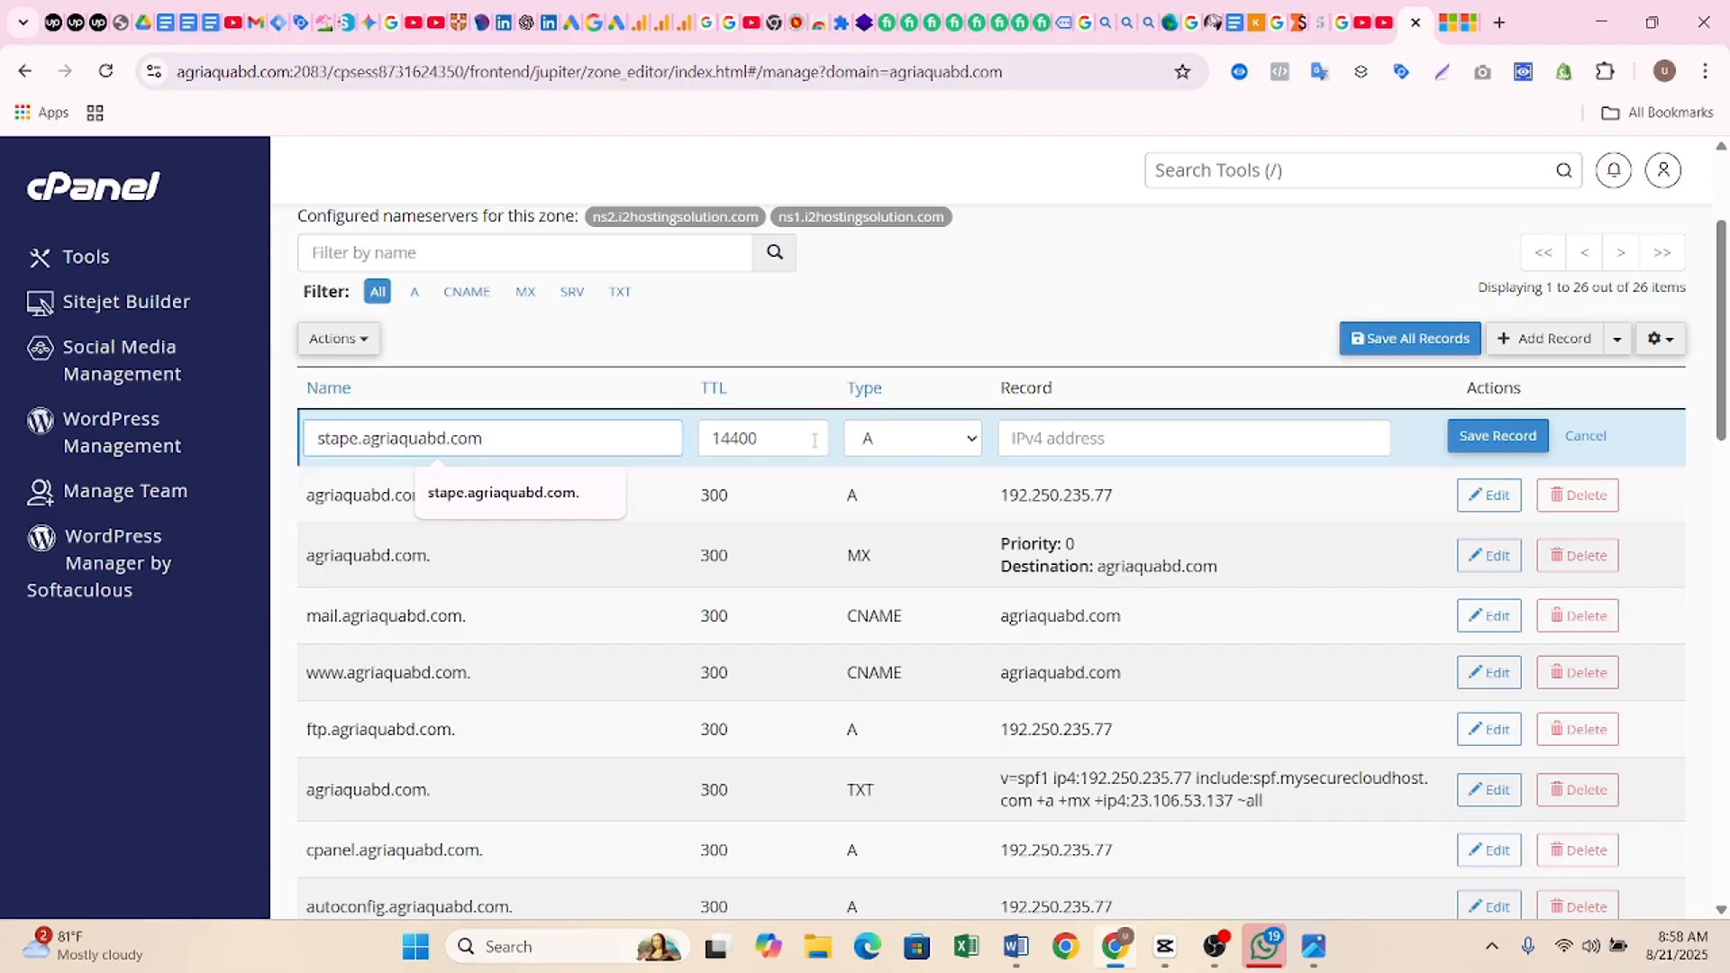
- Set the new record's TTL to 300, paste the IPv4 address 34.124.249.222 copied from Stape and save the record
left_click_drag(767, 438, 678, 453)
type("300")
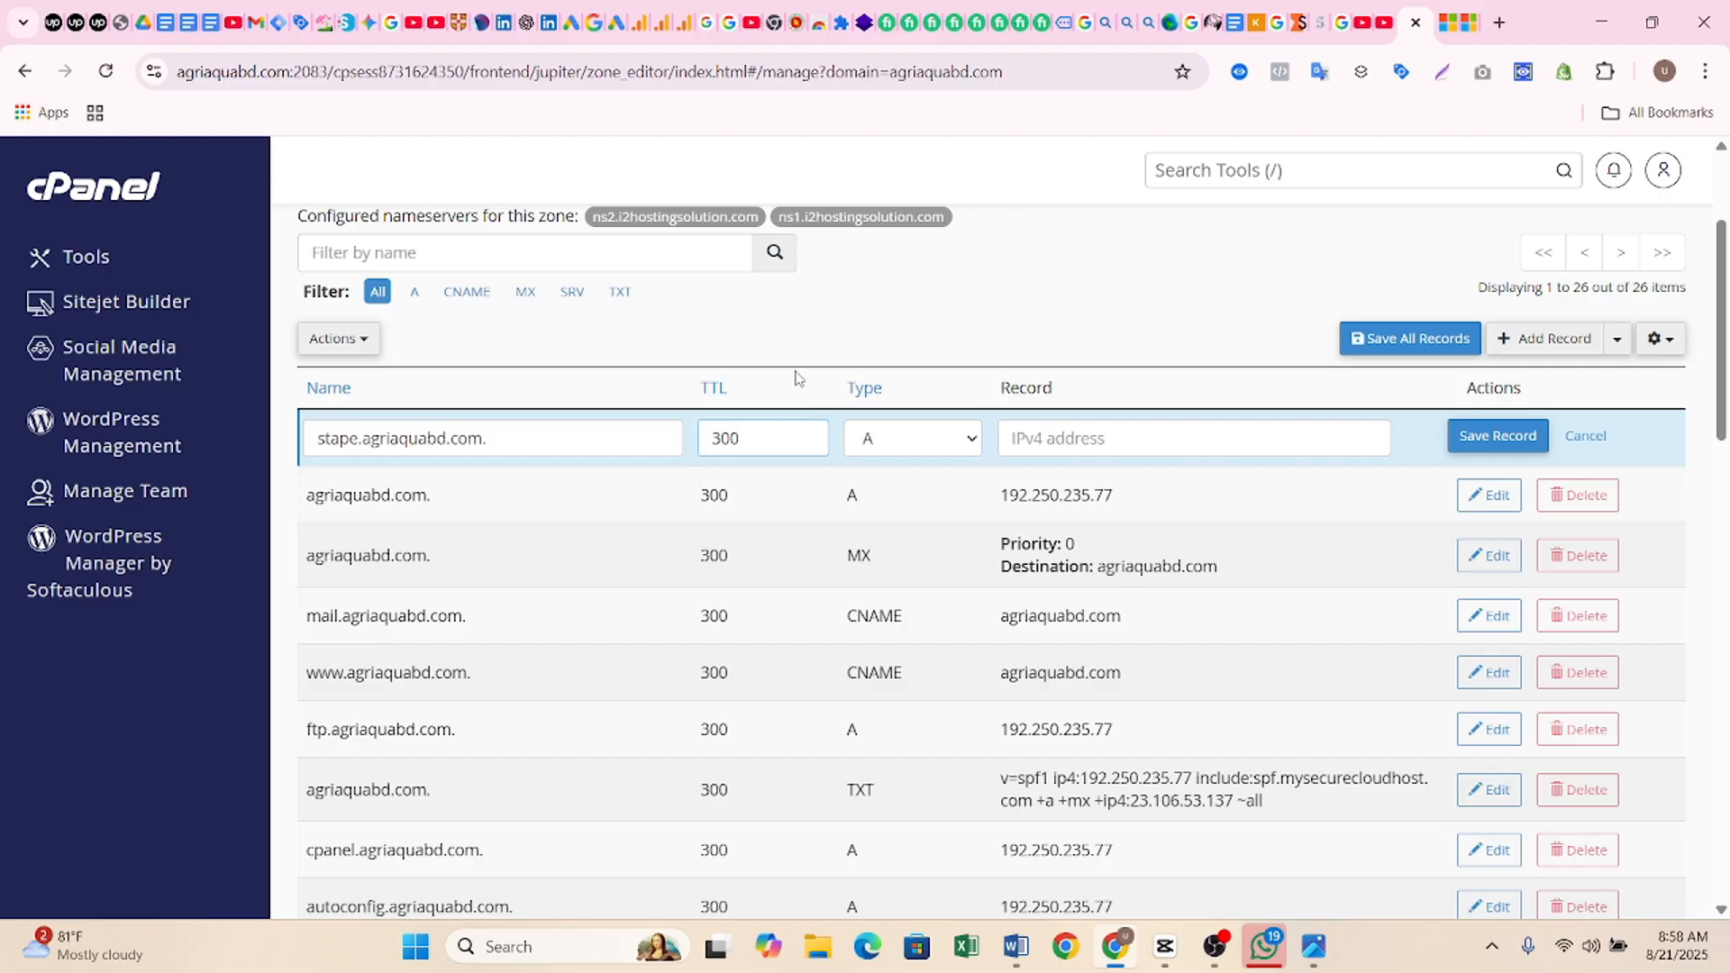
left_click(833, 339)
left_click(1275, 23)
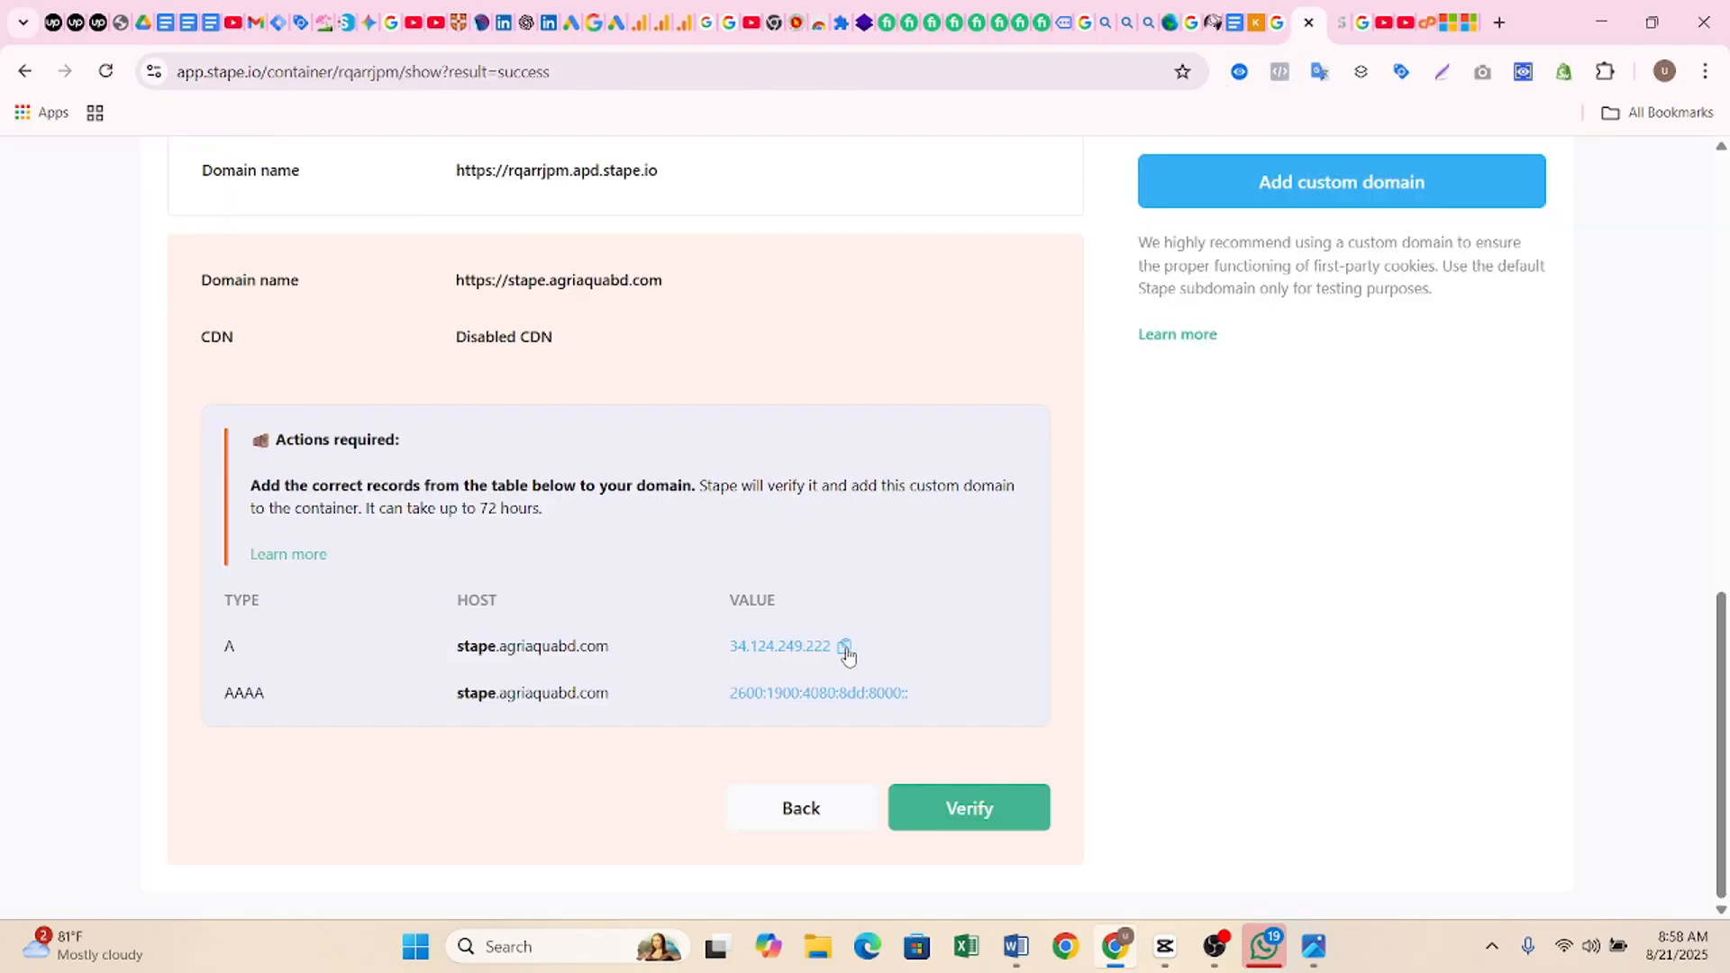
left_click(843, 648)
left_click(1426, 23)
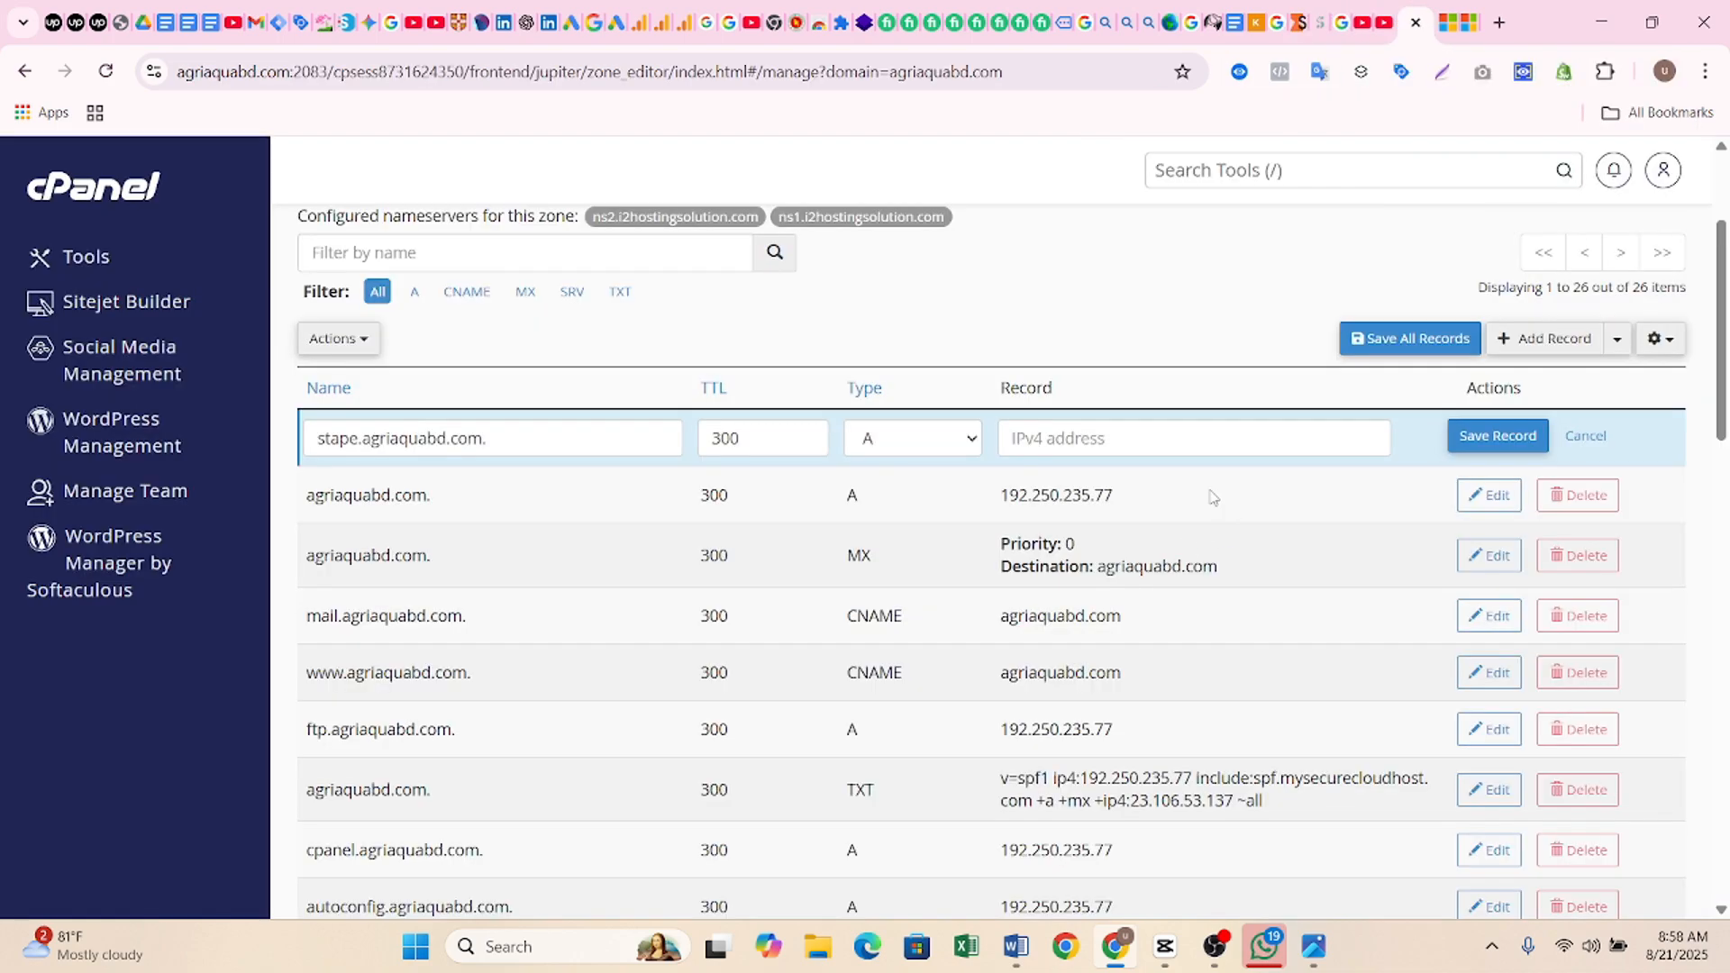
left_click(1151, 446)
key("ctrl+v")
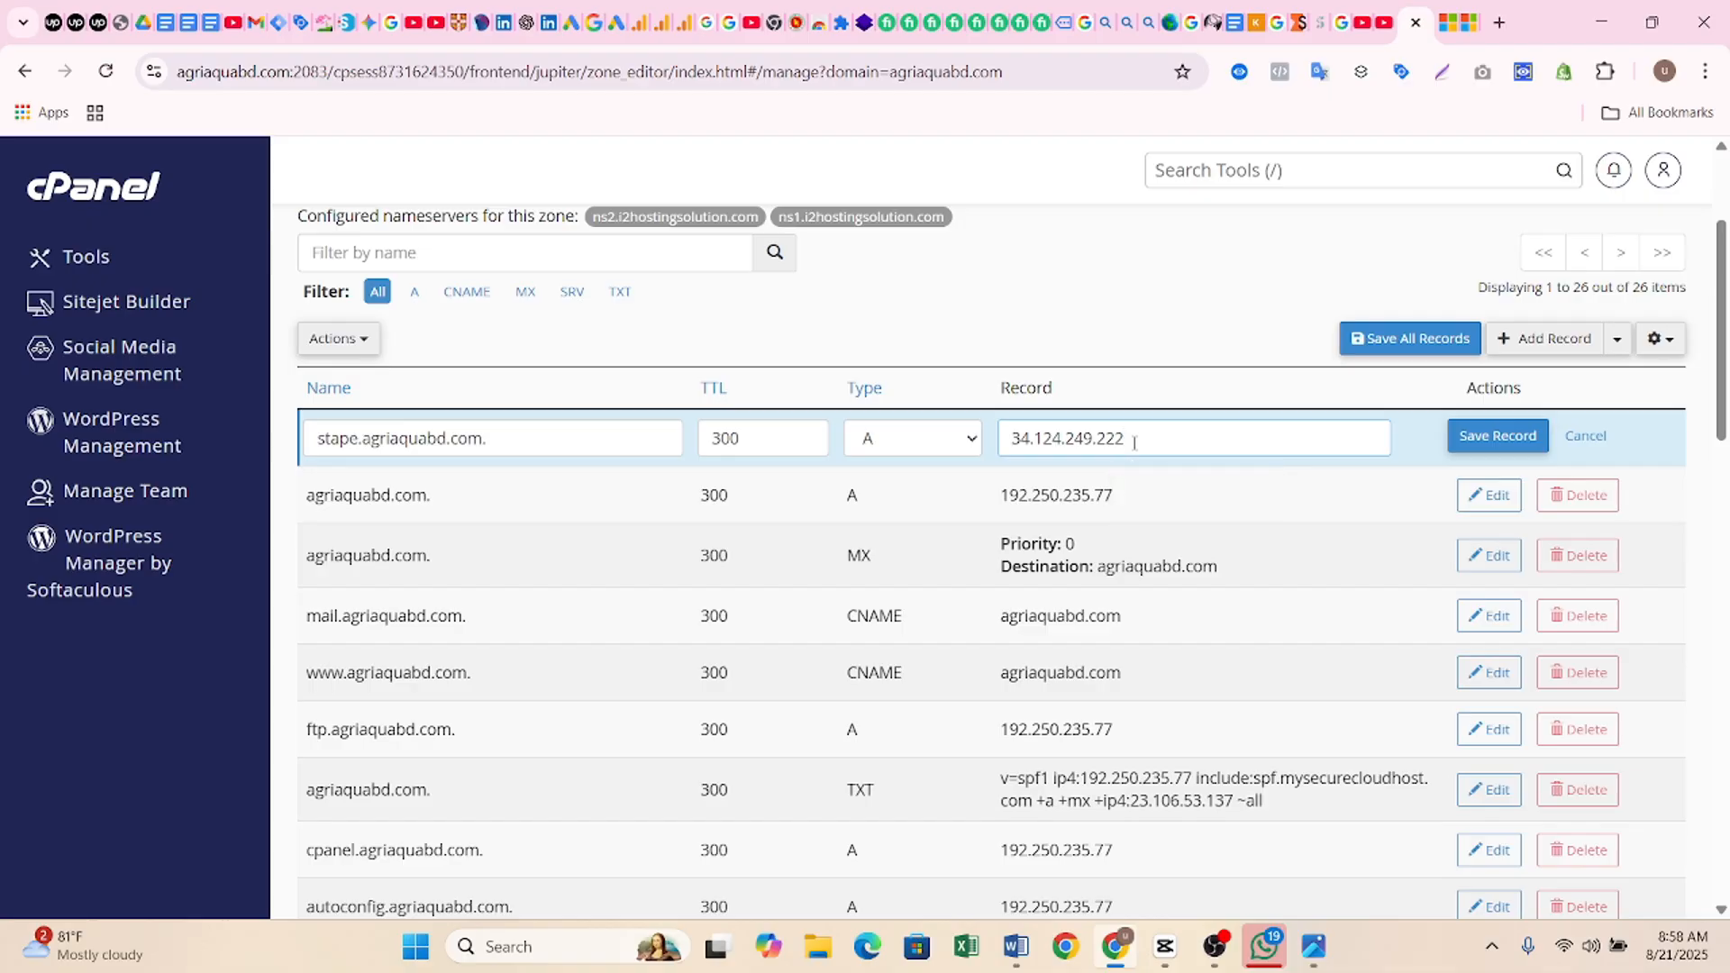
left_click(1497, 435)
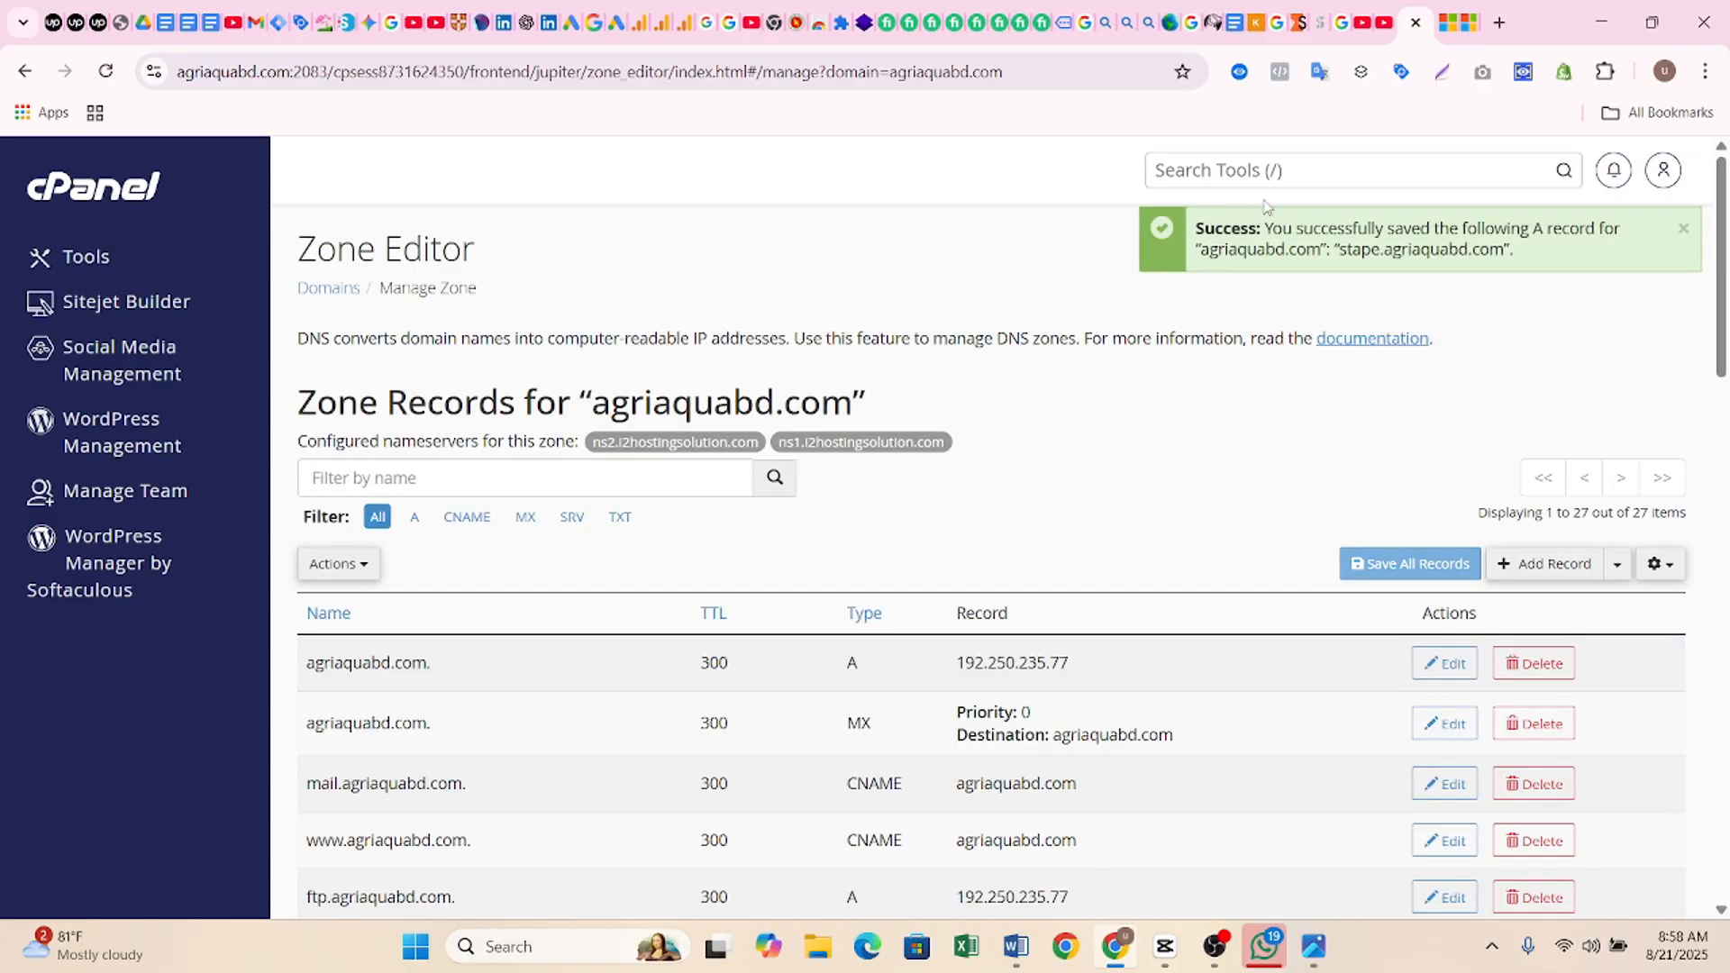
- Copy the AAAA host from Stape and start a new AAAA record in cPanel's zone with the name stape.agriaquabd.com
left_click(1298, 22)
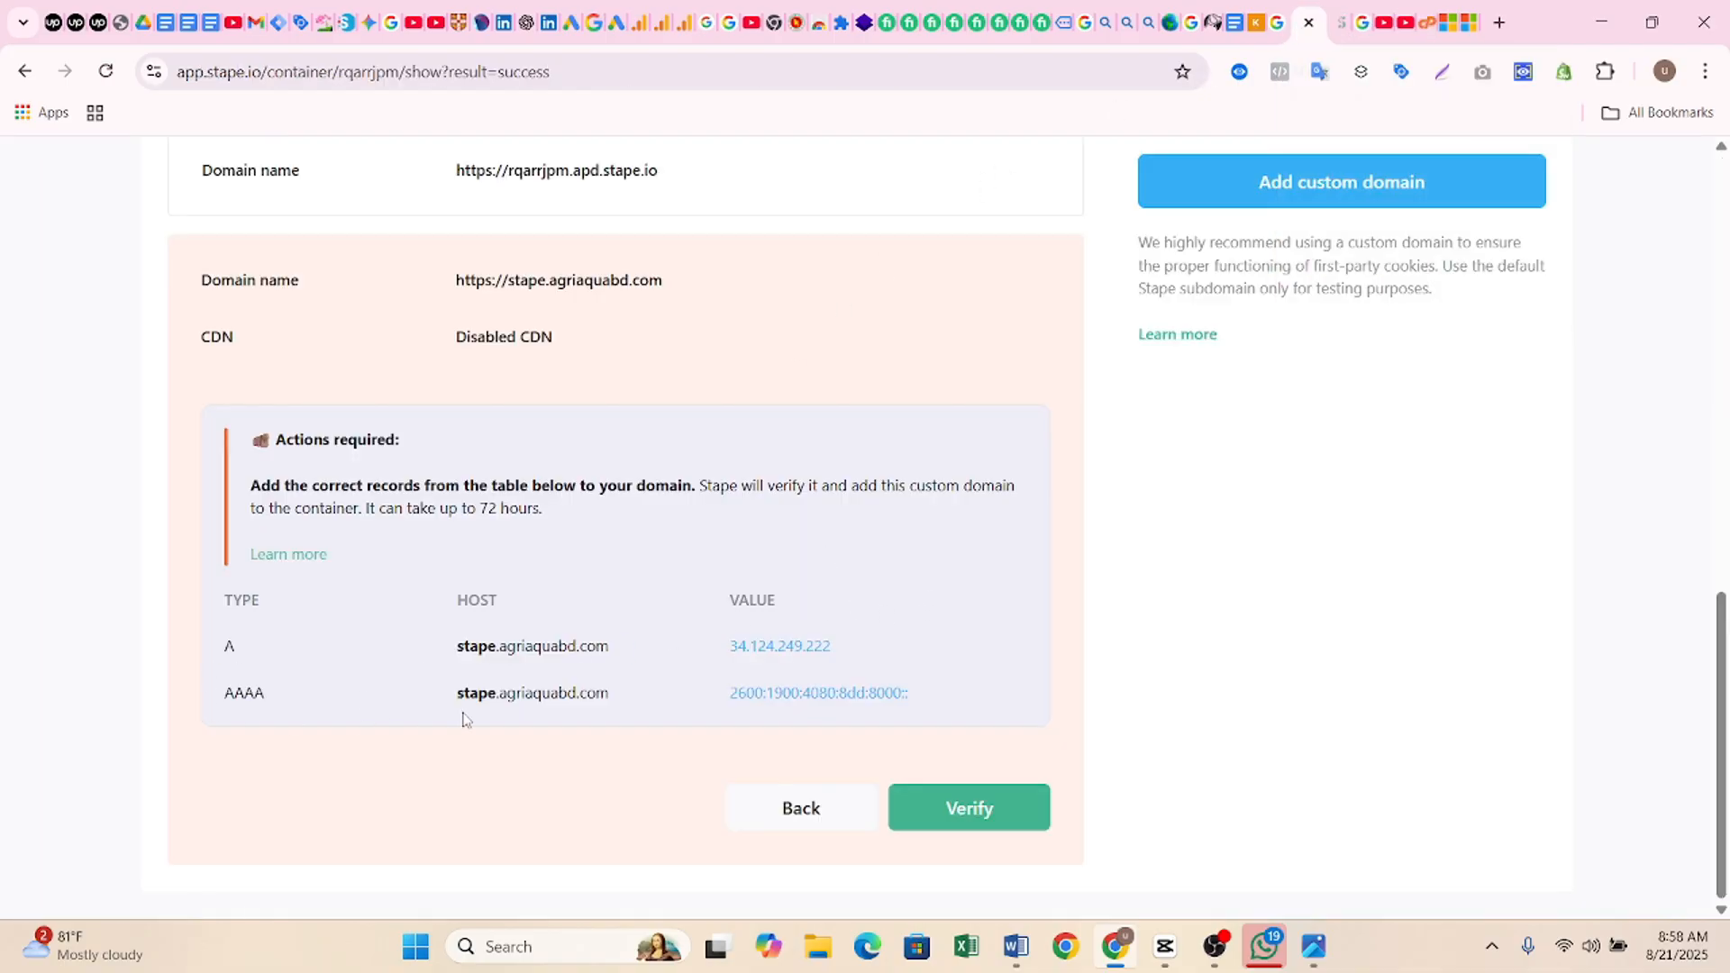
left_click(622, 694)
left_click(1383, 27)
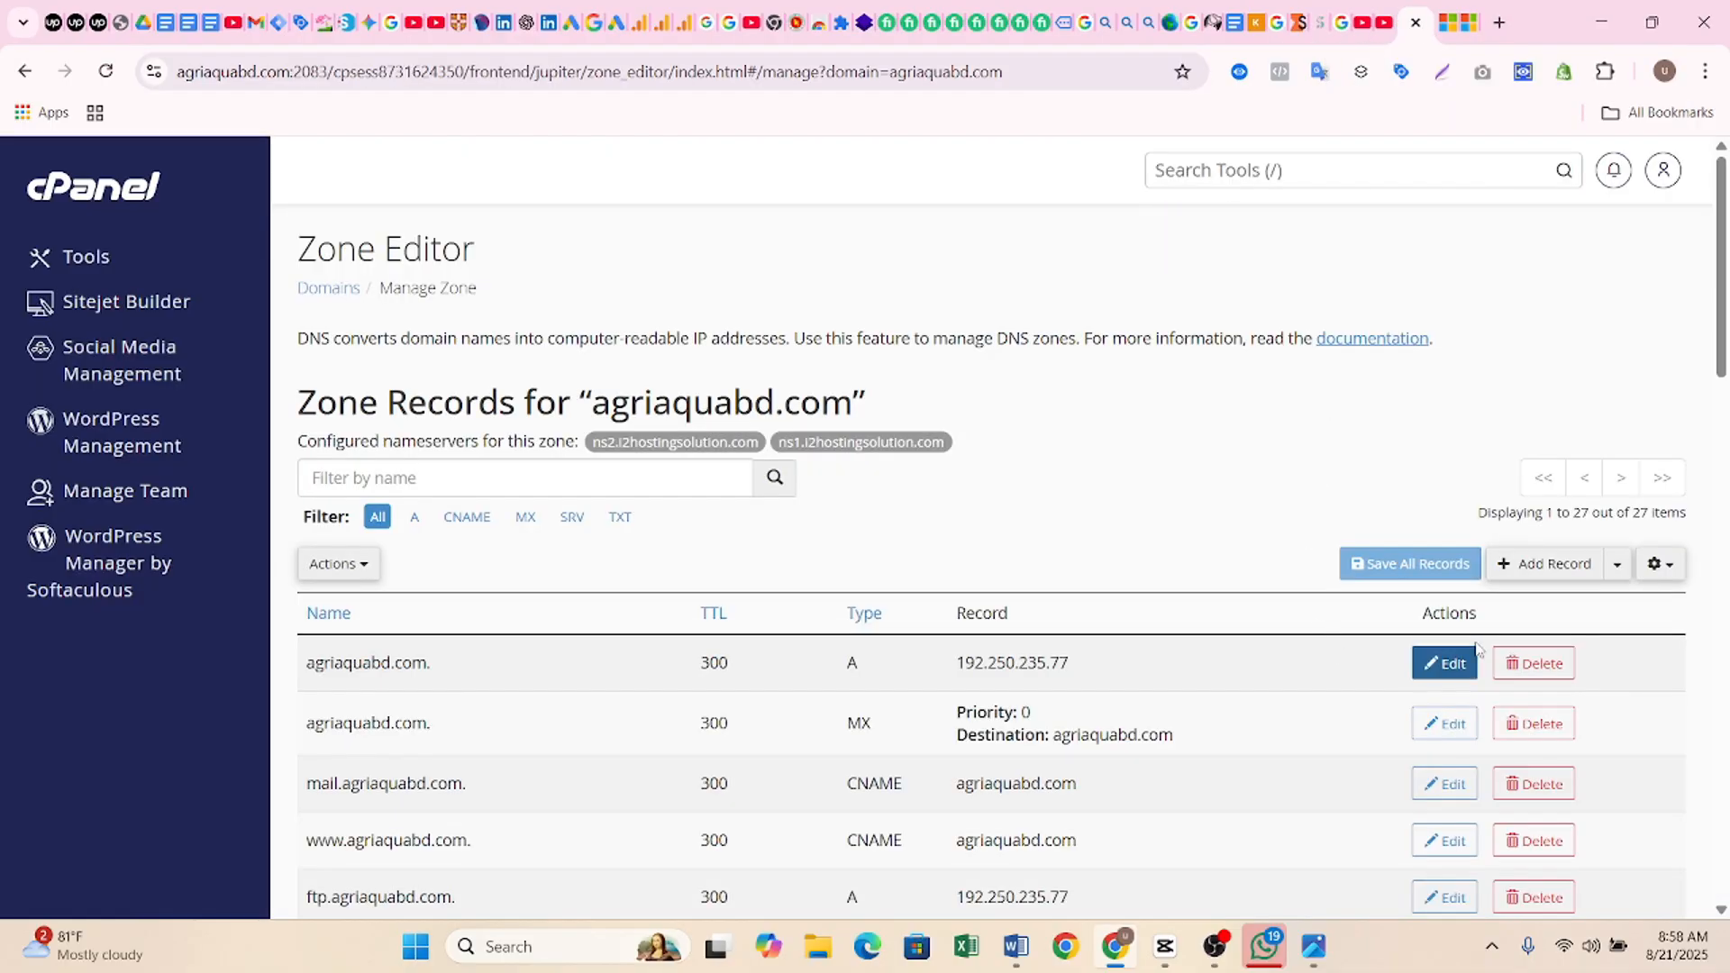
left_click(1539, 565)
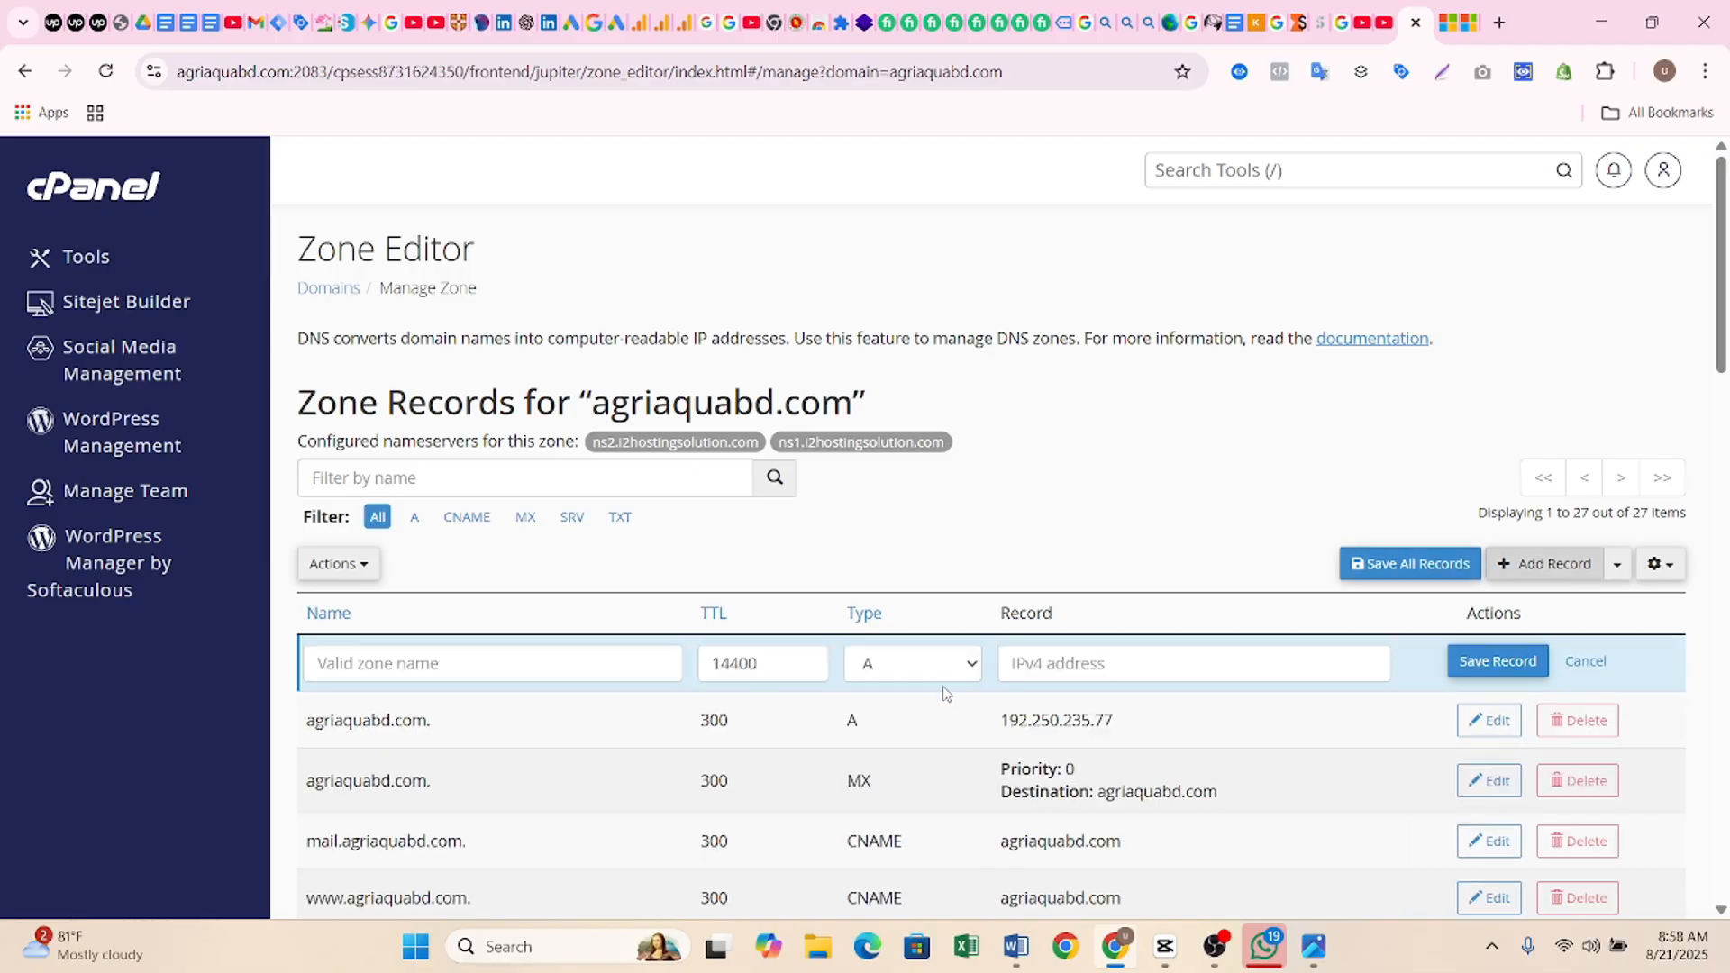
left_click(969, 664)
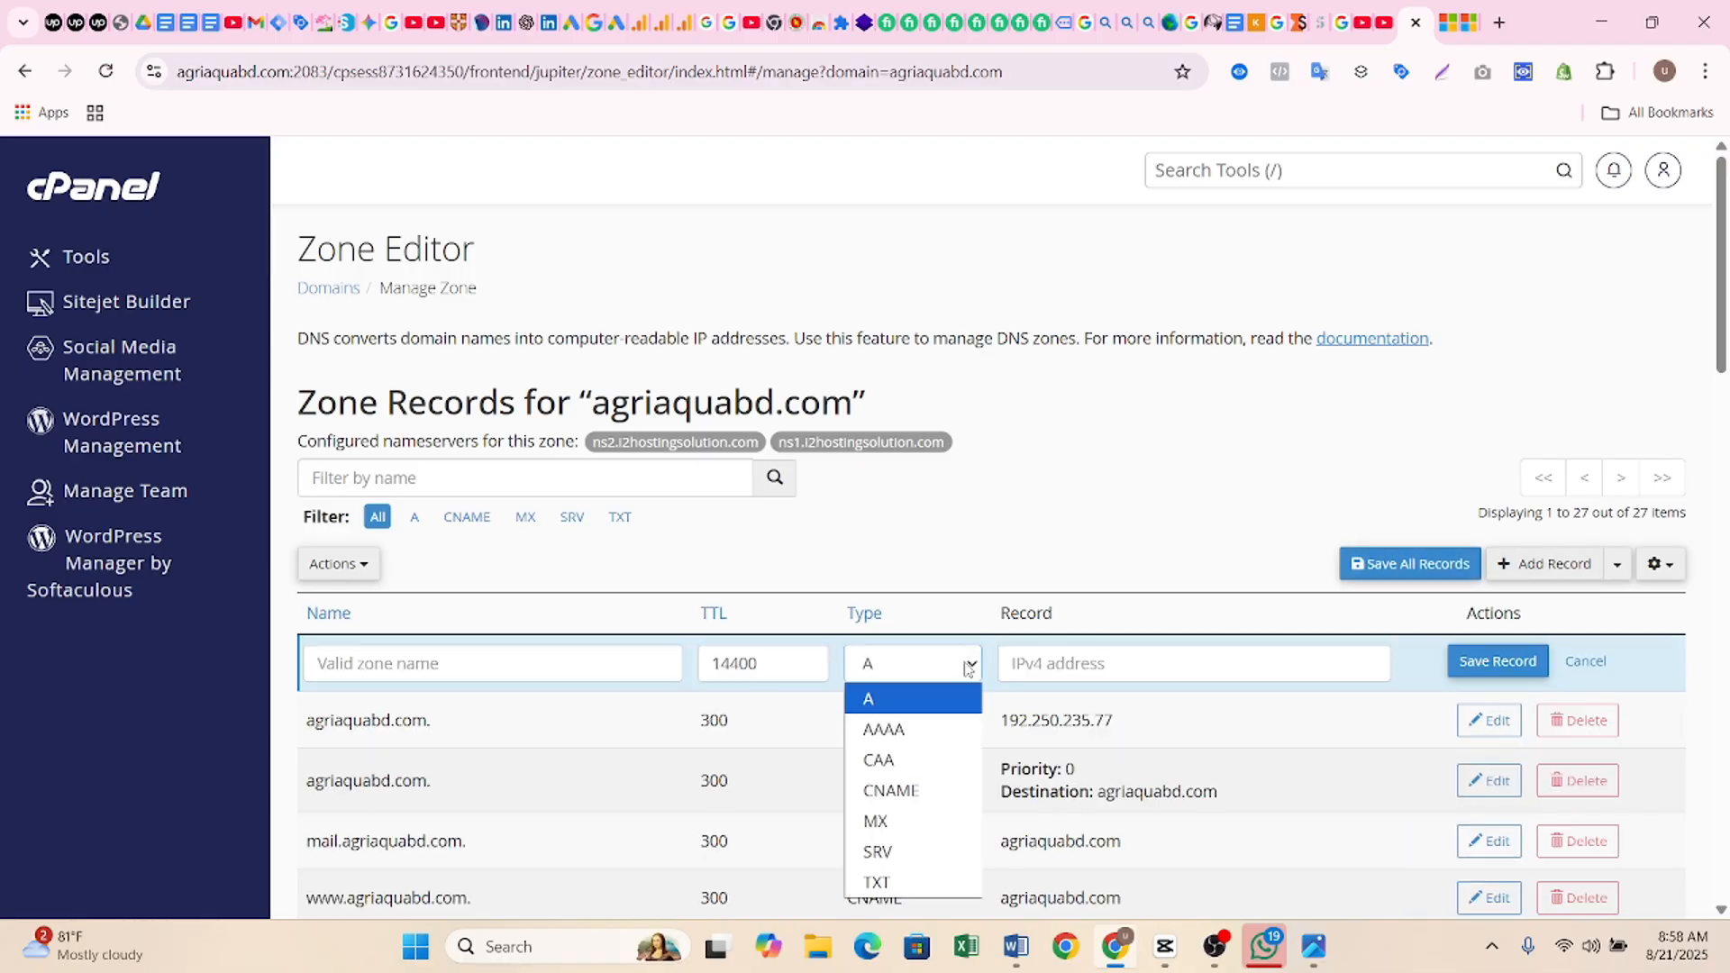
left_click(894, 737)
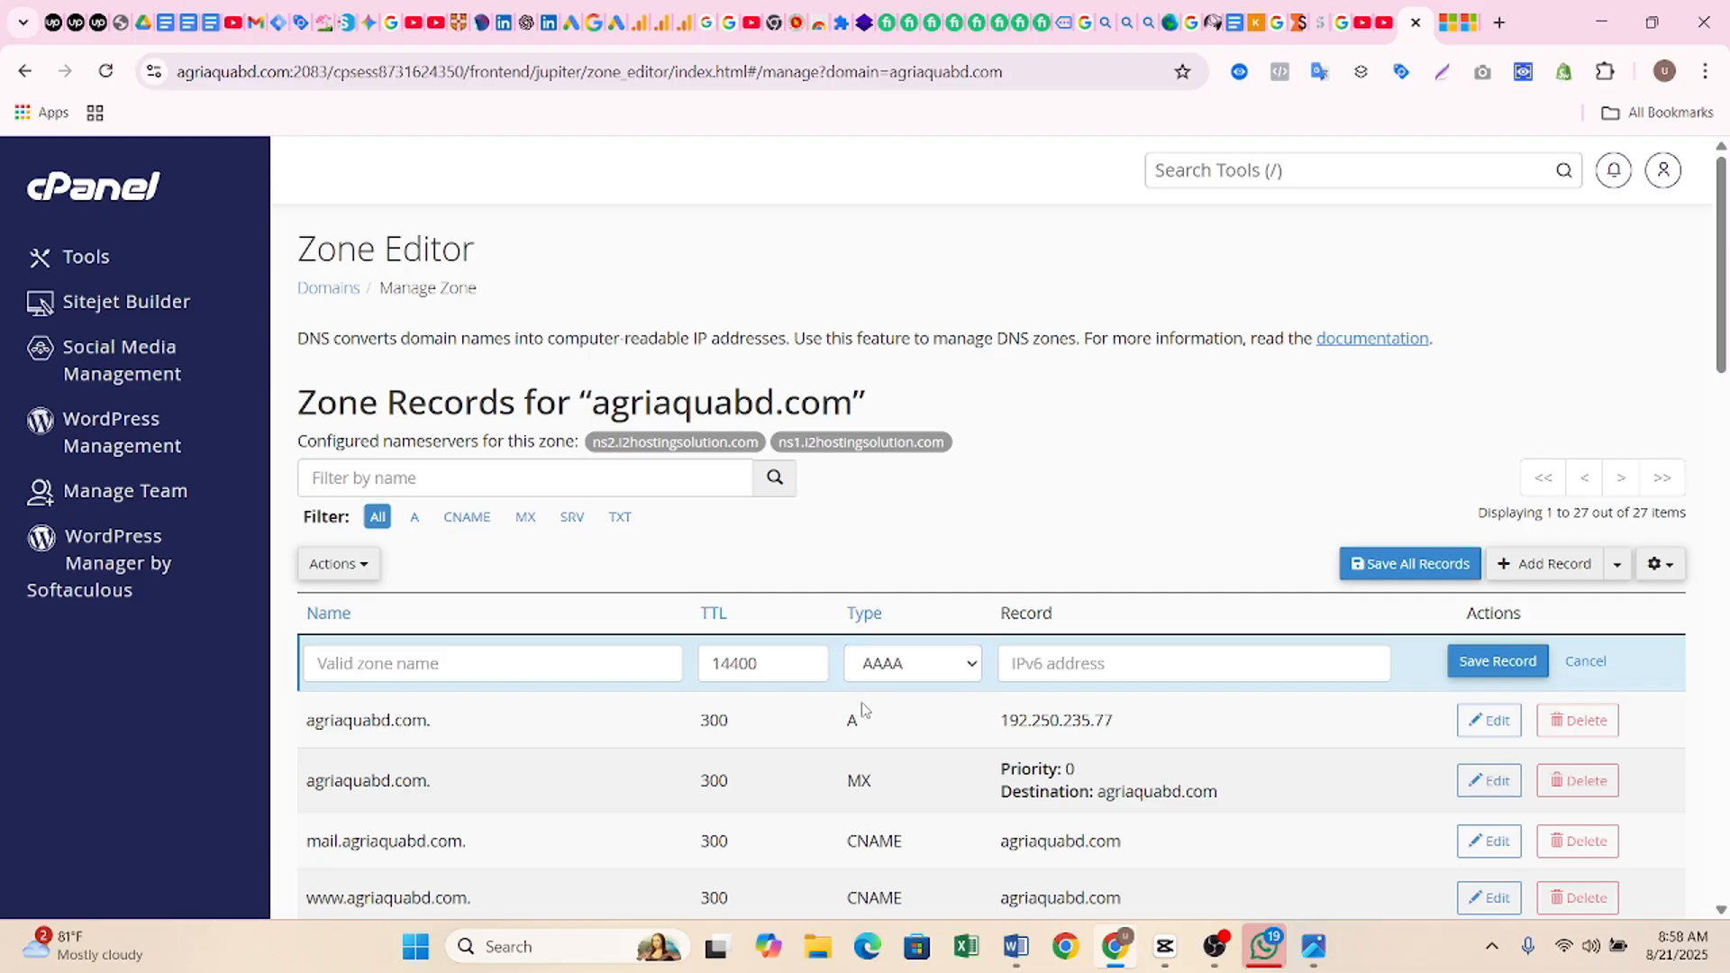
left_click(565, 670)
key("ctrl+v")
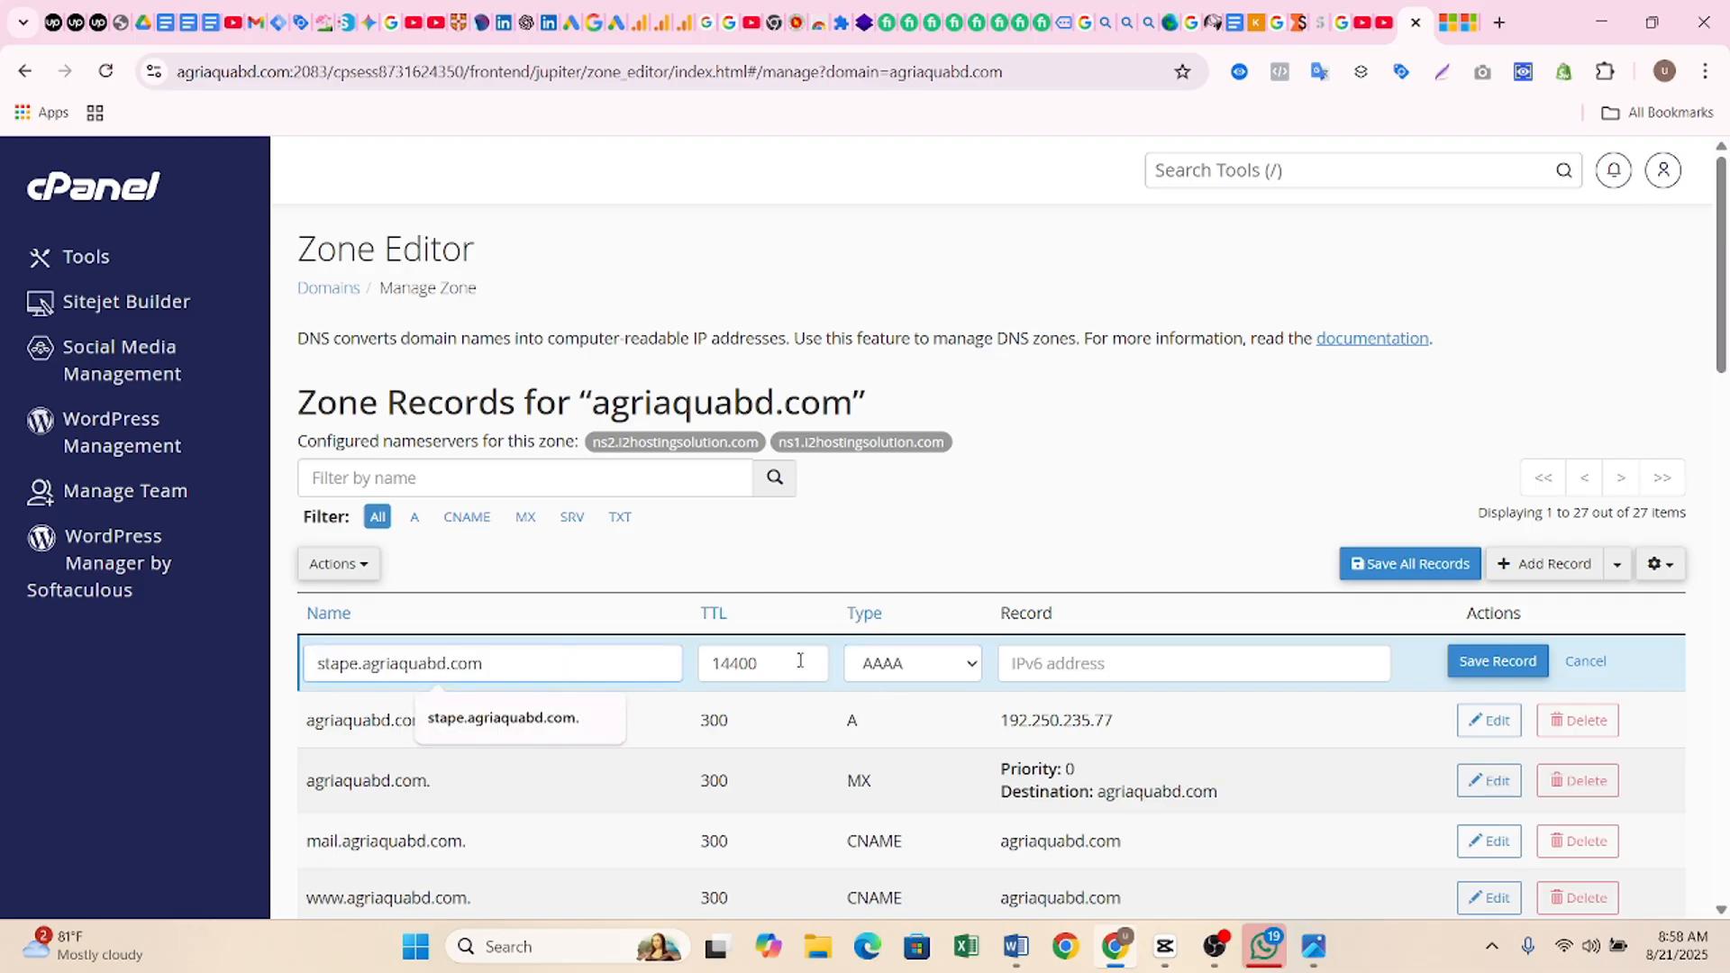
- Set the AAAA record's TTL to 300, paste the IPv6 address 2600:1900:4080:8dd:8000:: copied from Stape and save the record
key("Tab")
type("300")
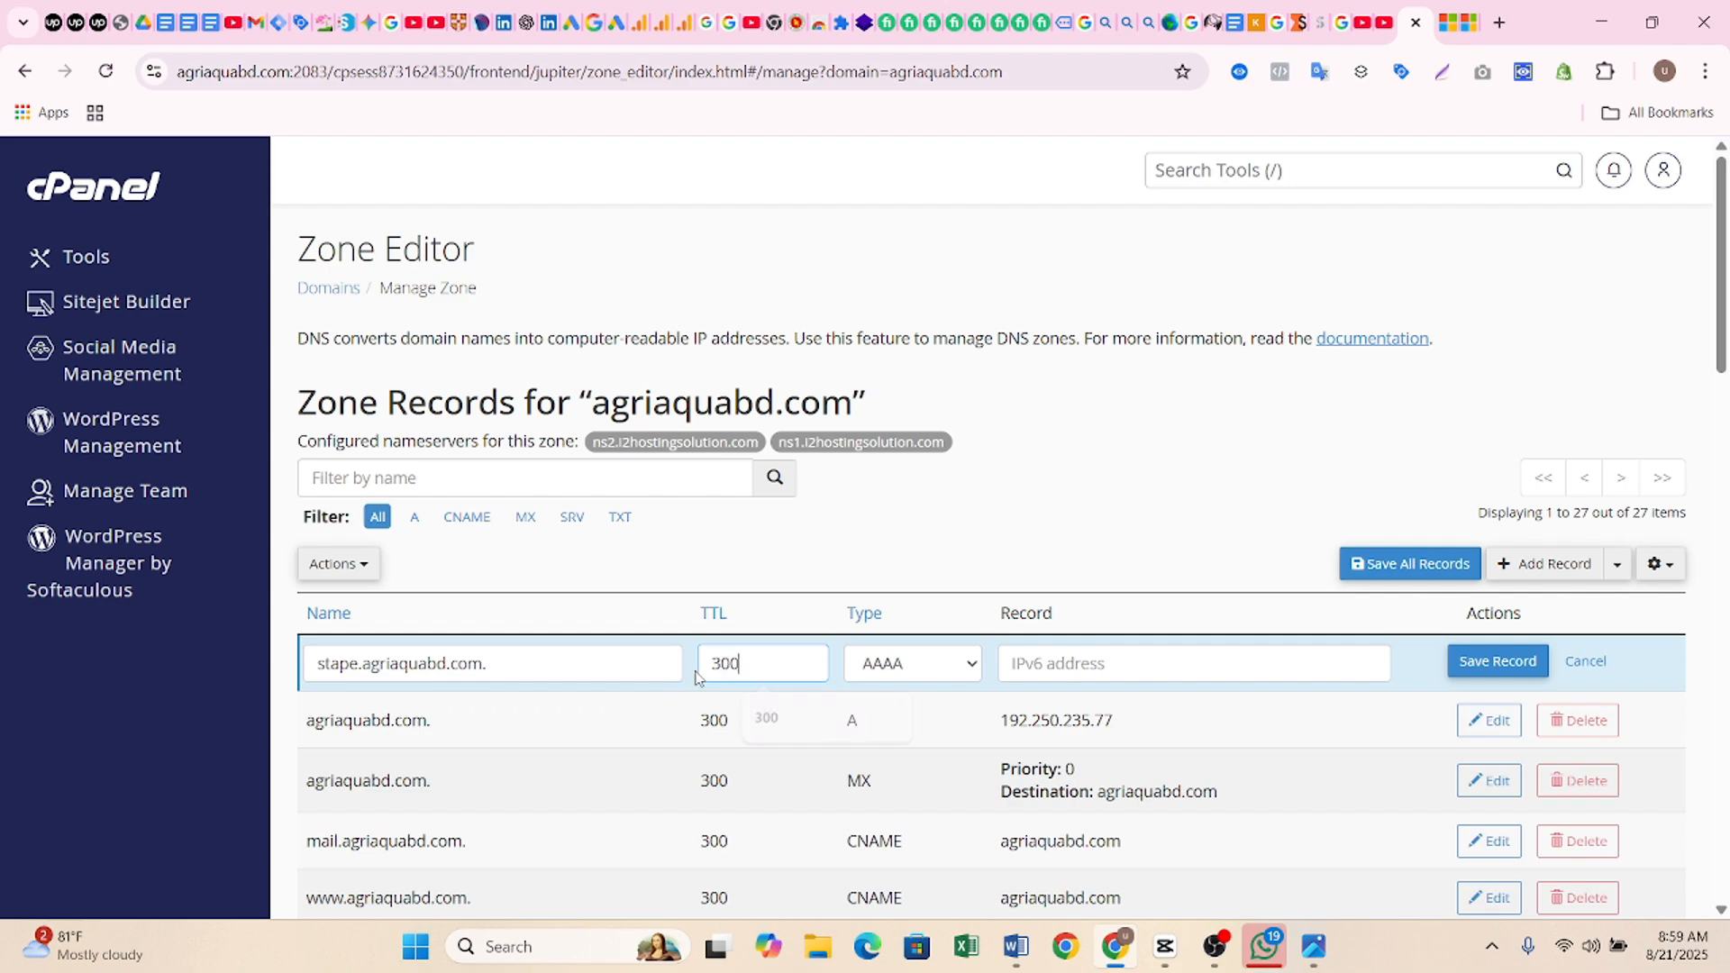
left_click(1106, 511)
left_click(1302, 25)
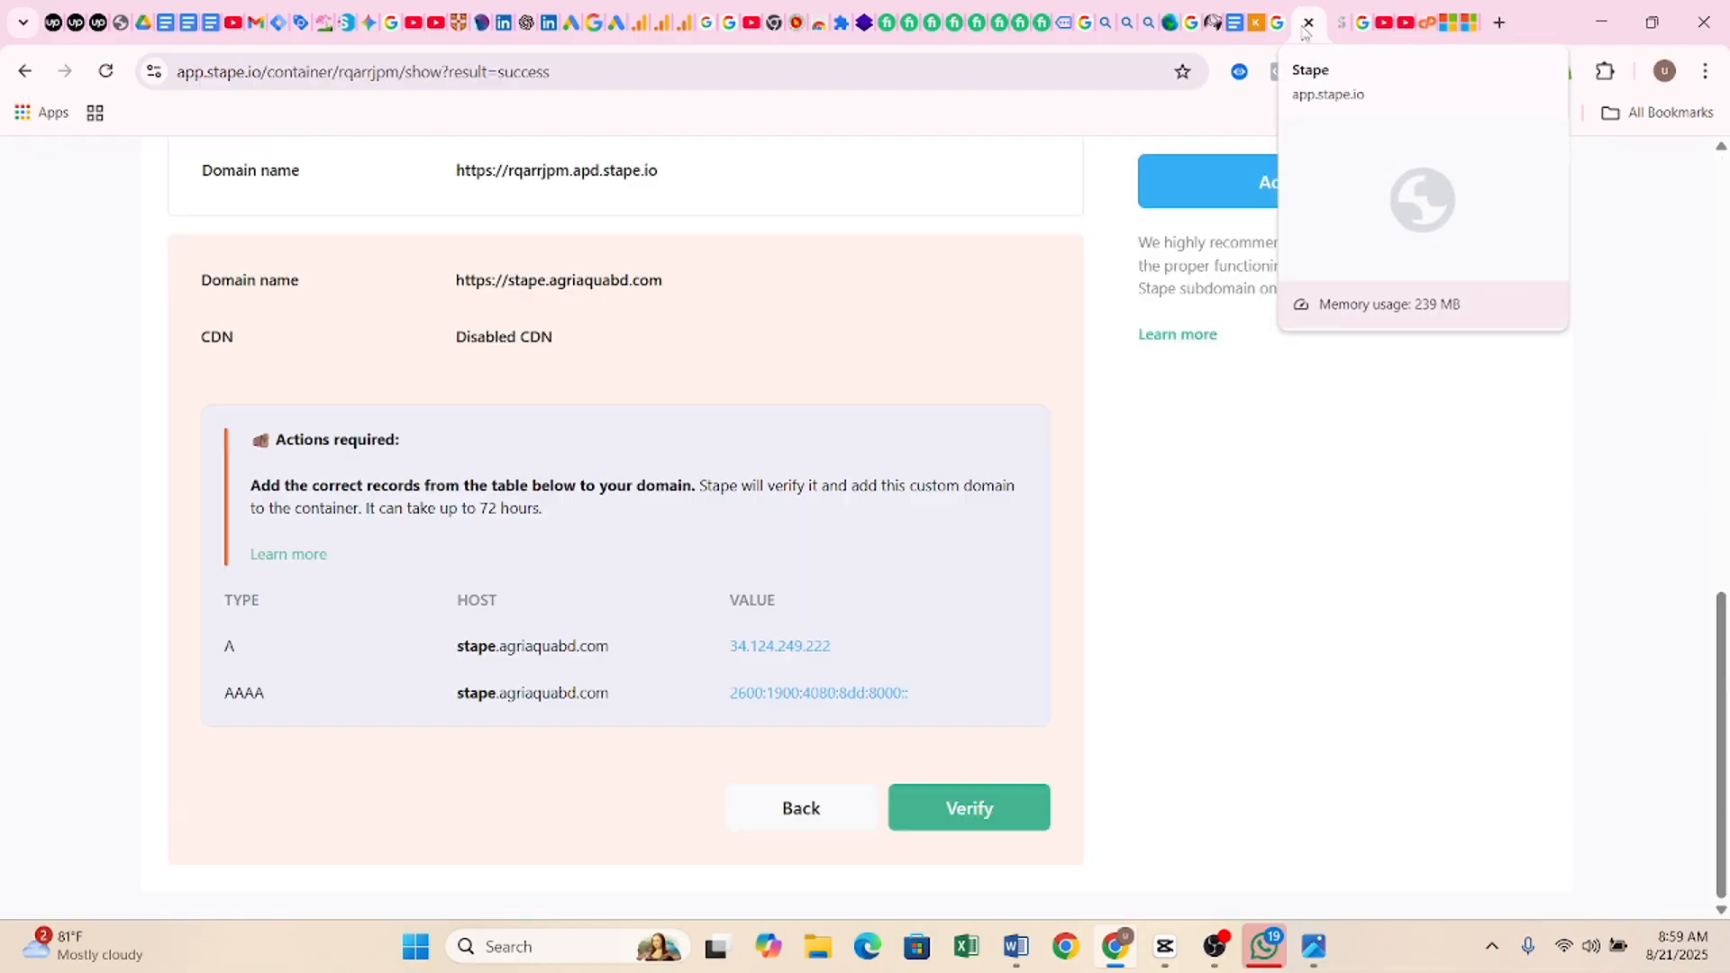
mouse_move(863, 710)
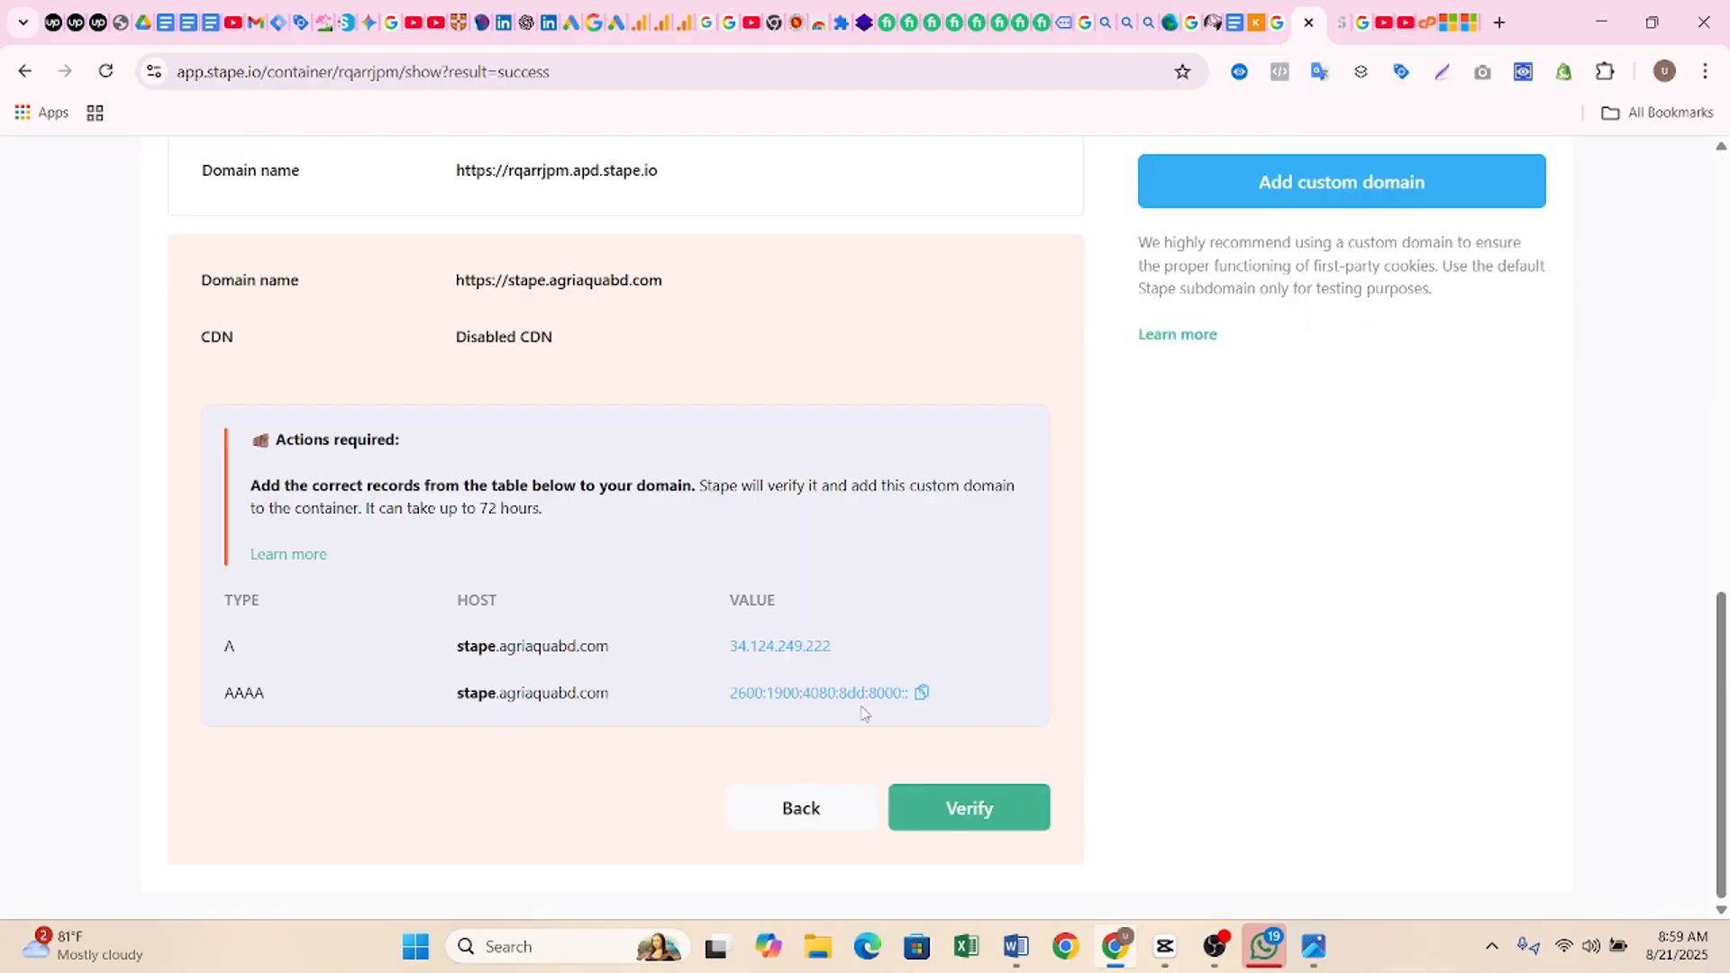
left_click(921, 693)
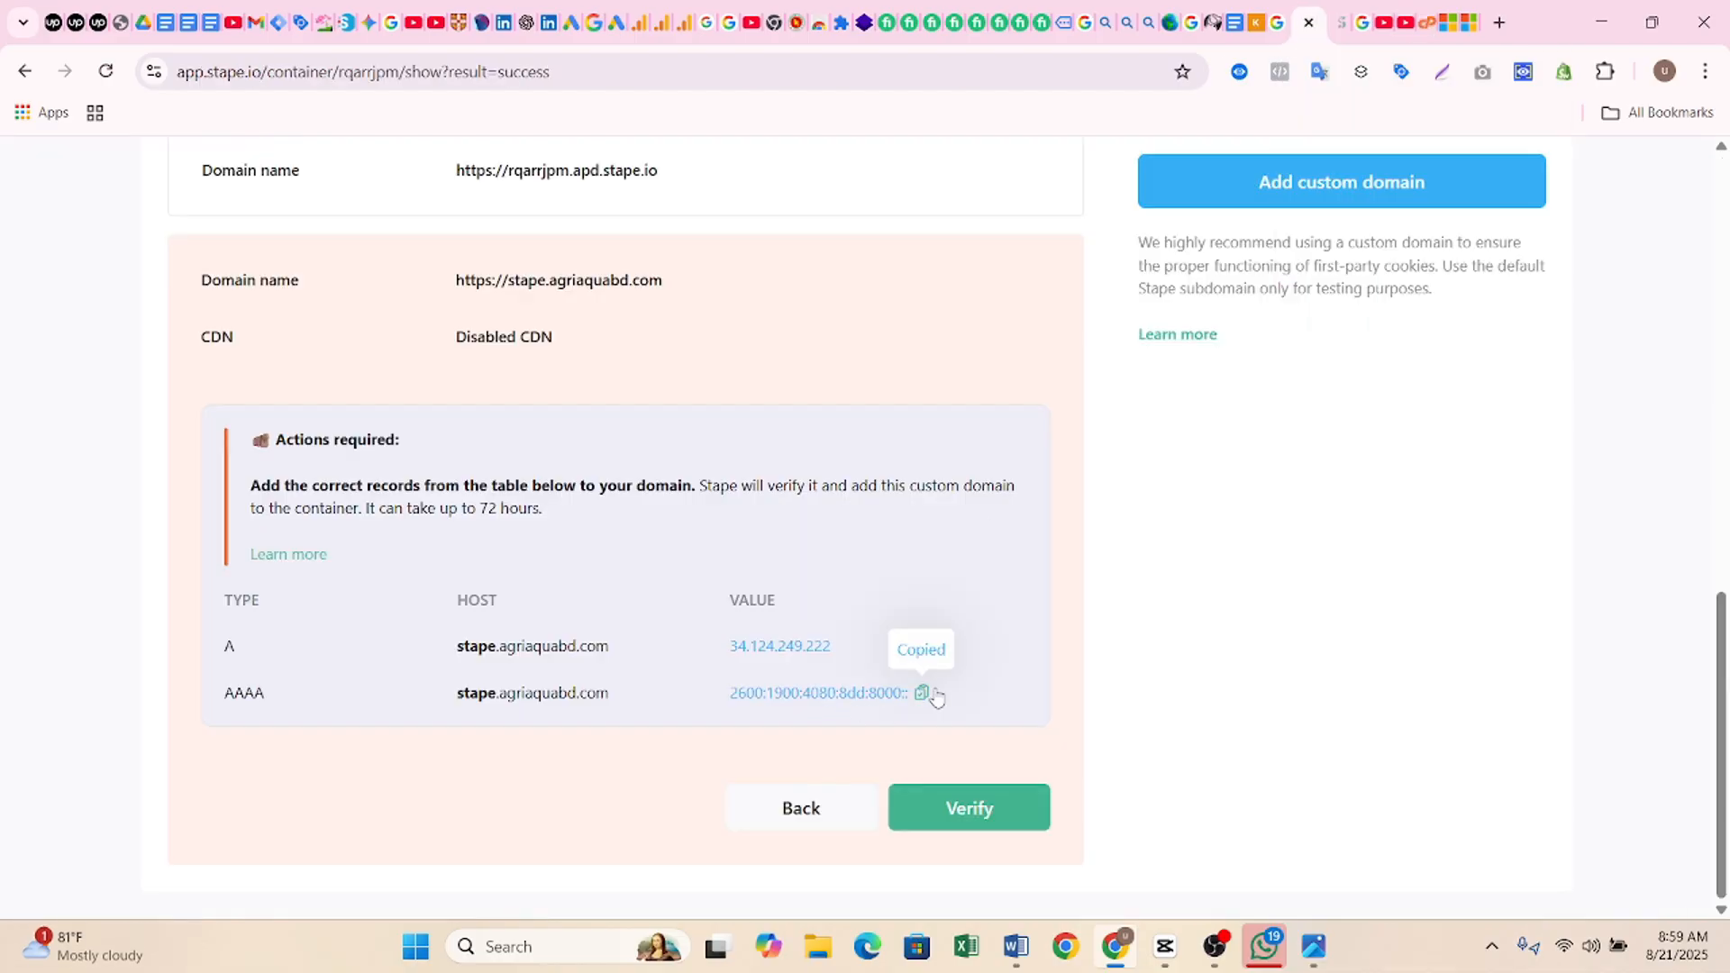
left_click(1425, 27)
left_click(1119, 667)
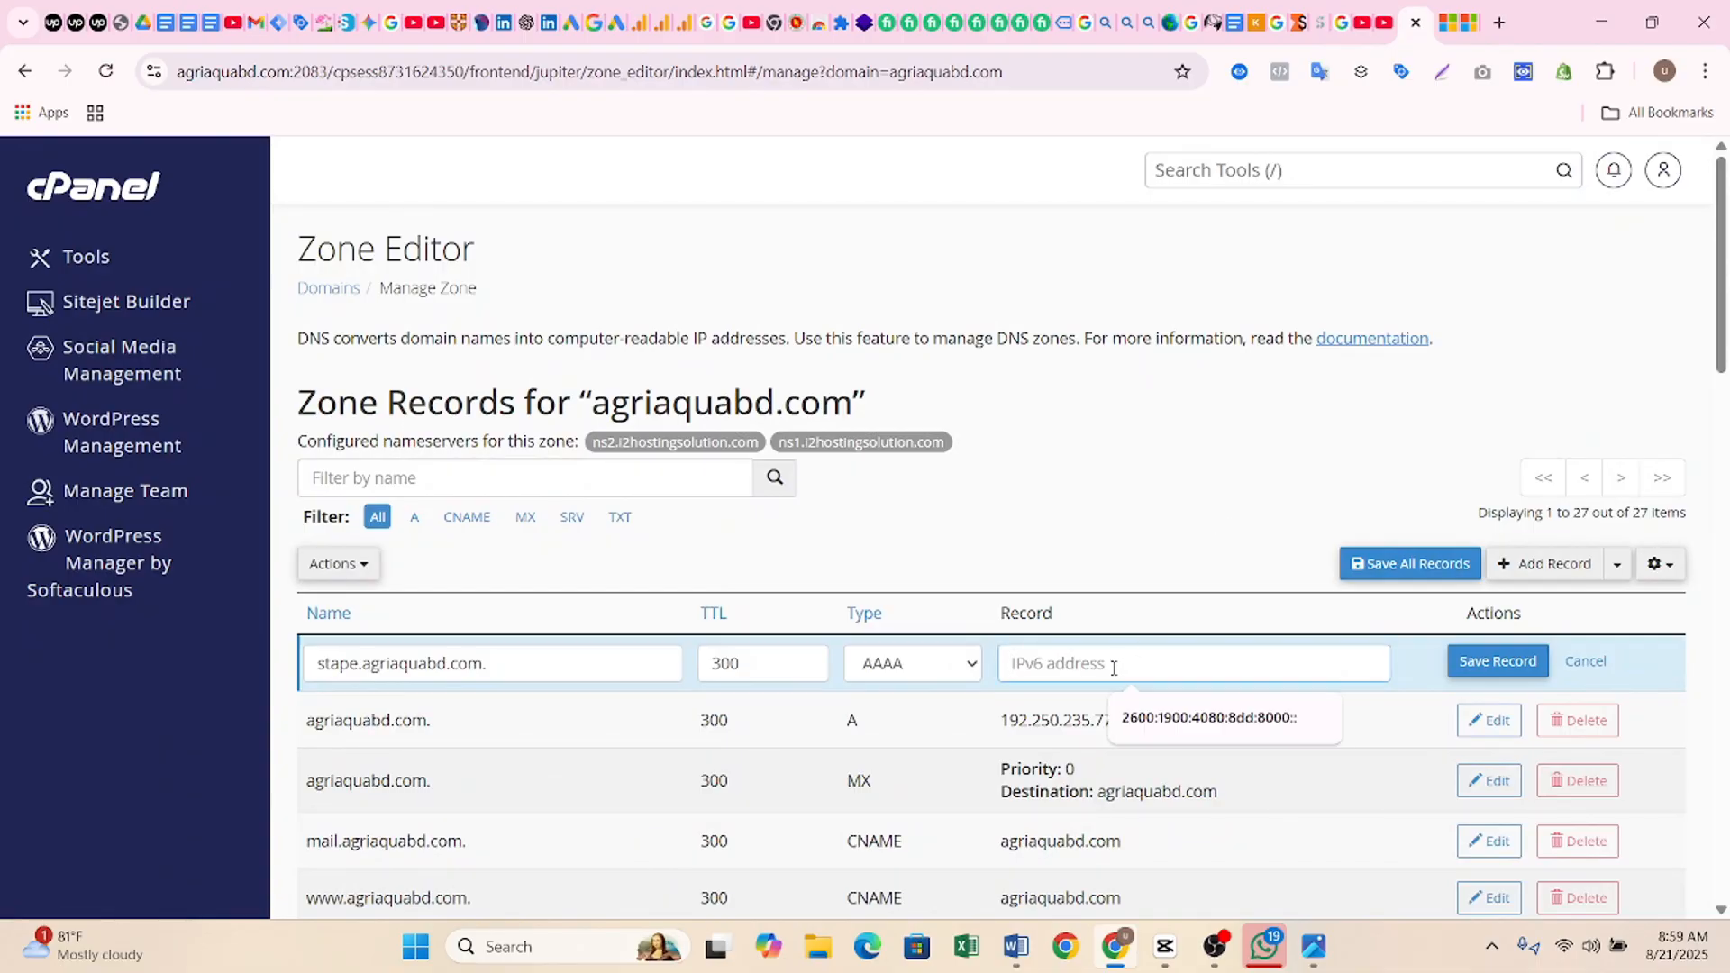
key("ctrl+v")
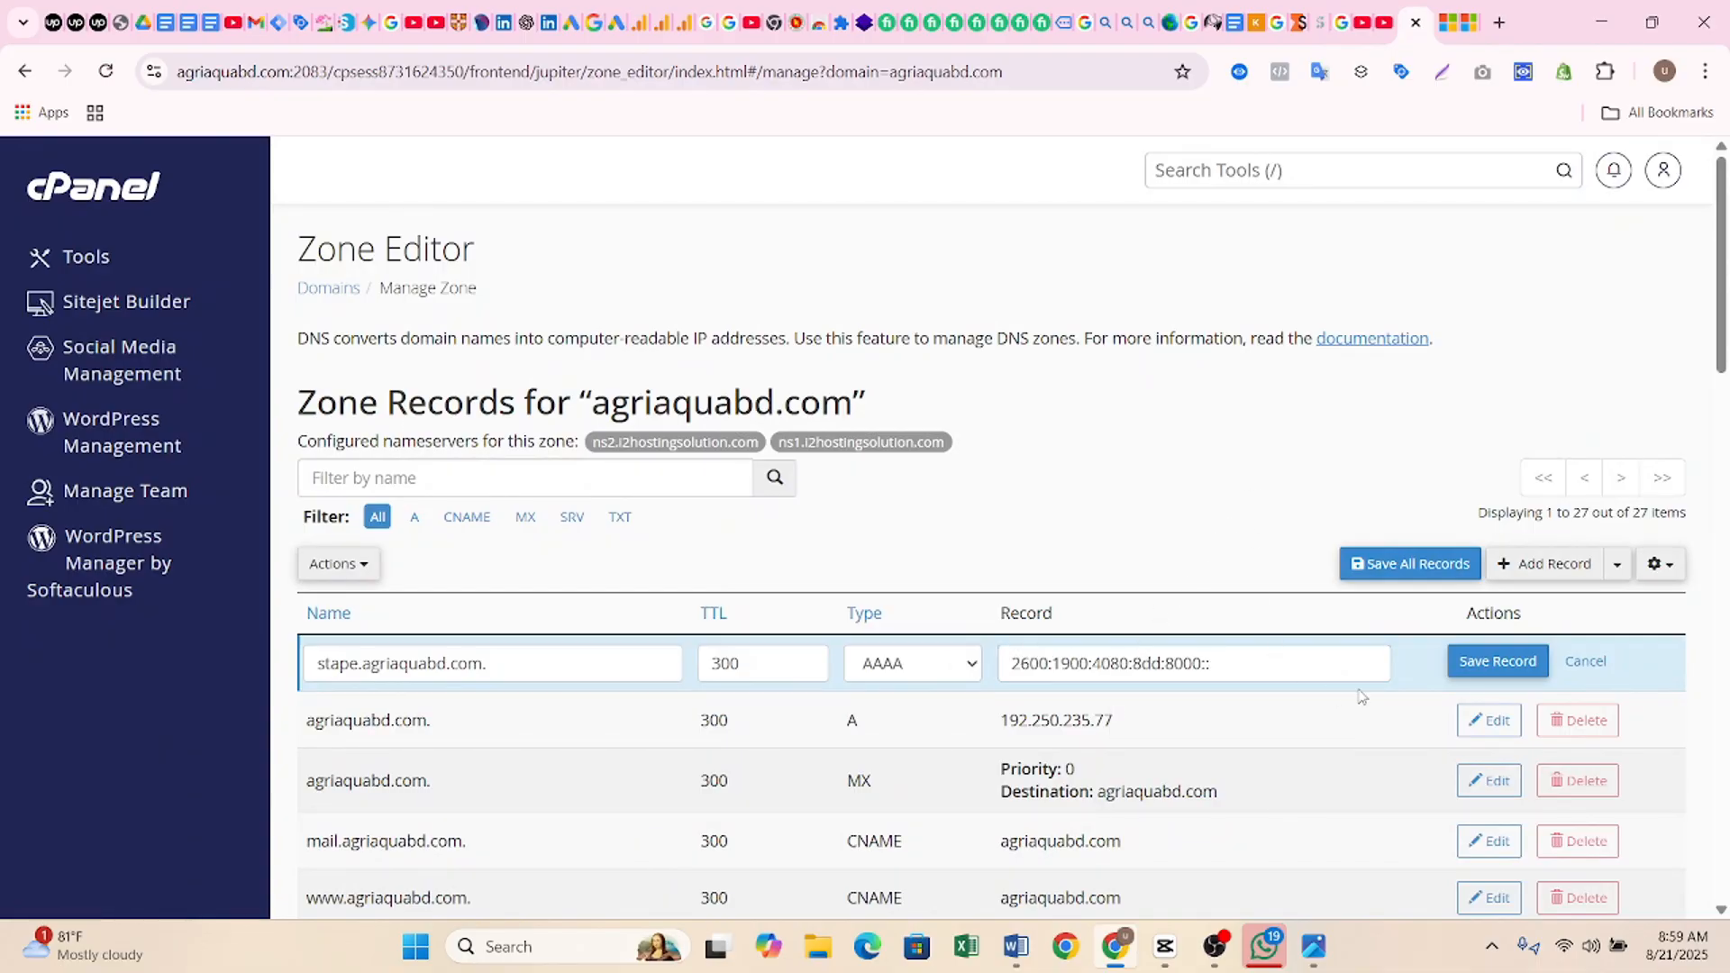
left_click(1459, 667)
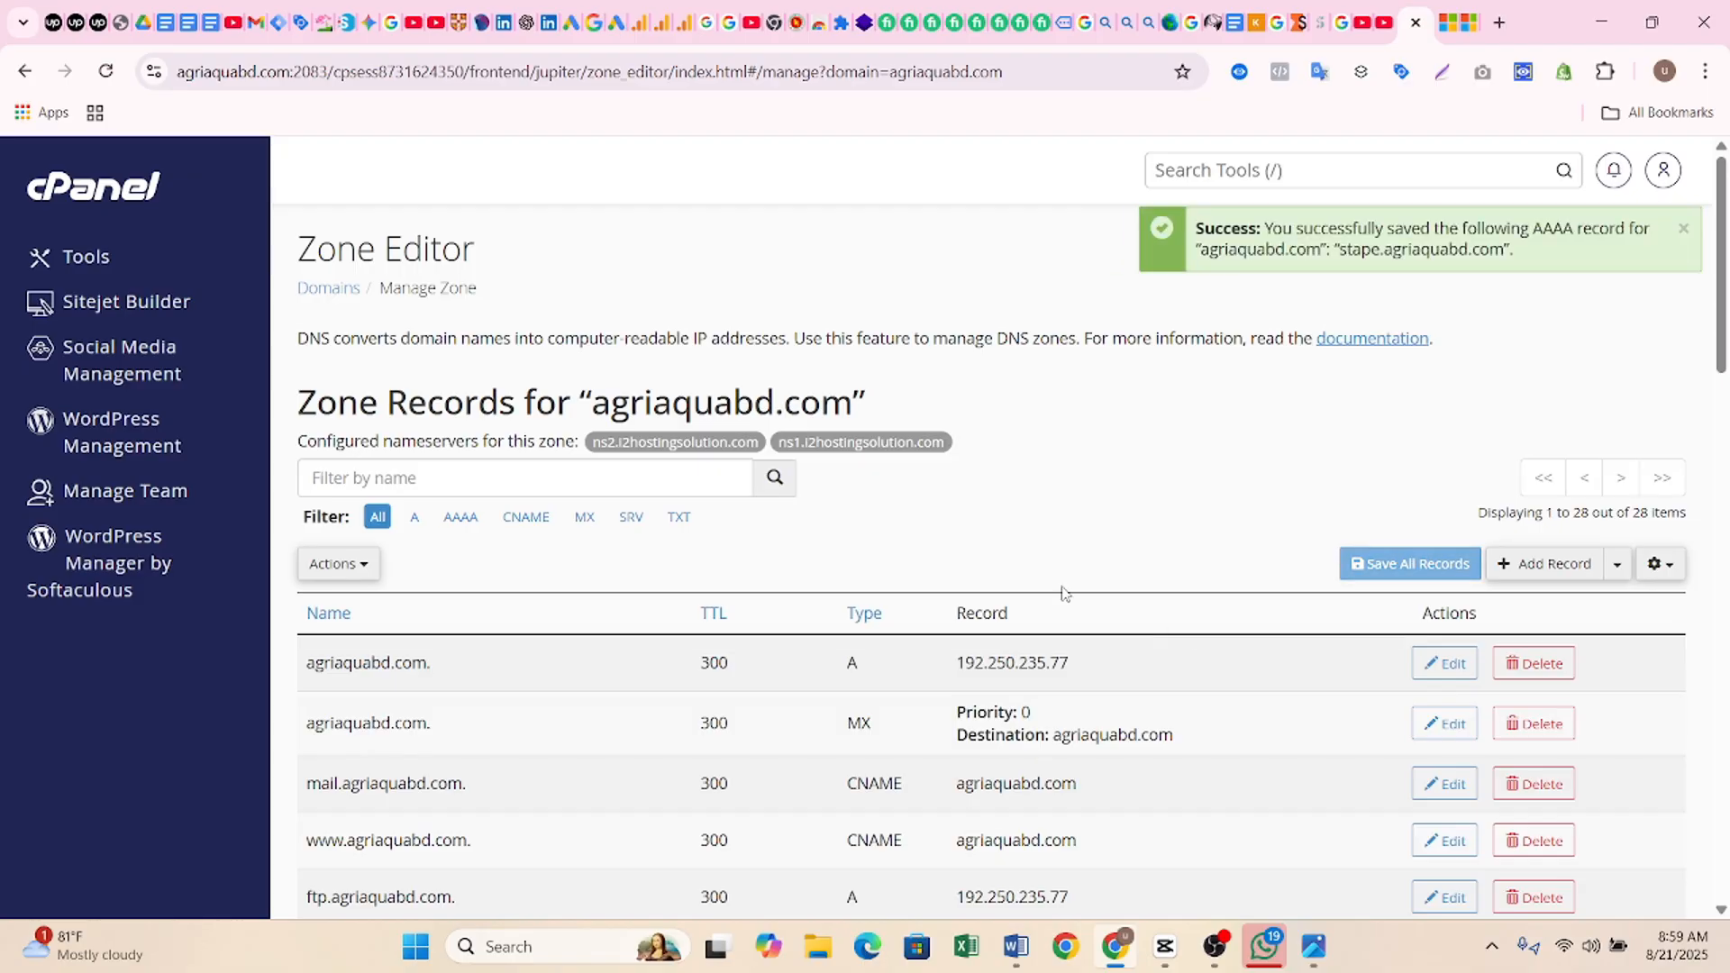
- Review the stape.agriaquabd.com records at the end of the zone and start verifying the custom domain in Stape
scroll(1063, 594, "down", 15)
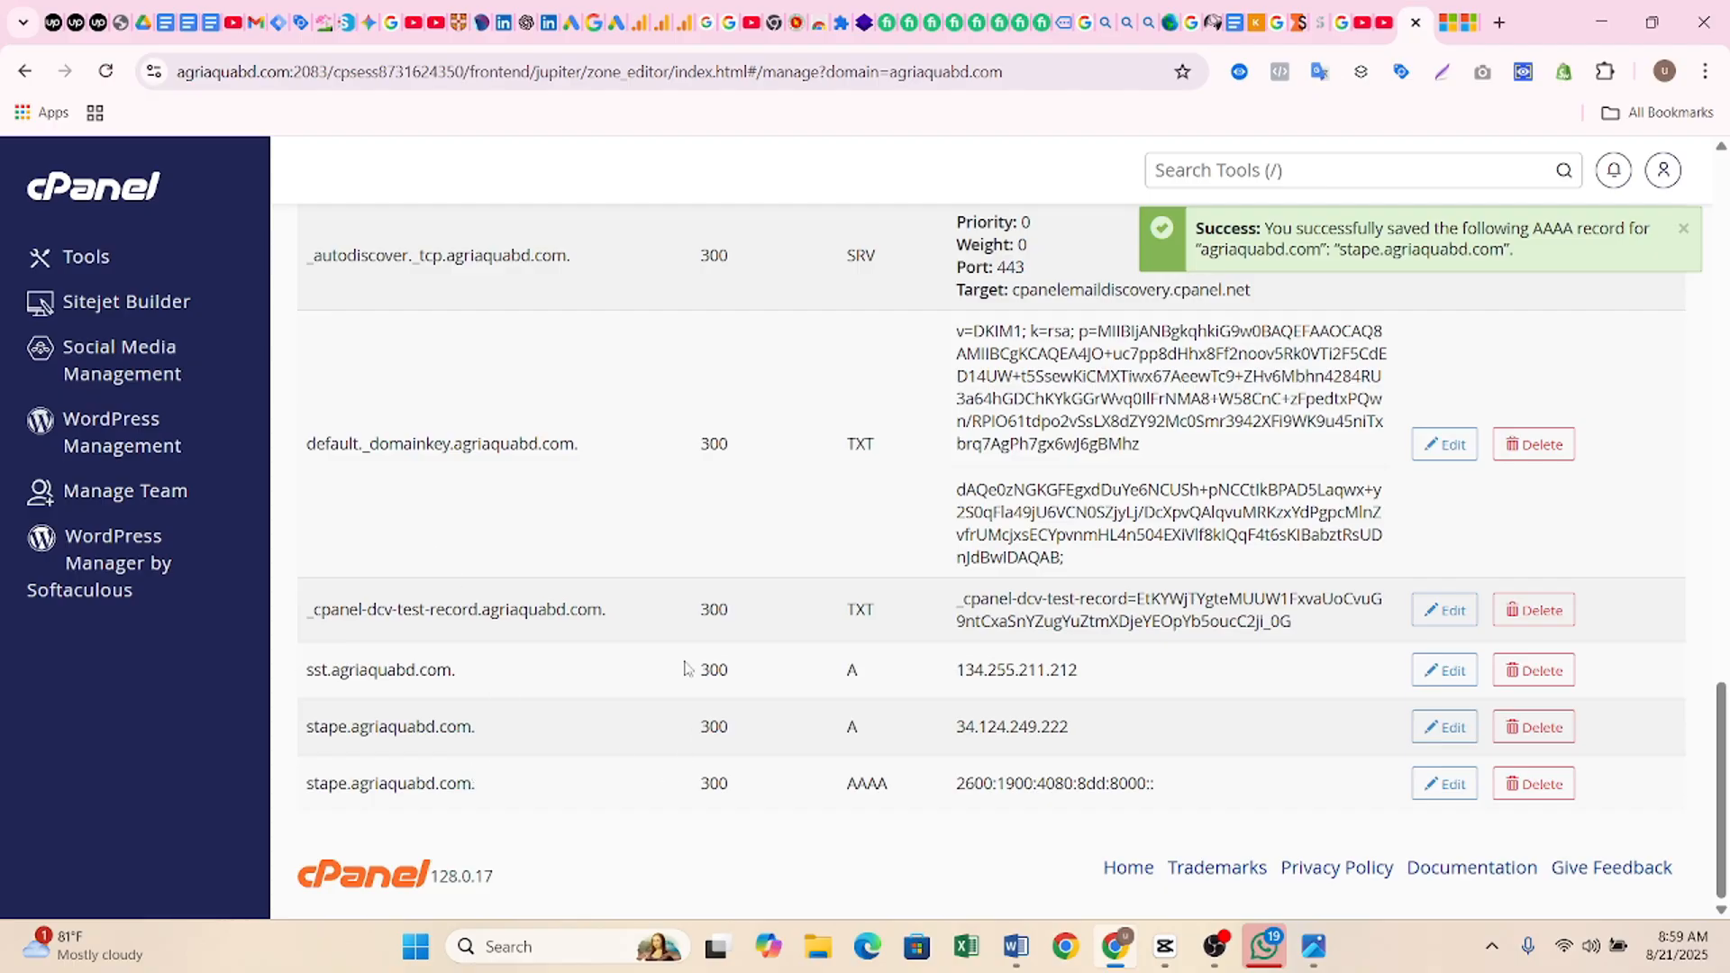
left_click(106, 71)
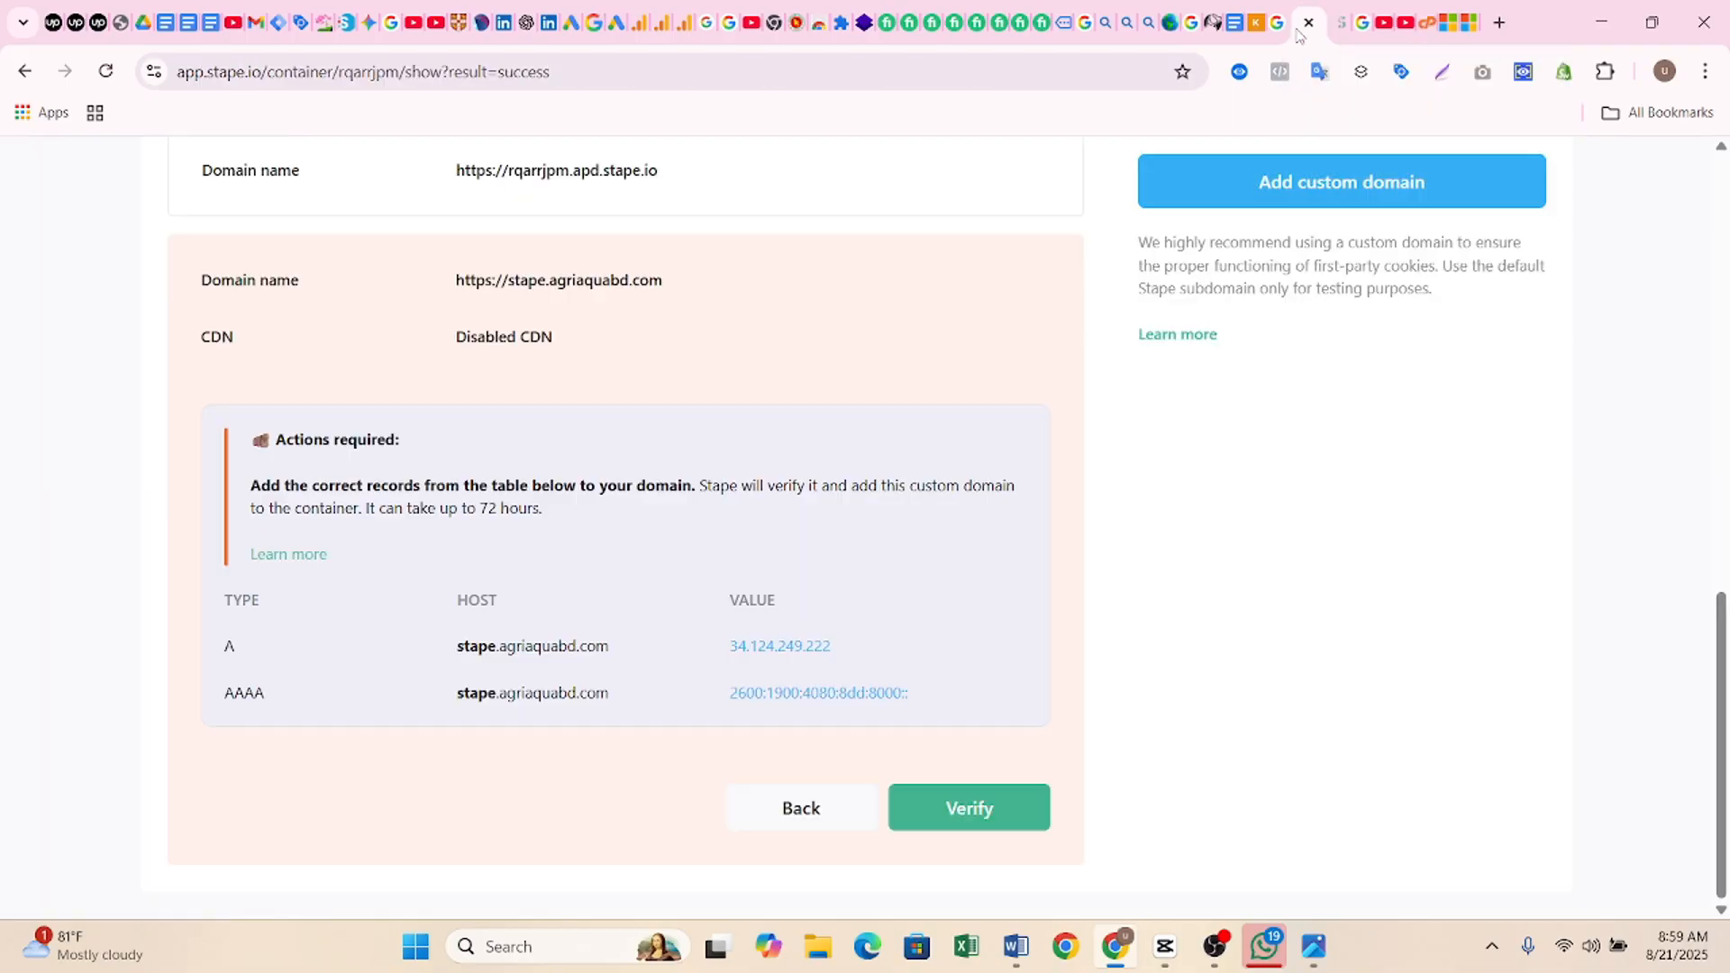
left_click(1298, 23)
left_click(967, 813)
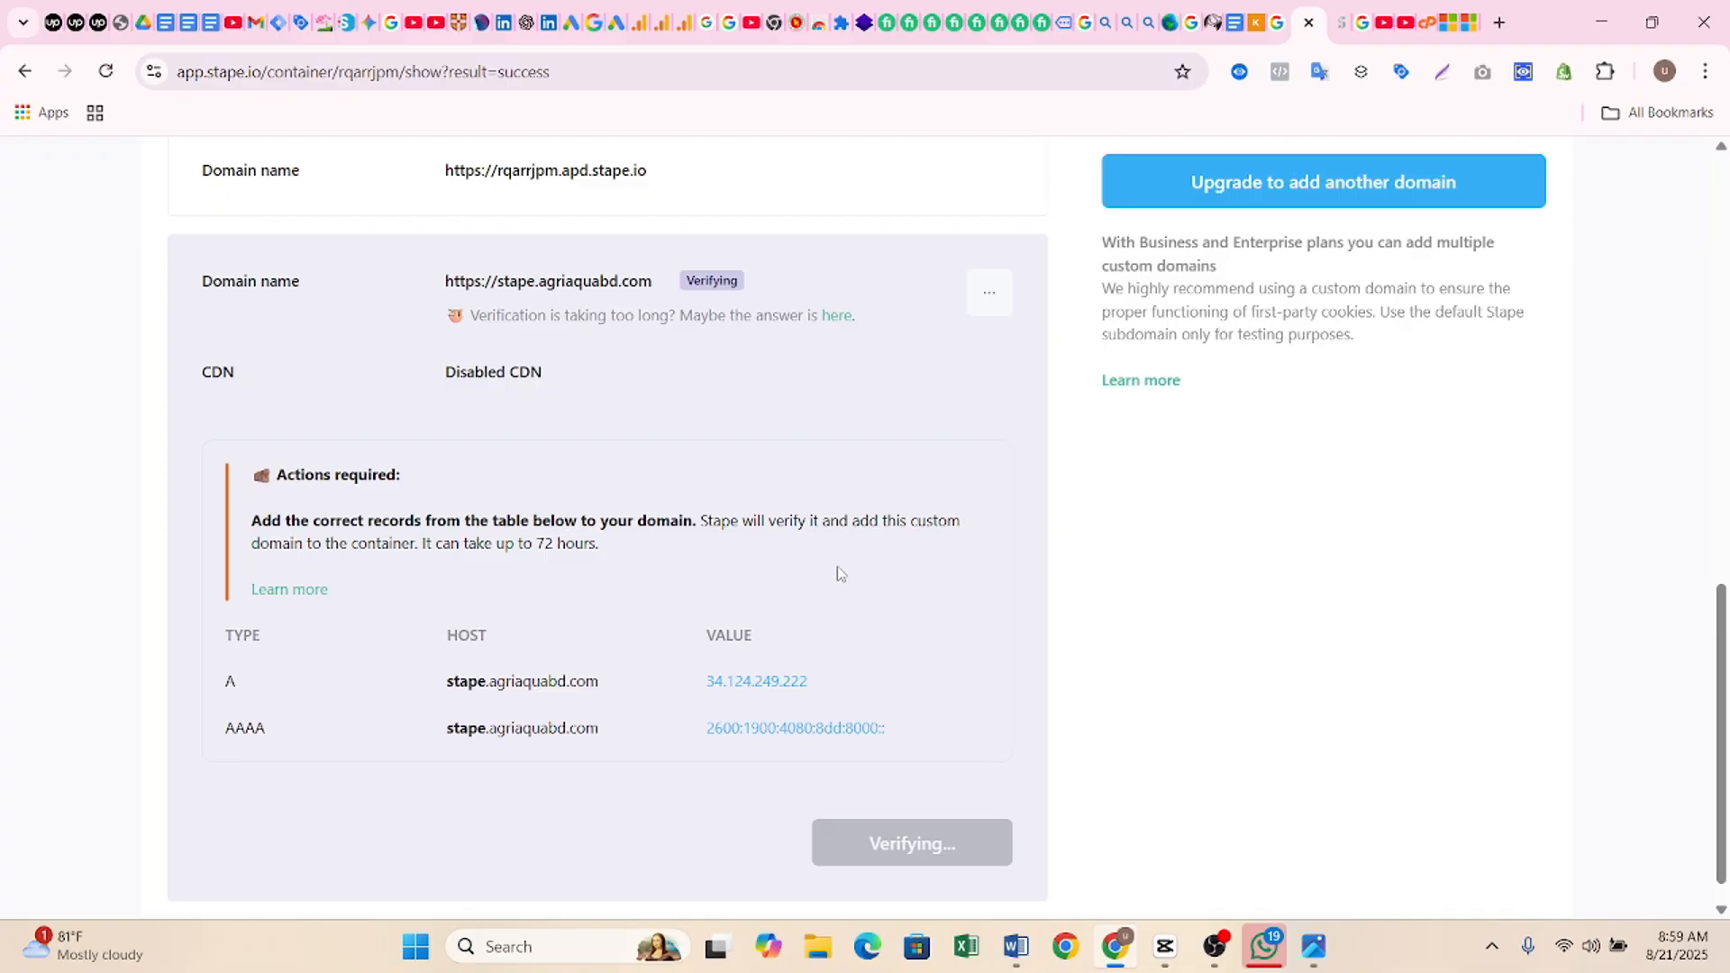
- Examine the custom domain's verification status, the stated waiting time and the container details in Stape
scroll(851, 572, "up", 2)
scroll(850, 572, "down", 3)
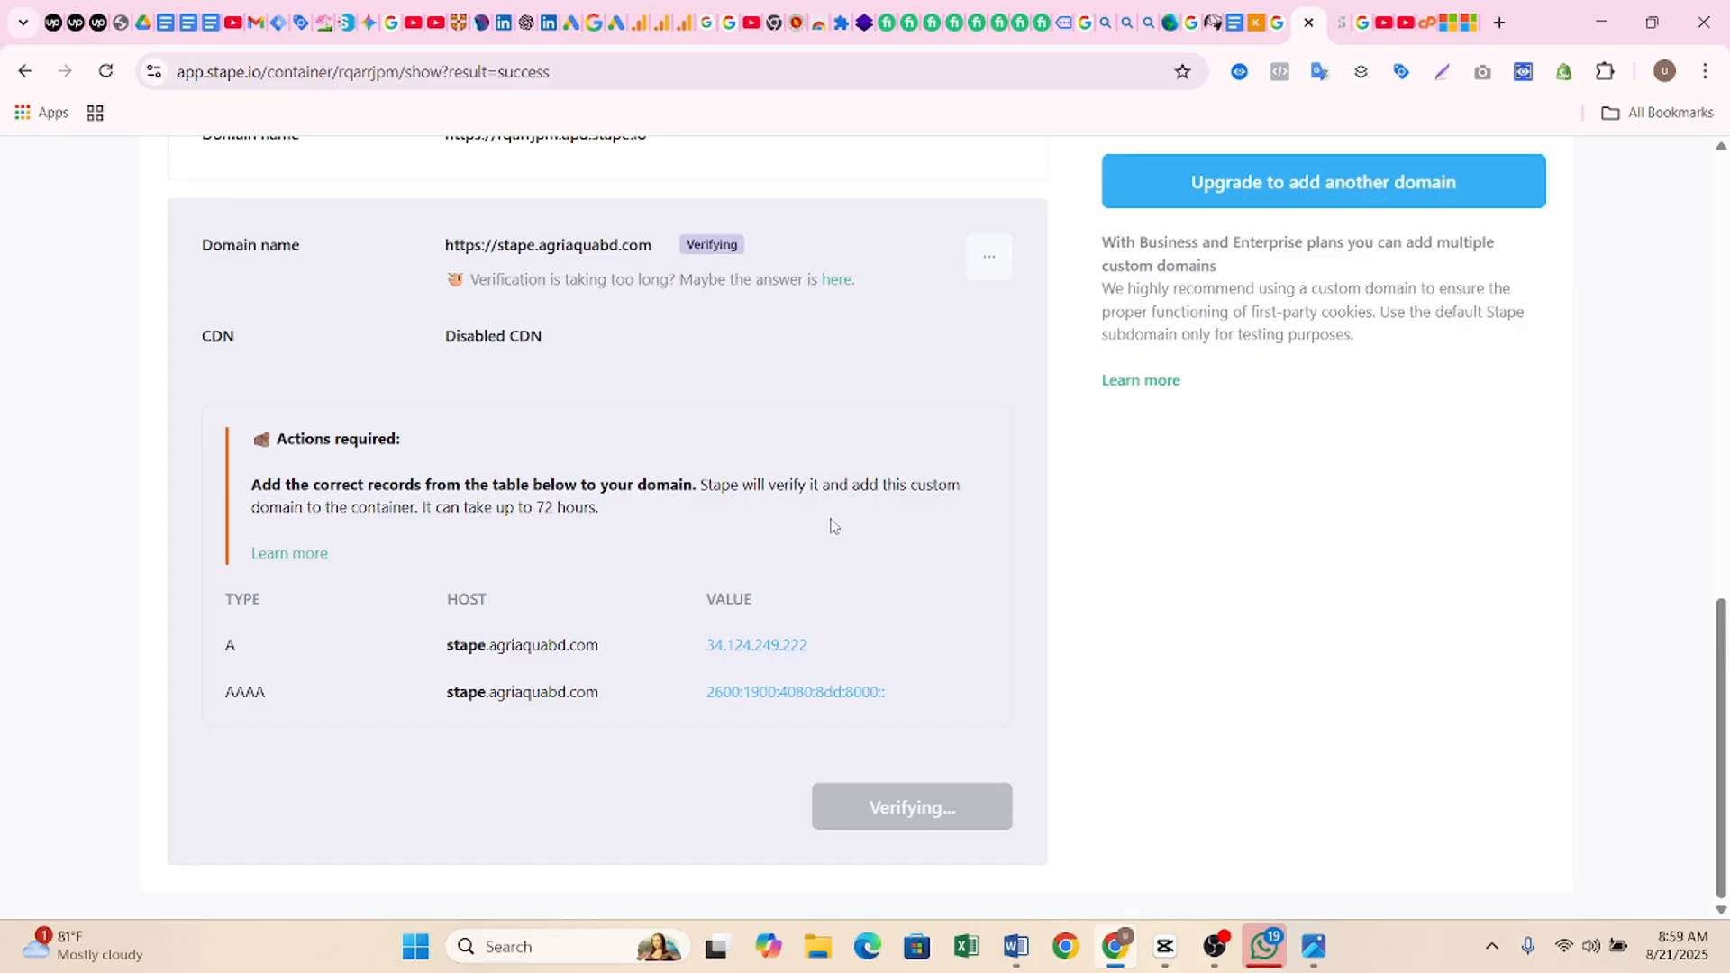
scroll(831, 526, "up", 2)
scroll(831, 526, "down", 2)
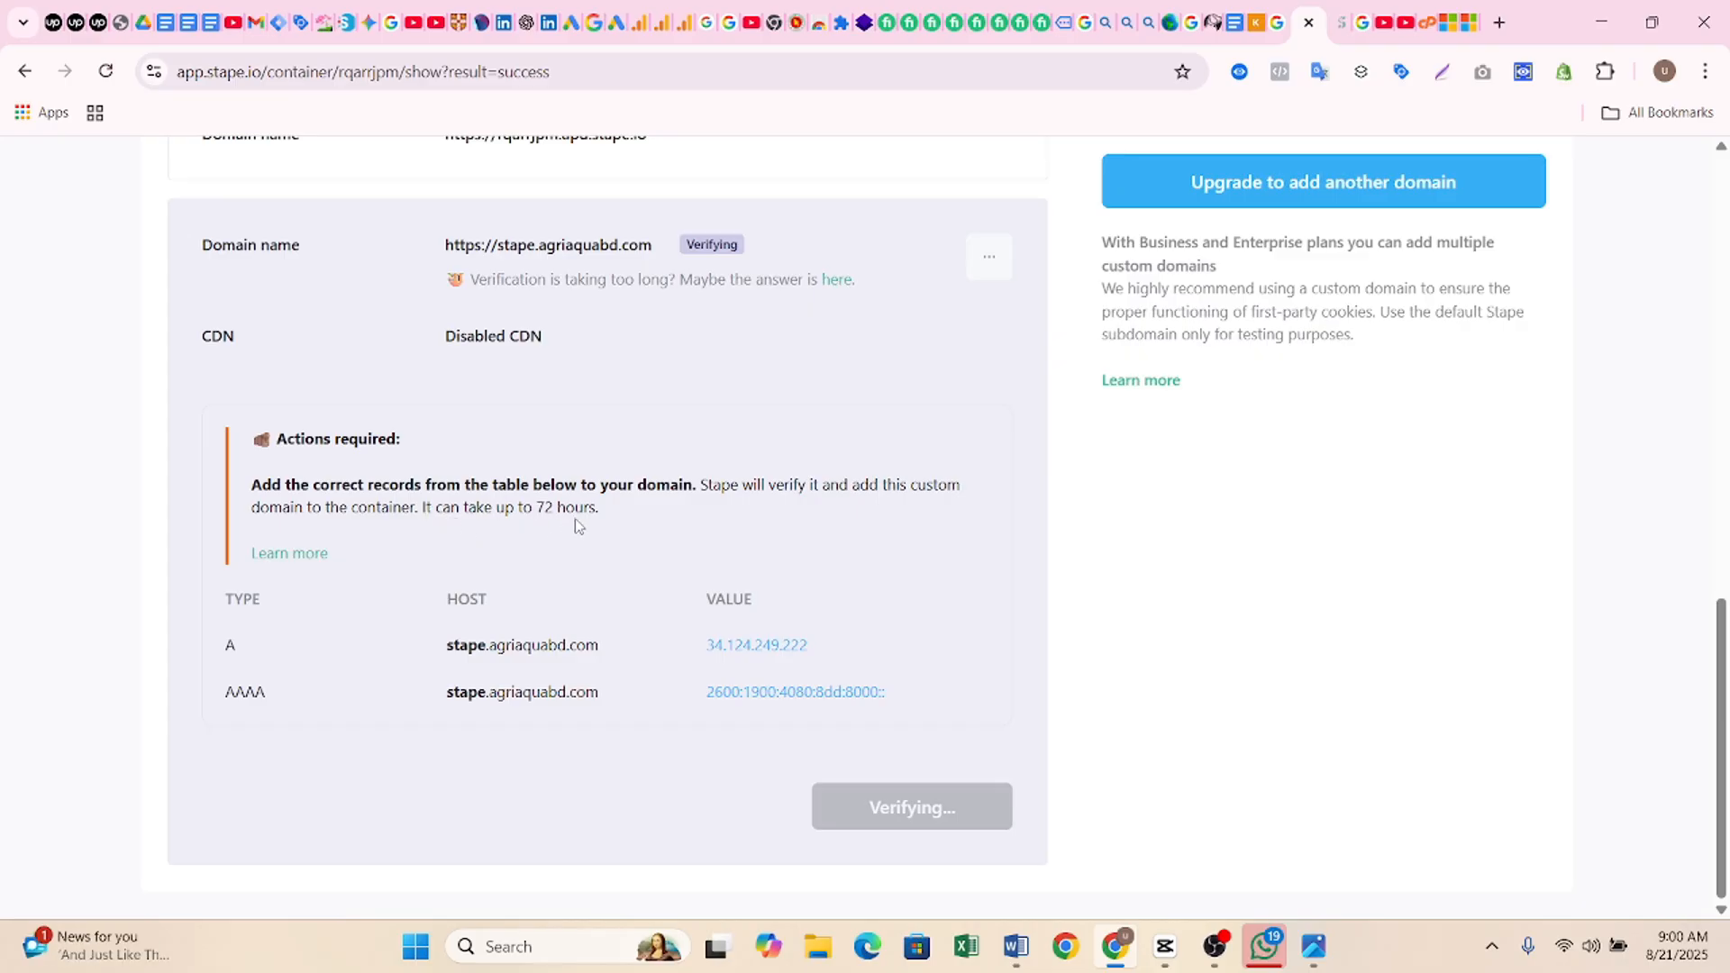
left_click_drag(537, 510, 614, 516)
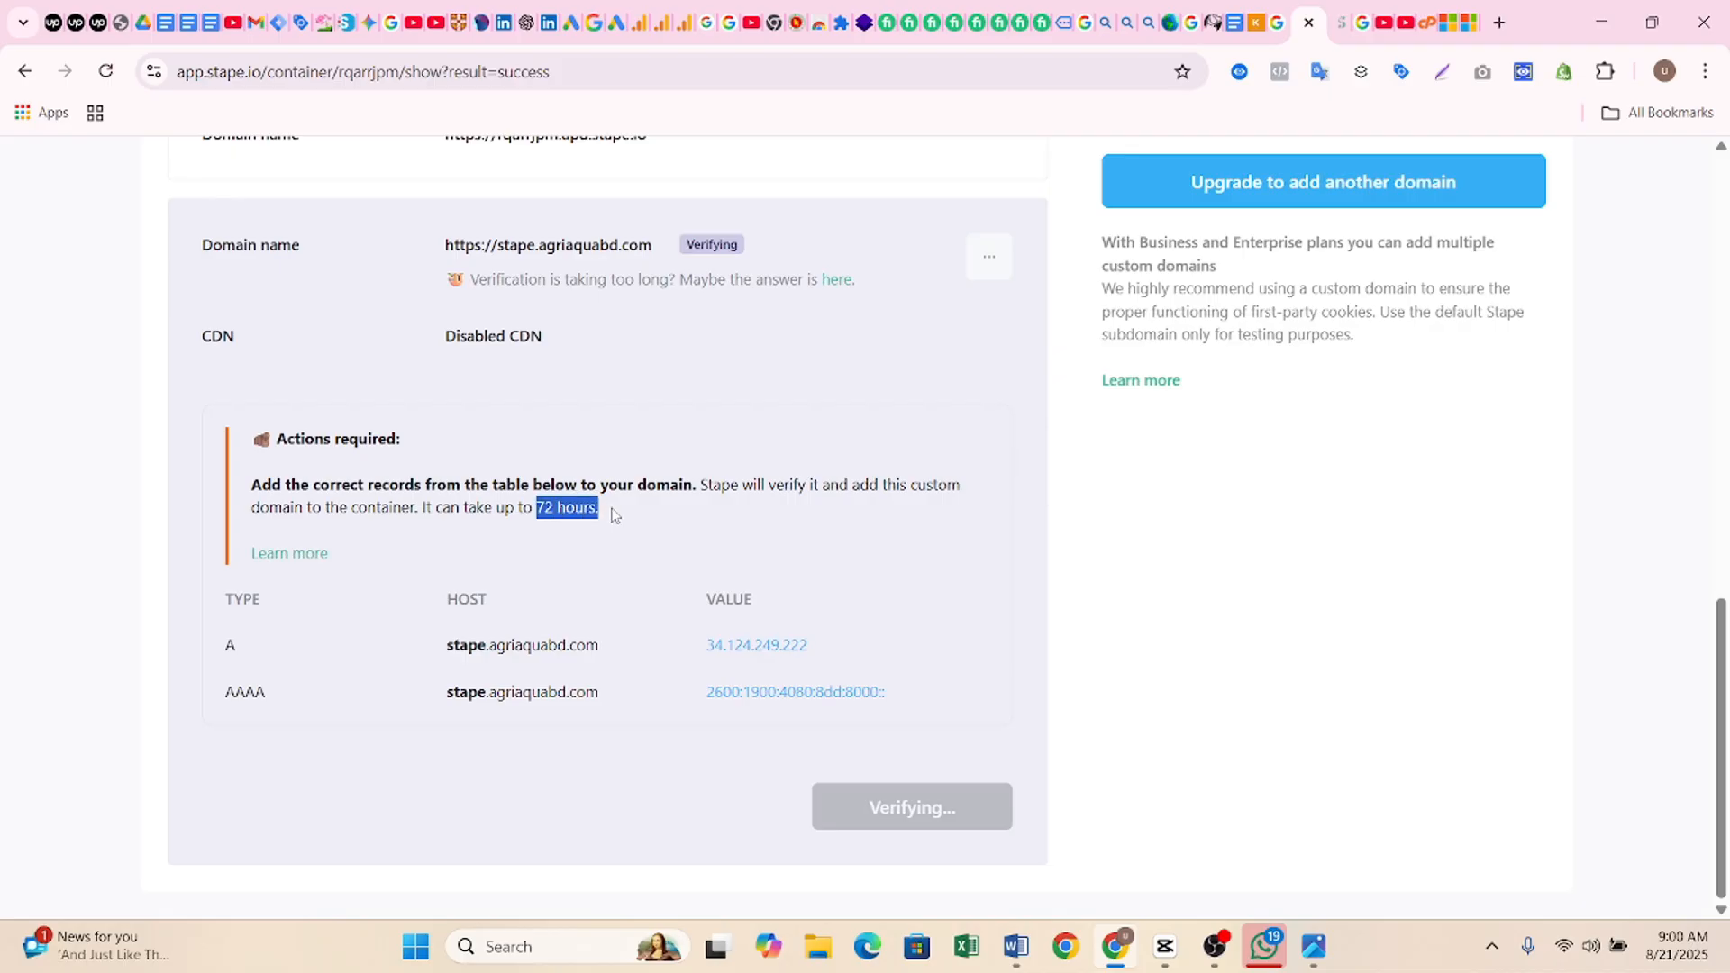
left_click(566, 507)
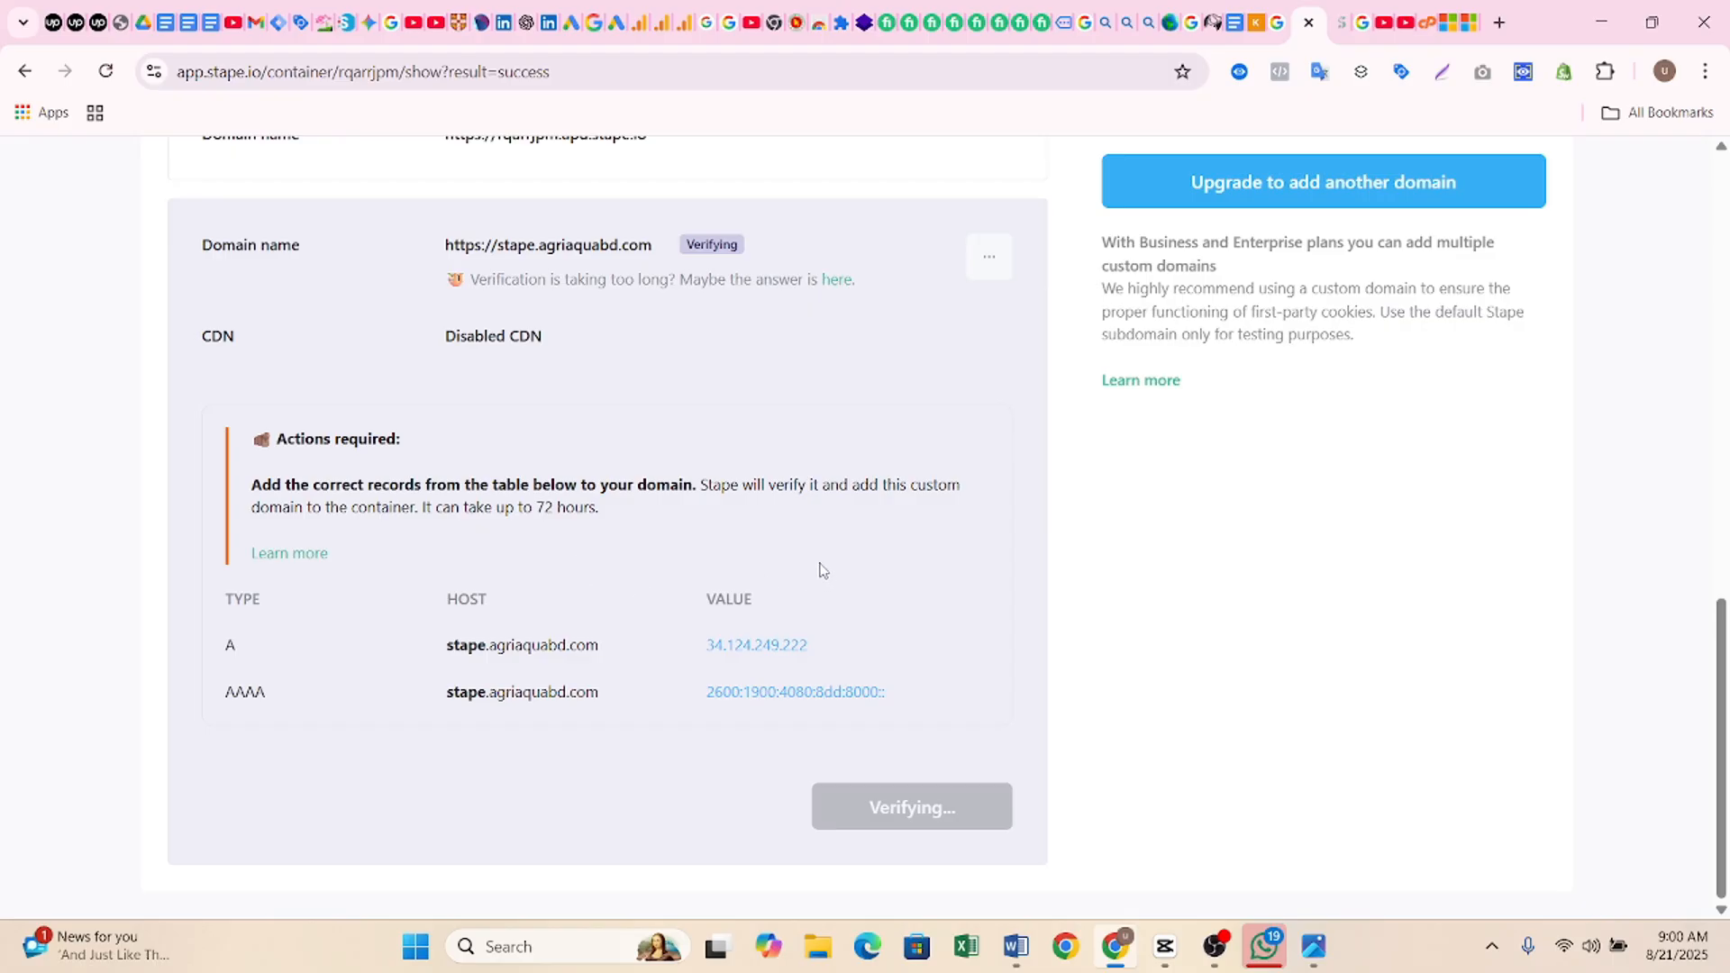
scroll(820, 570, "up", 1)
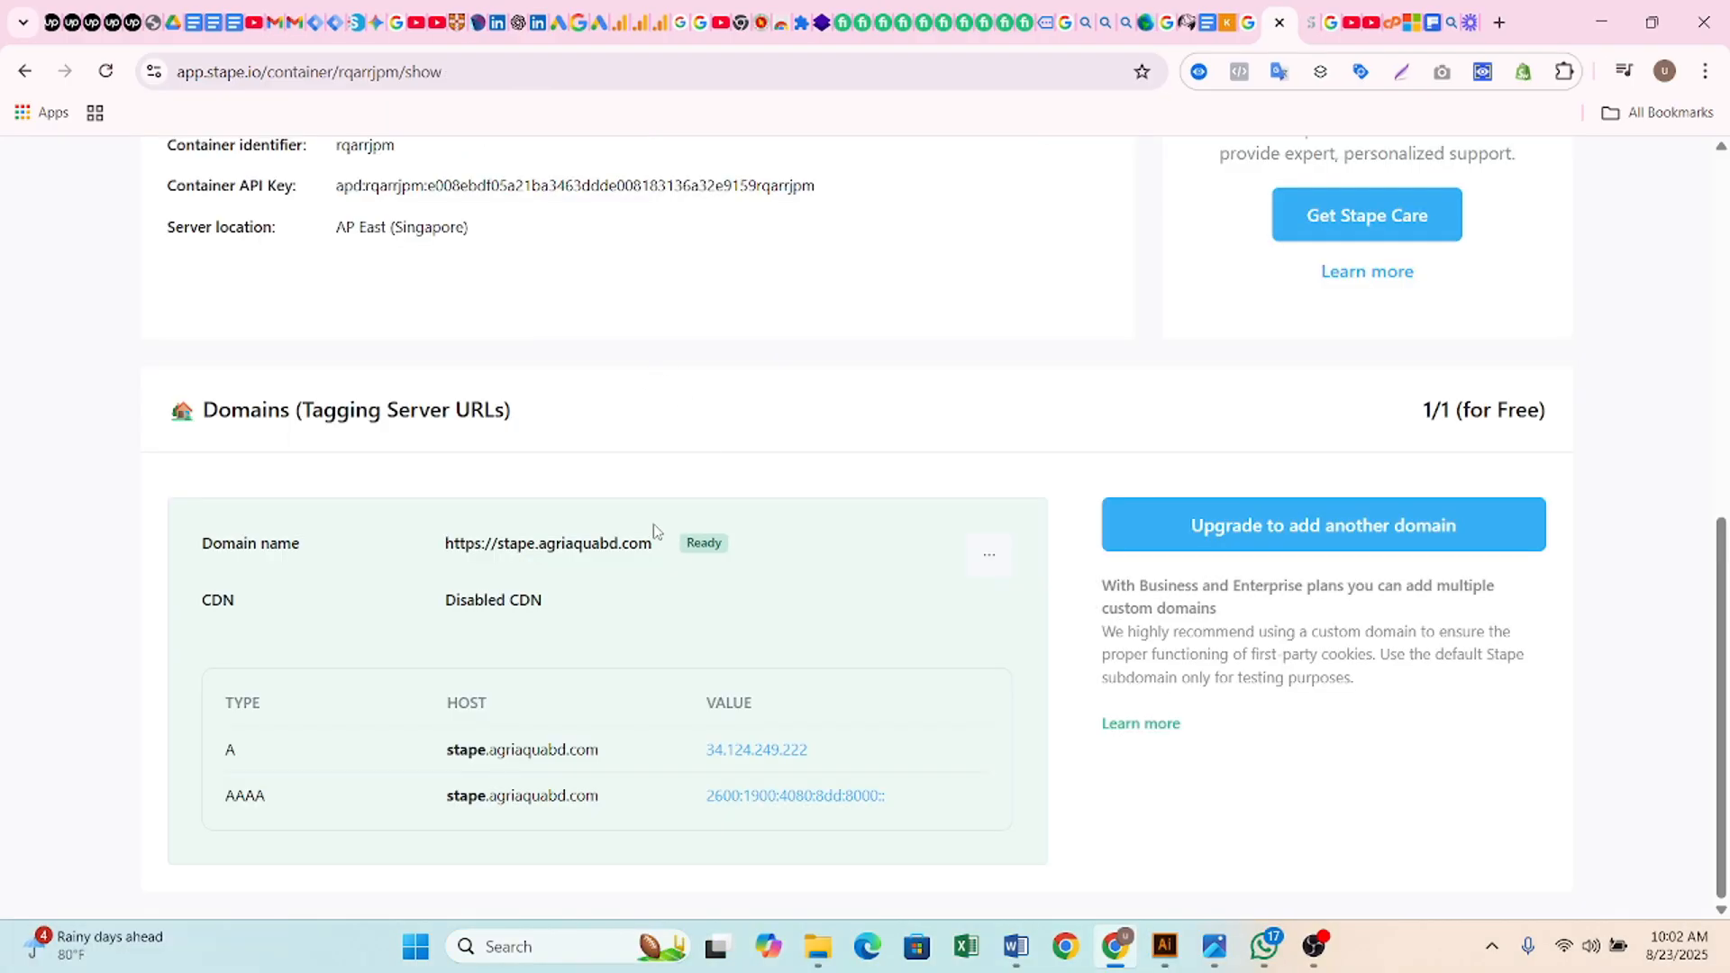
left_click_drag(684, 542, 752, 552)
left_click(721, 485)
scroll(600, 608, "up", 3)
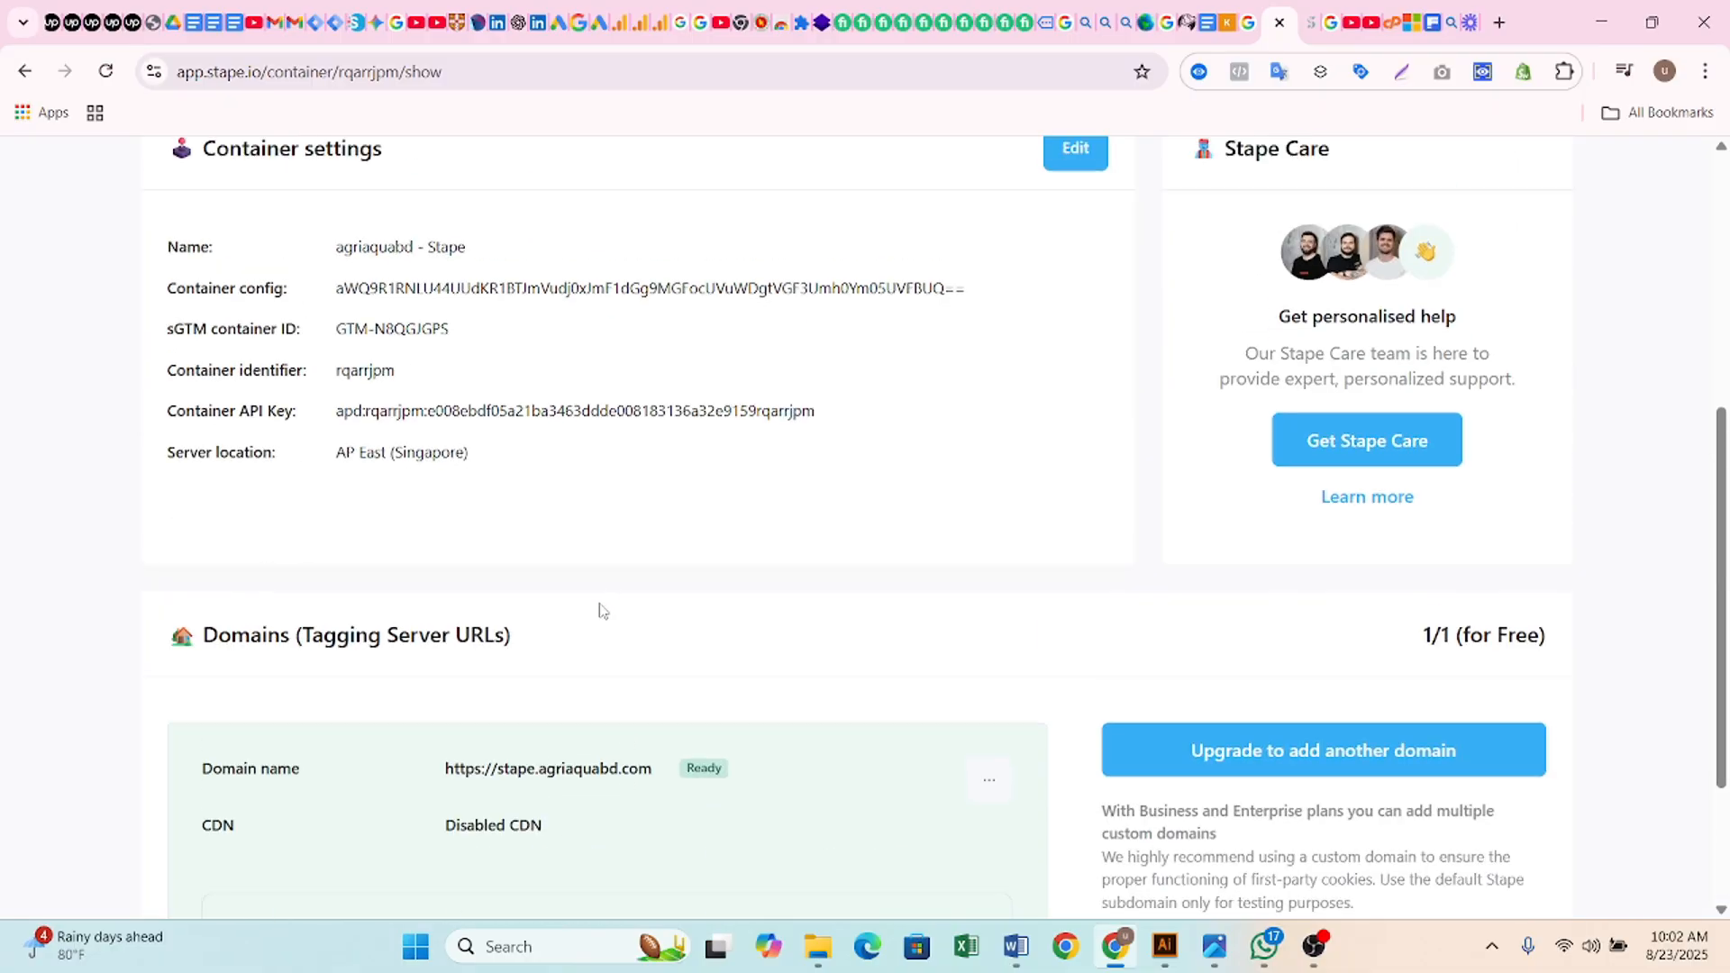
scroll(600, 603, "down", 3)
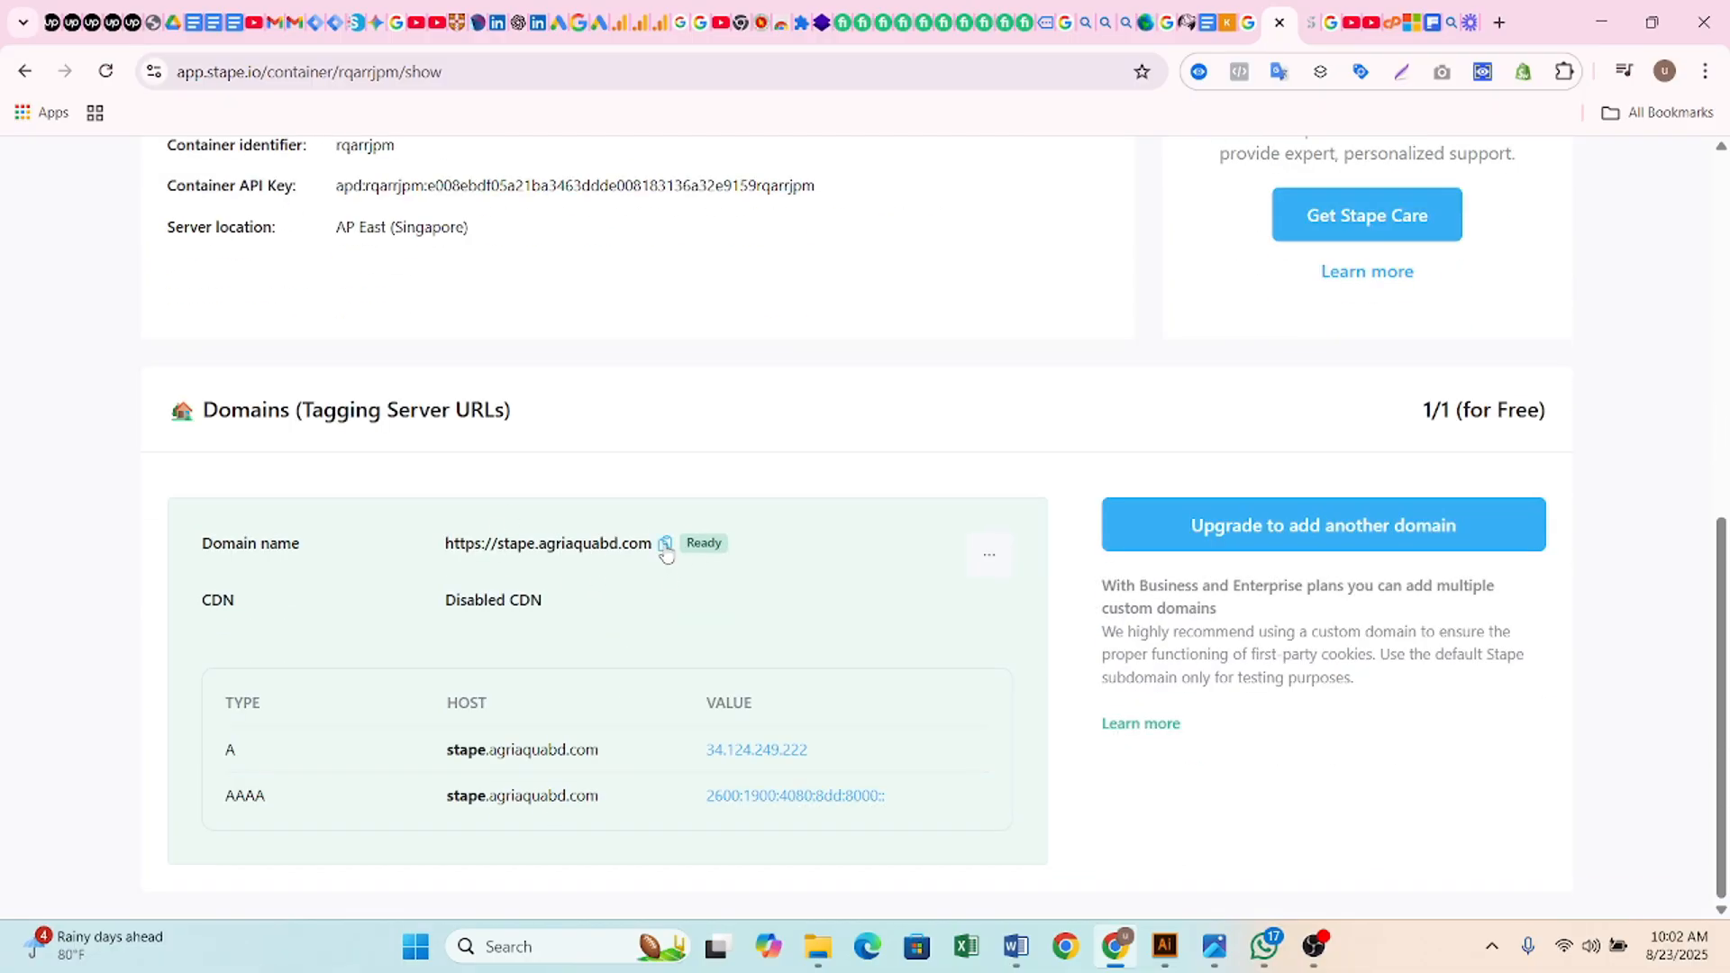
- Copy the custom domain URL from Stape and open the container settings of agriaquabd - Server Side in Google Tag Manager
left_click(666, 545)
left_click(315, 23)
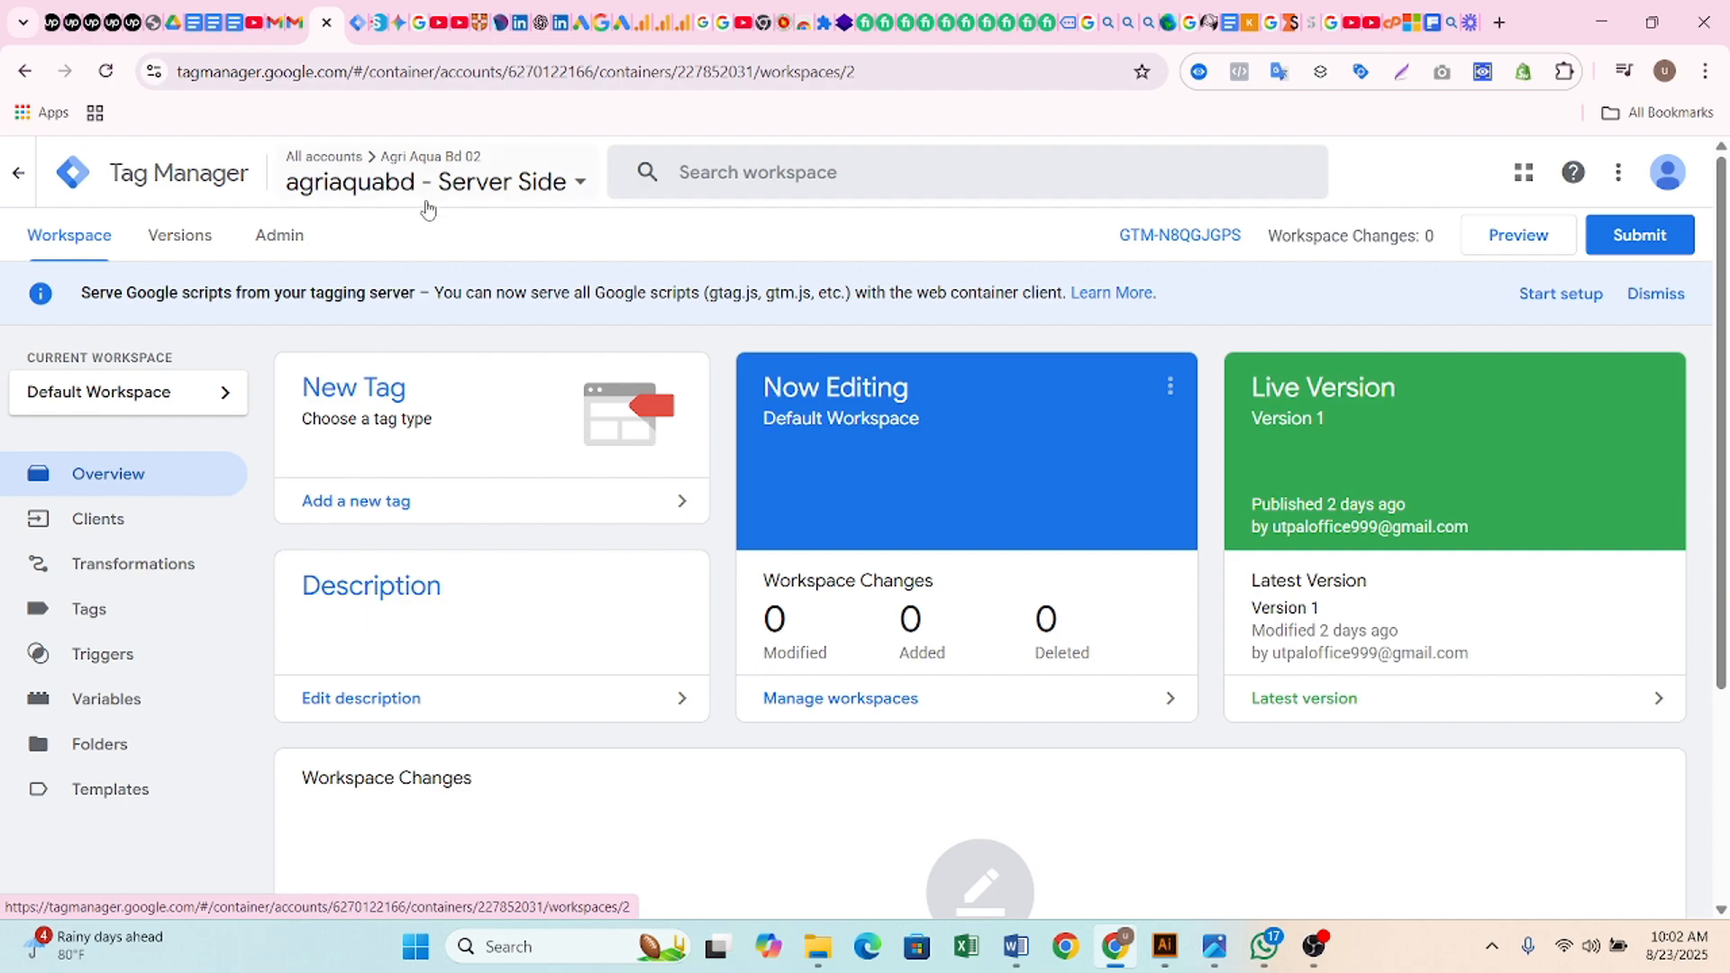
left_click(275, 241)
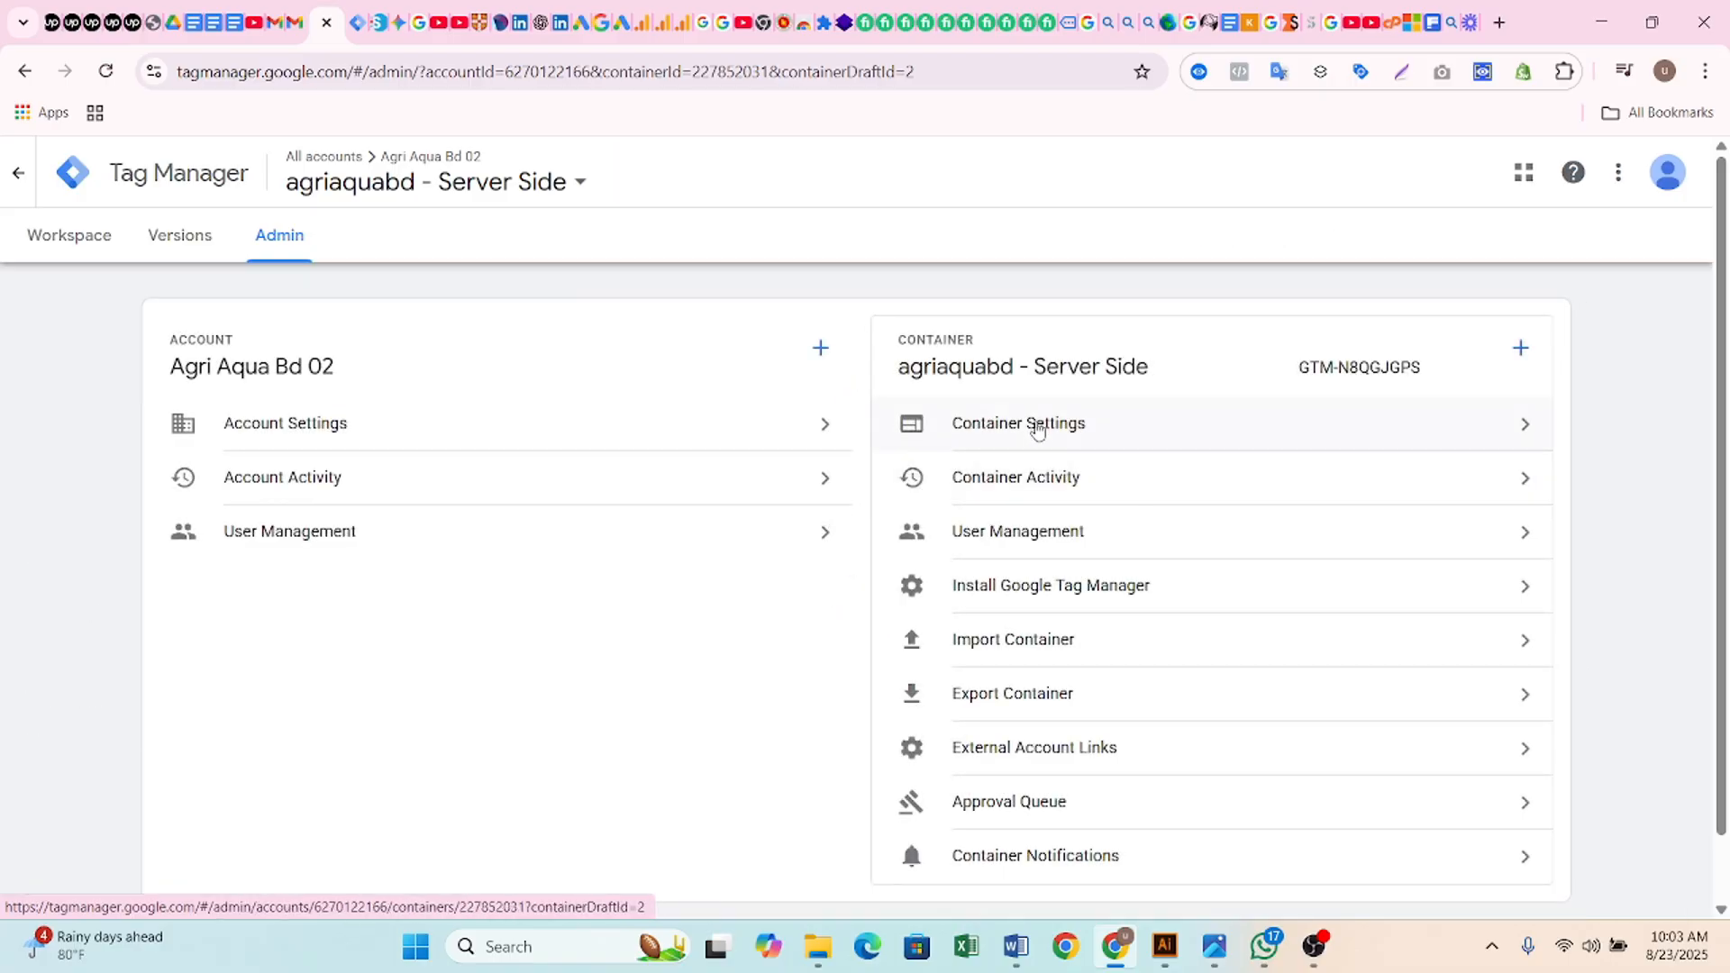
left_click(1027, 424)
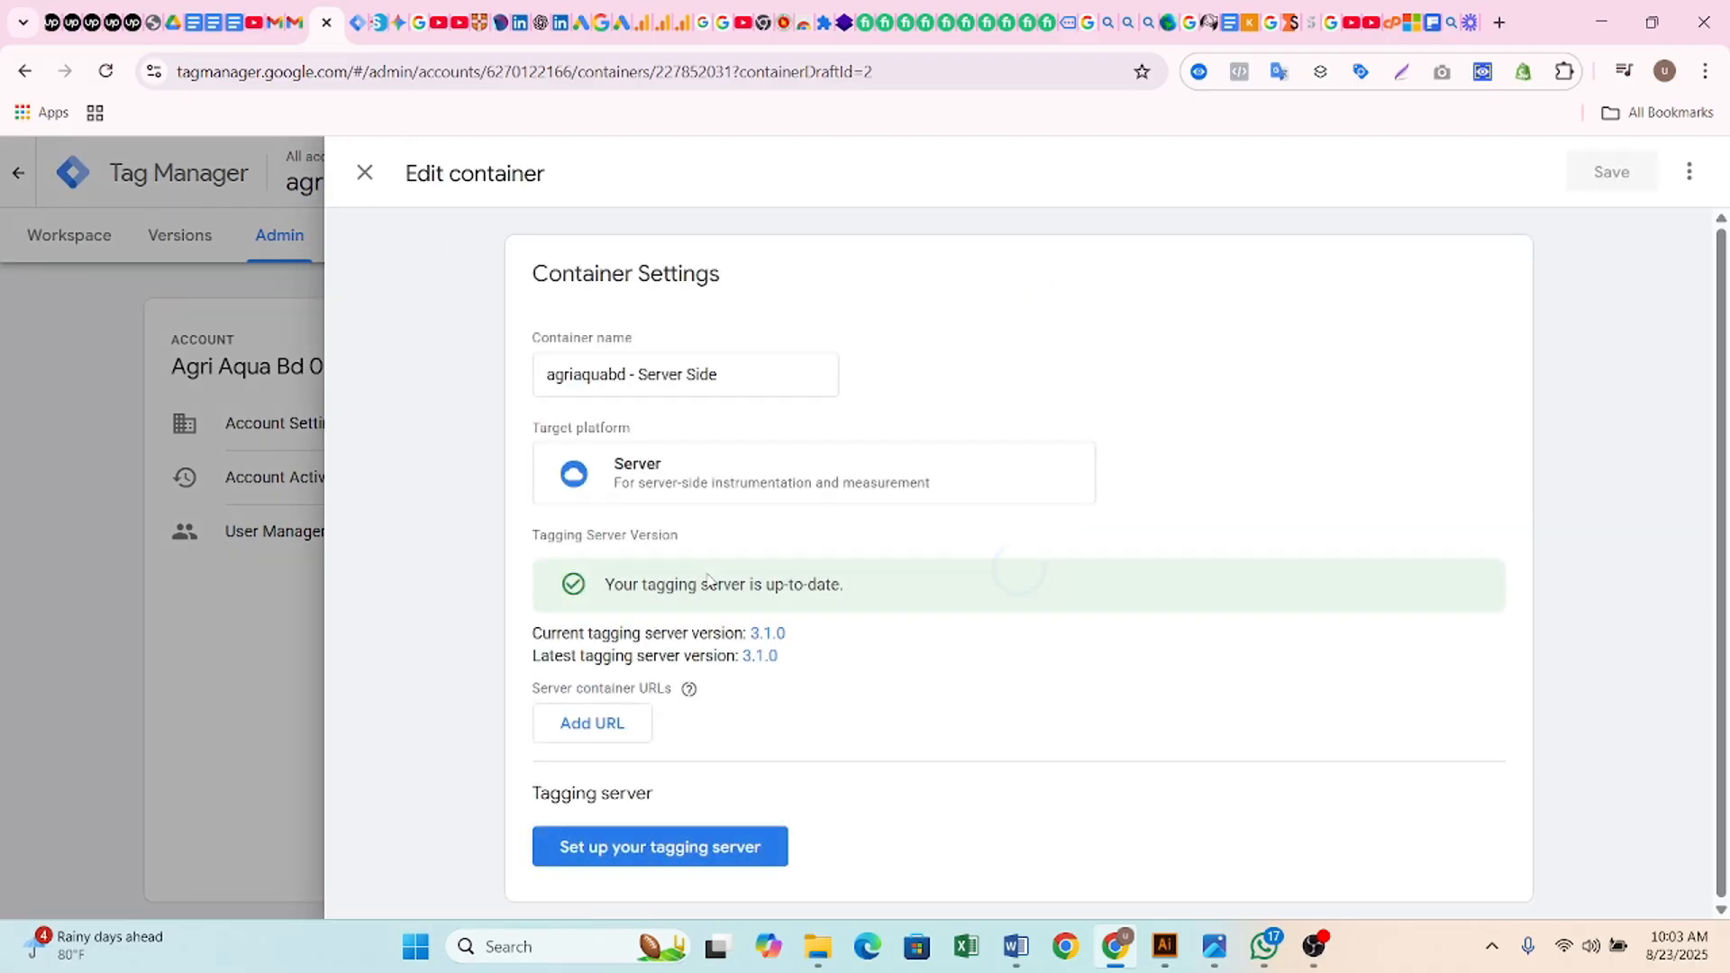
left_click(599, 728)
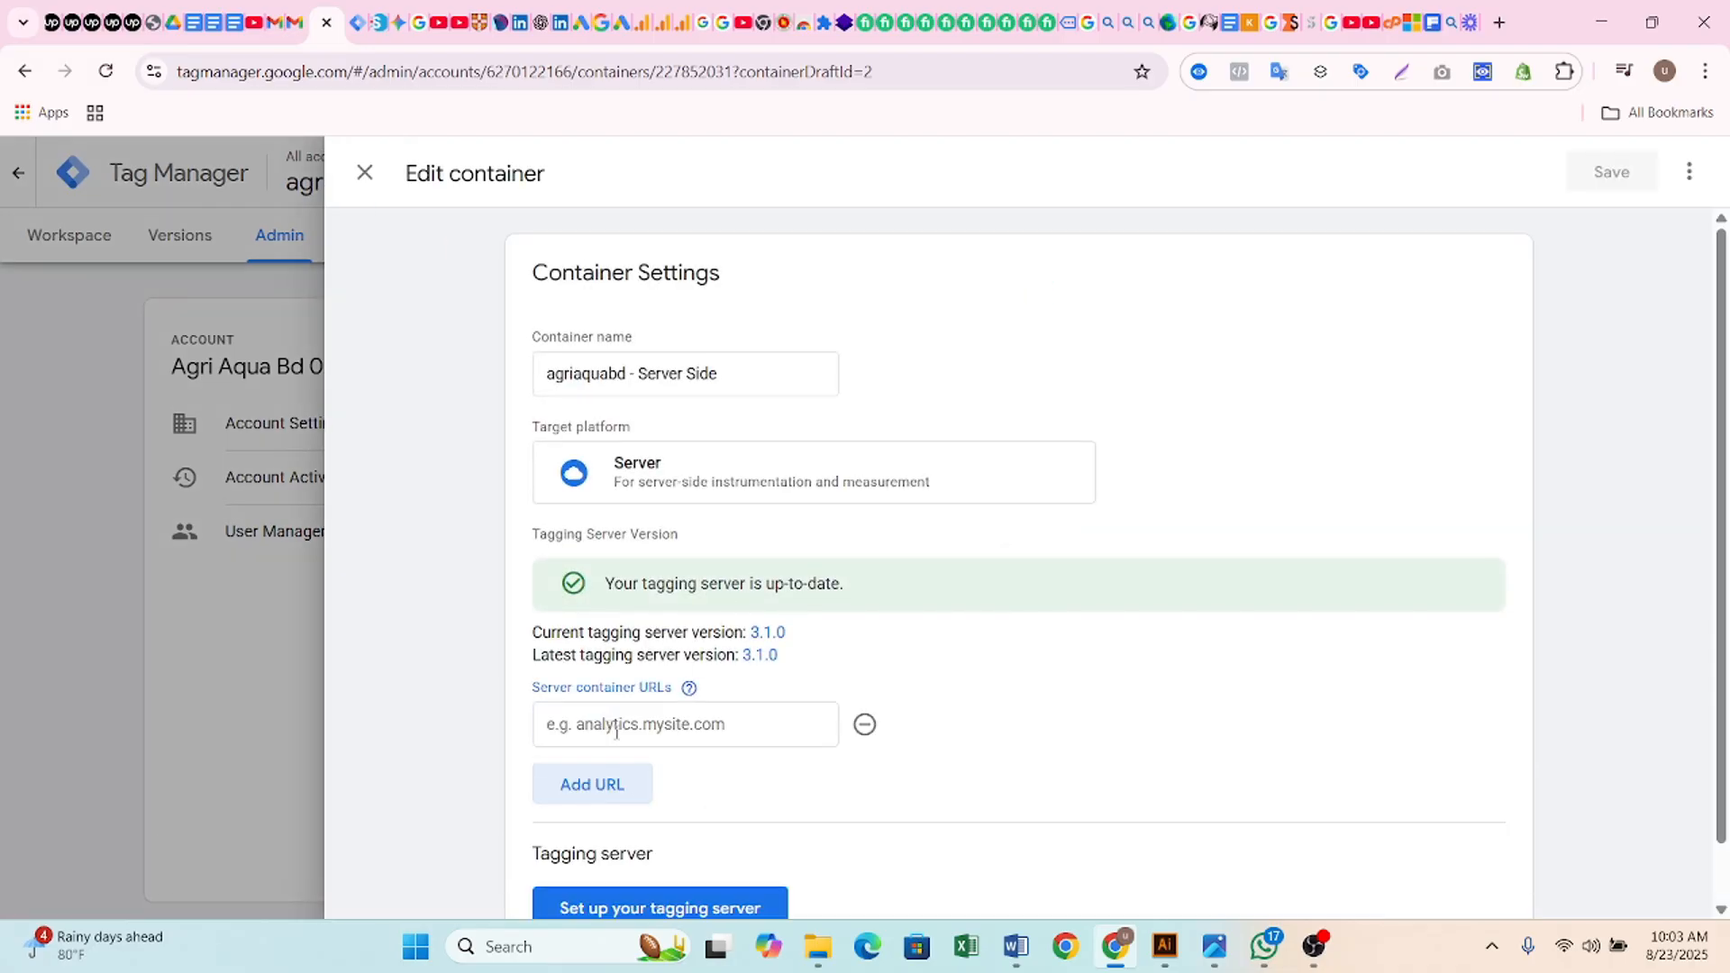
left_click(660, 732)
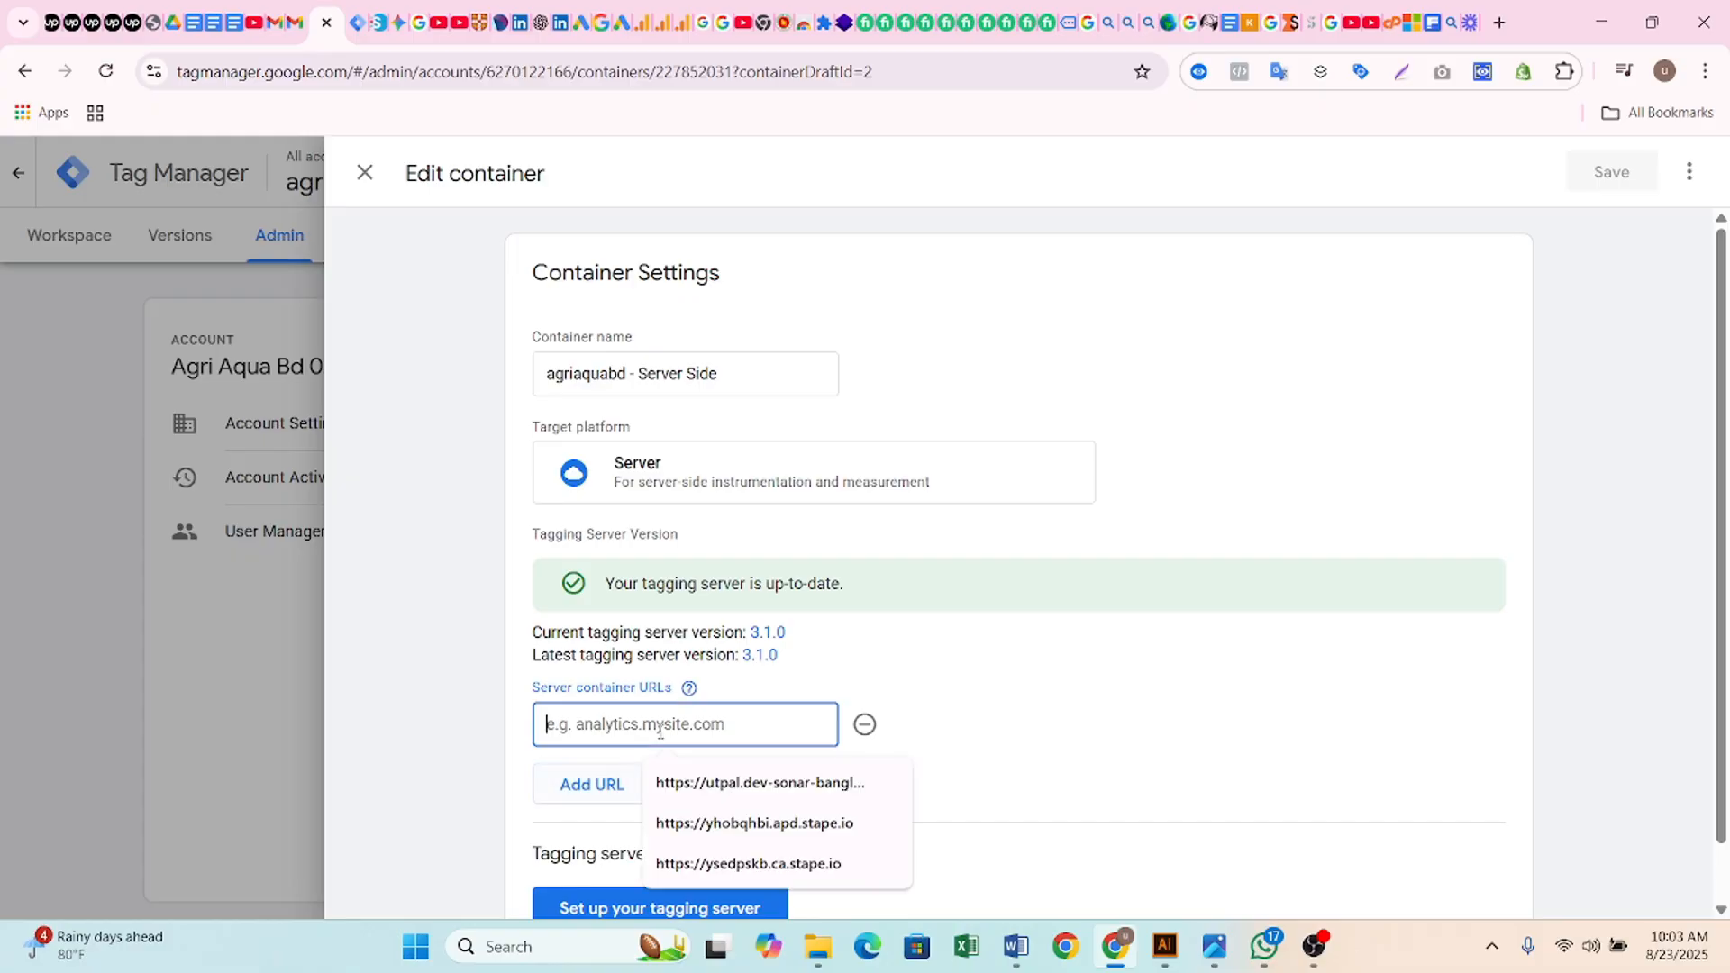
key("ctrl+v")
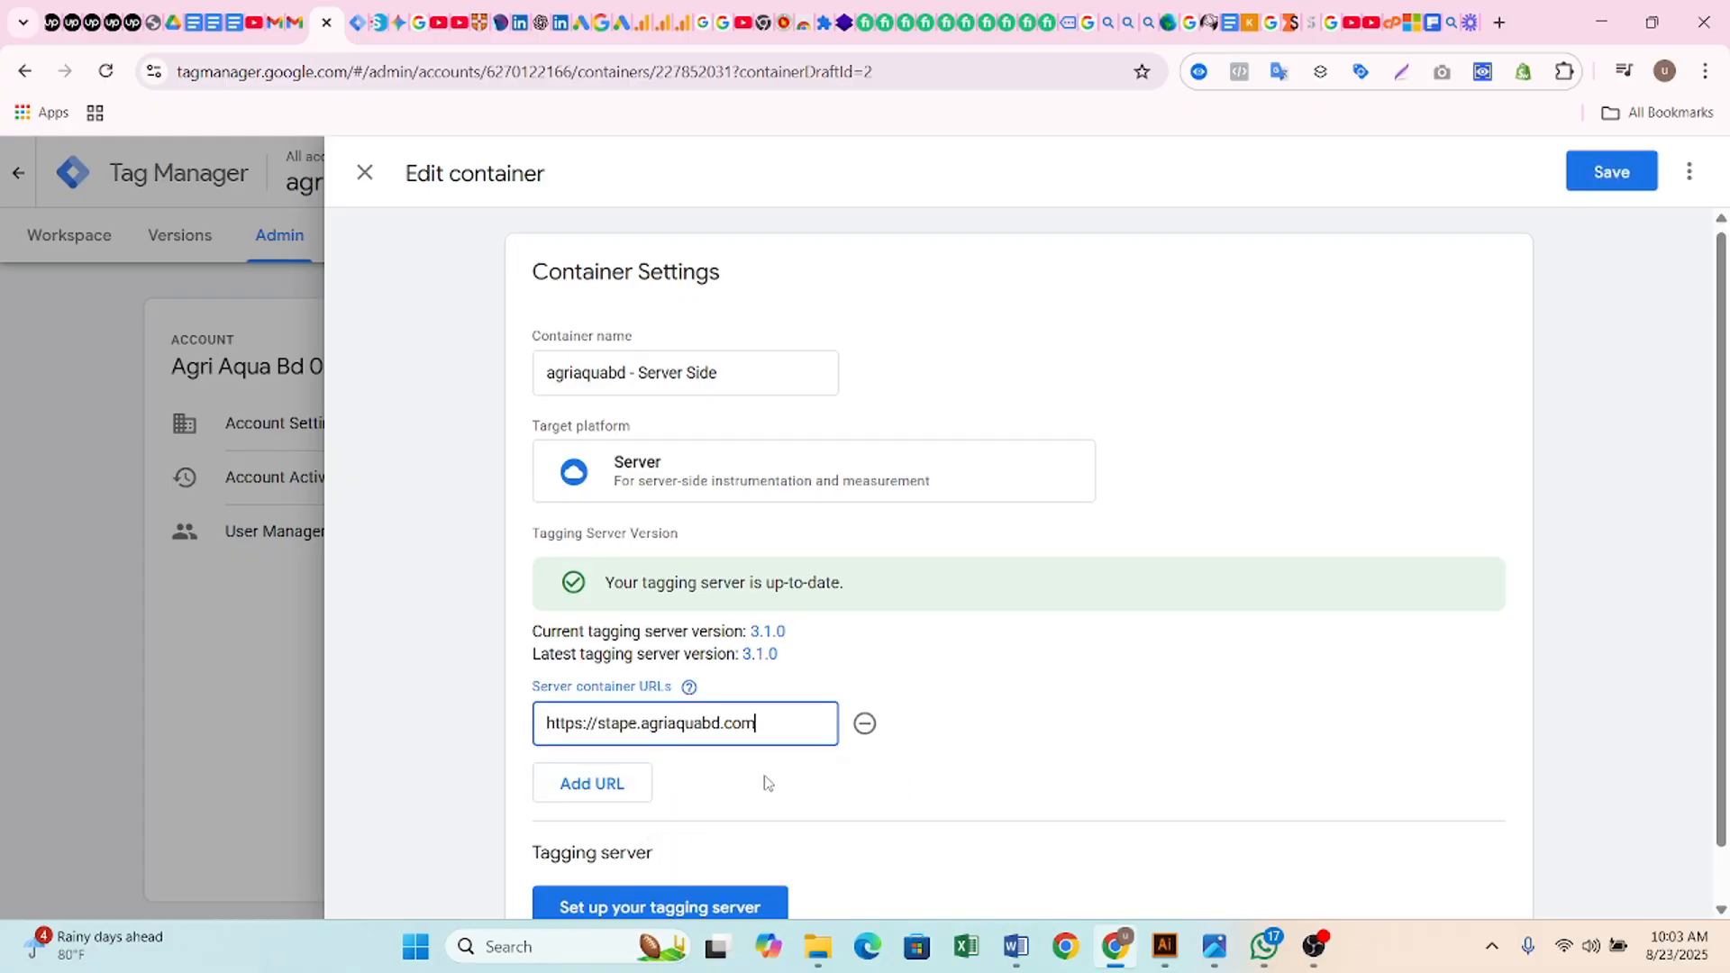
scroll(748, 801, "down", 1)
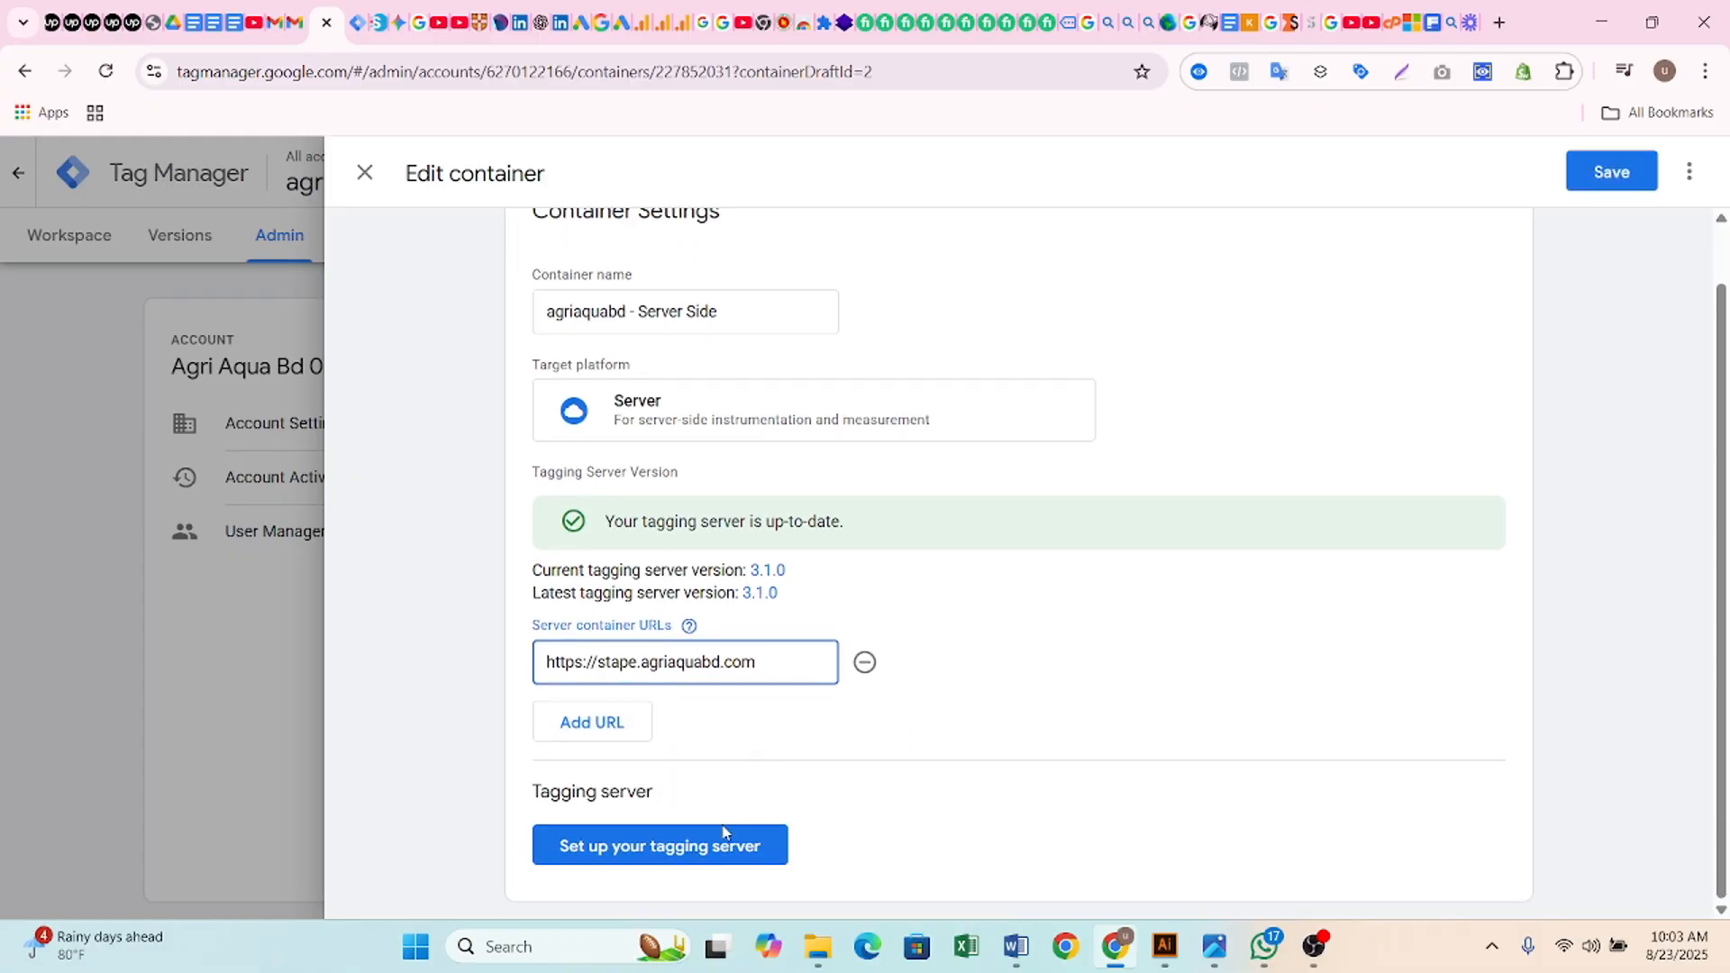
left_click(1608, 173)
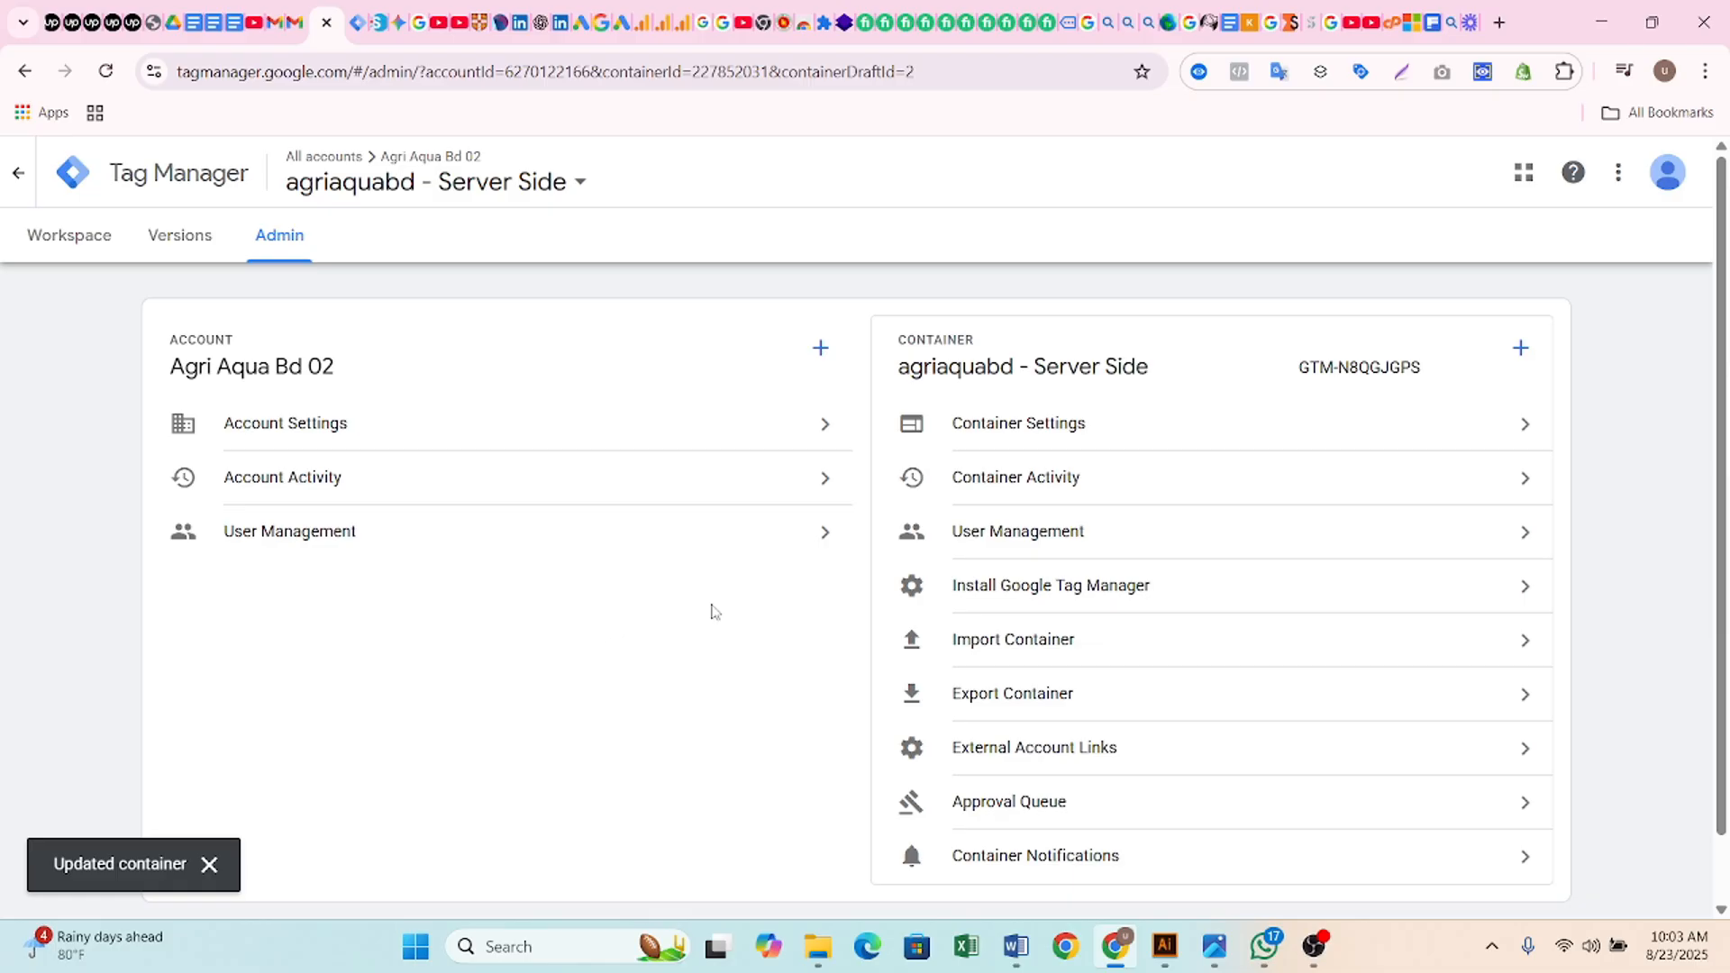
- Reopen the container settings to check the server container URL and tagging server configuration, and return to the workspace overview
left_click(1000, 433)
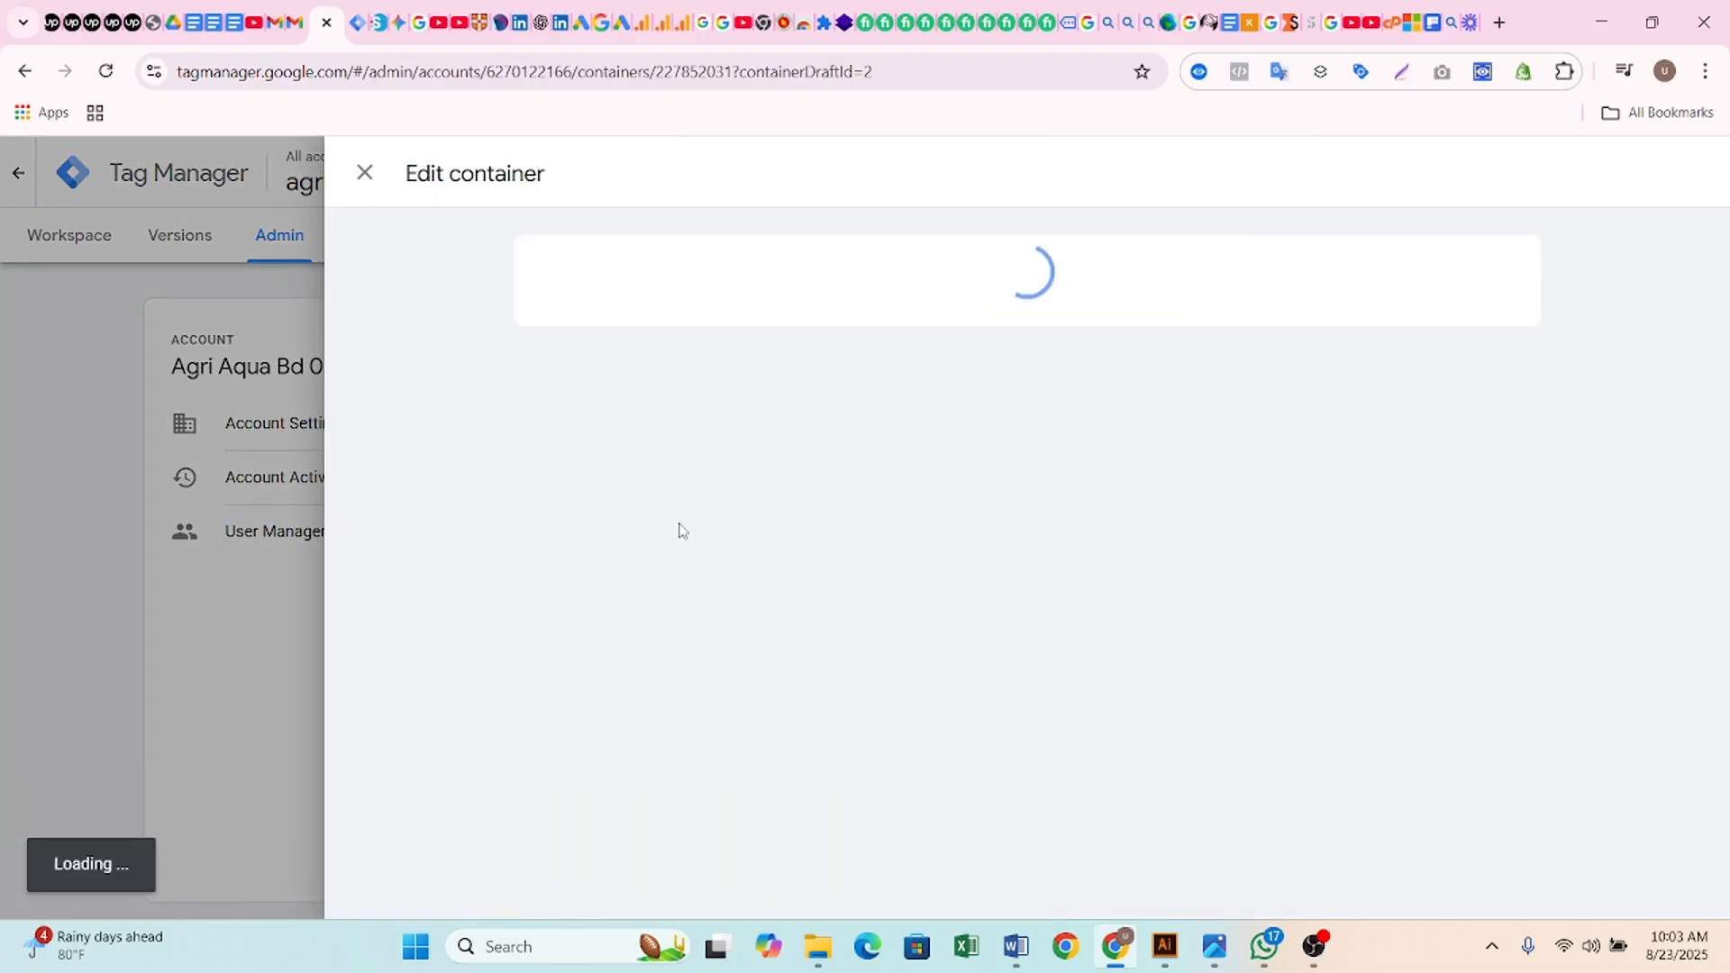
scroll(687, 768, "down", 2)
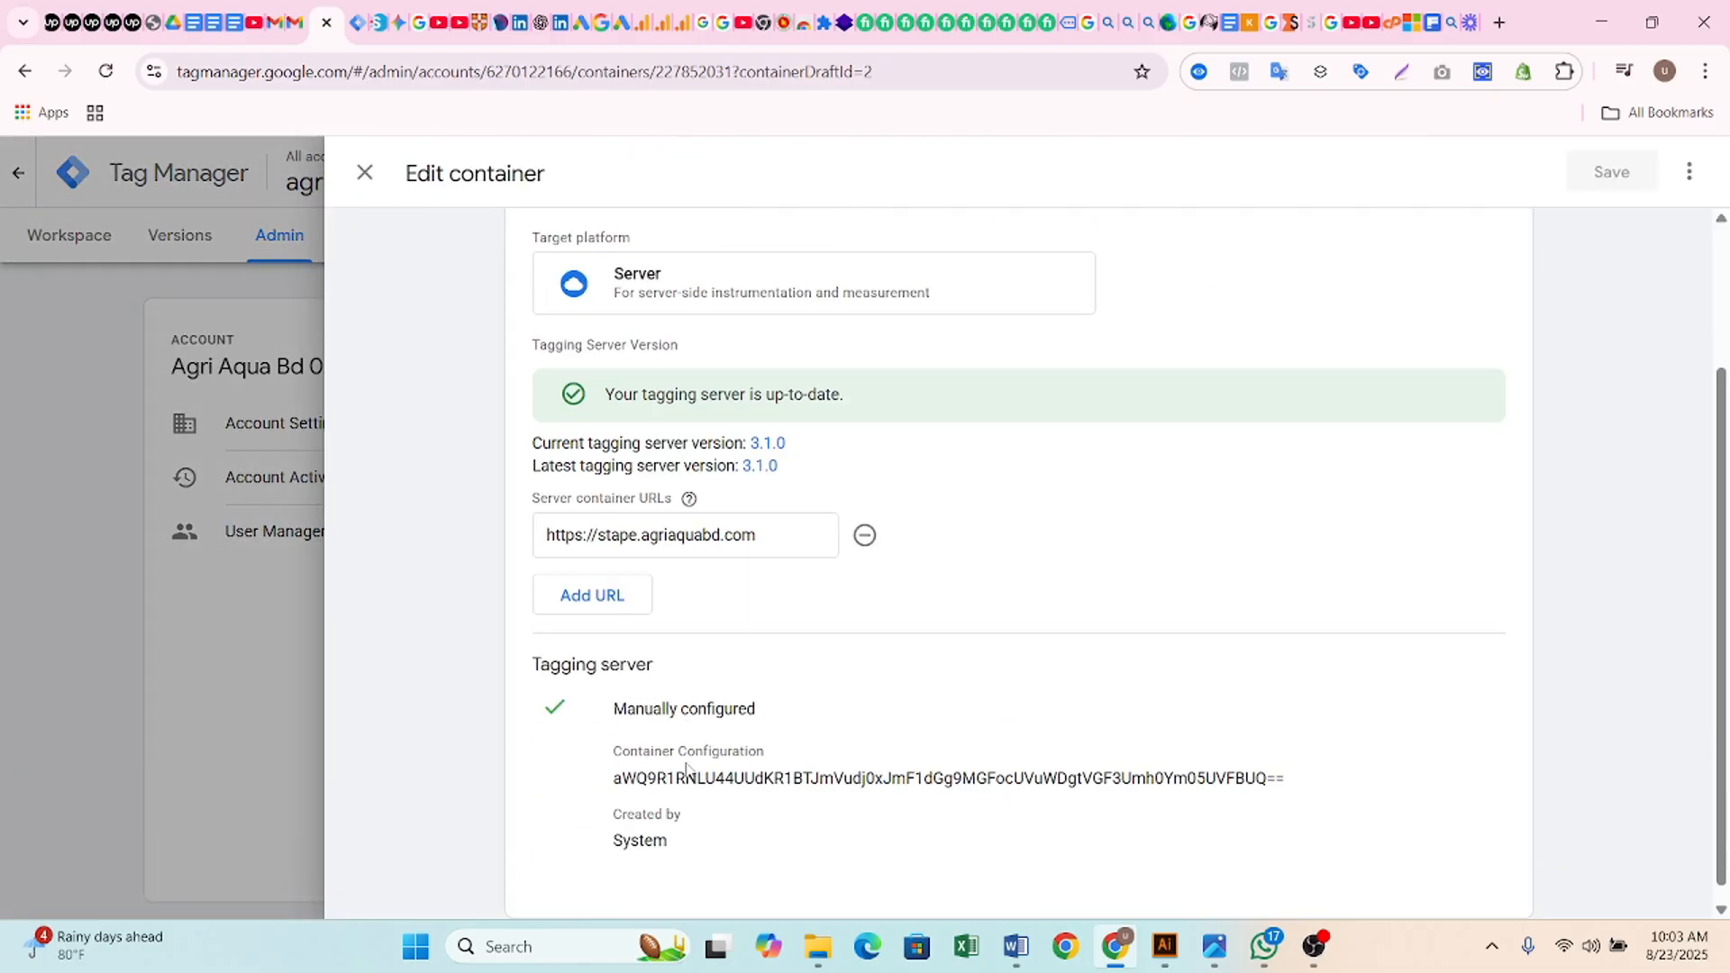
scroll(694, 678, "up", 2)
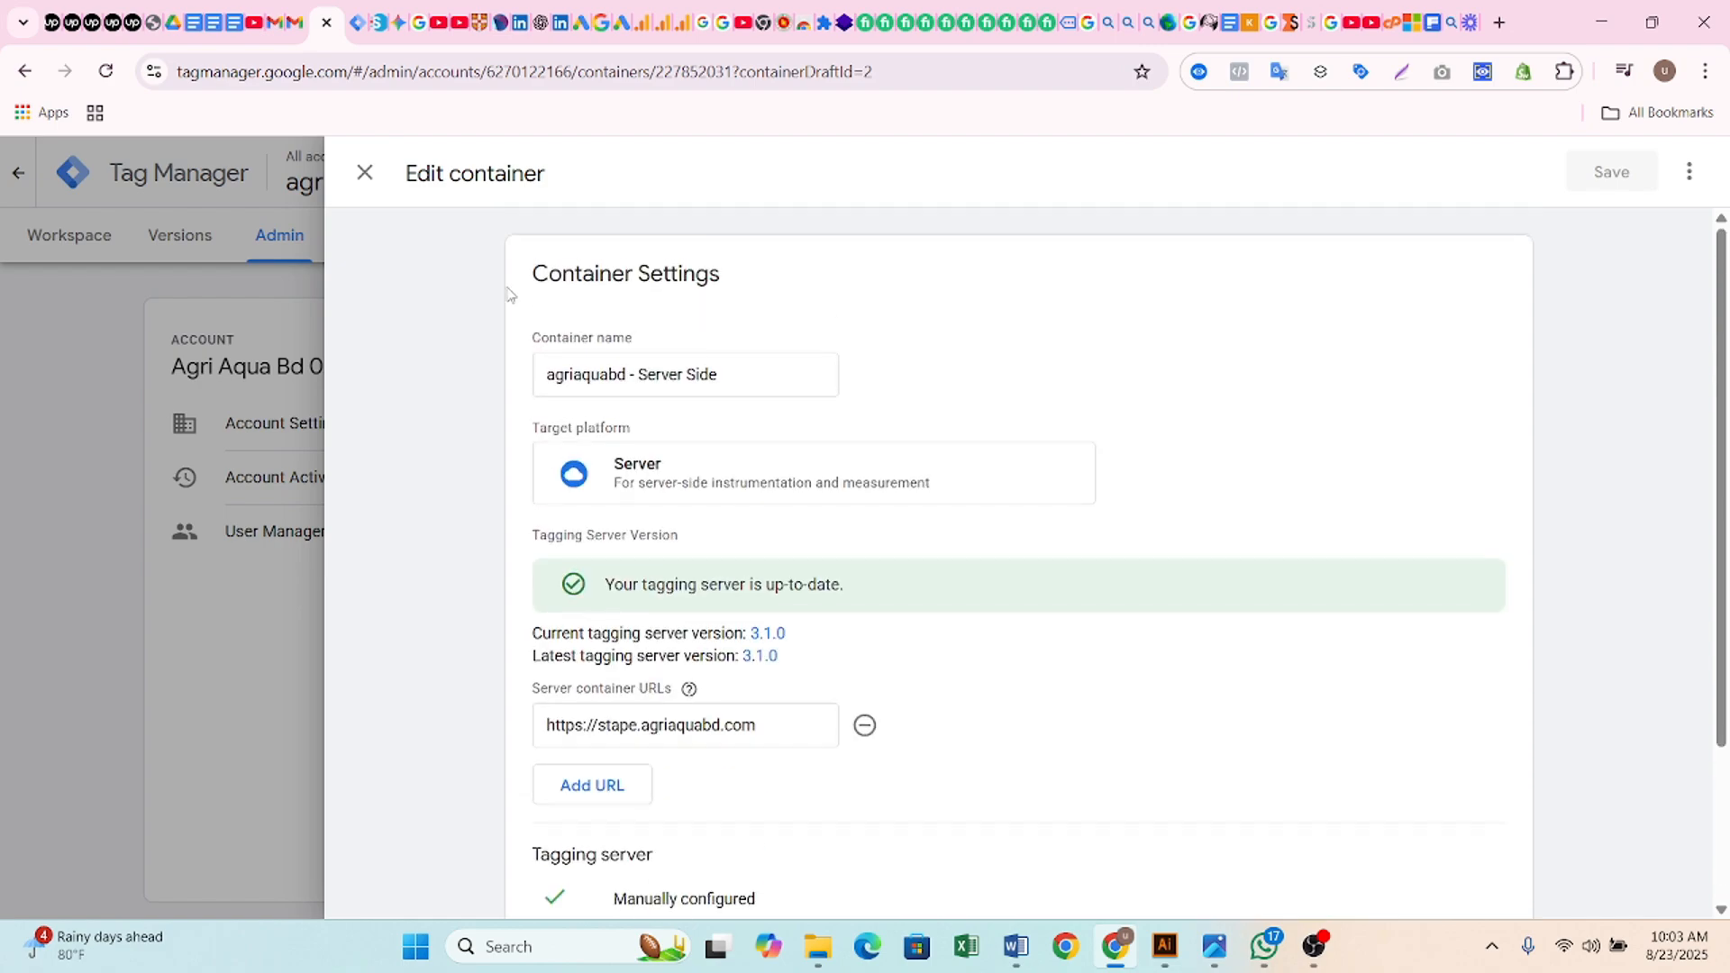
left_click(366, 174)
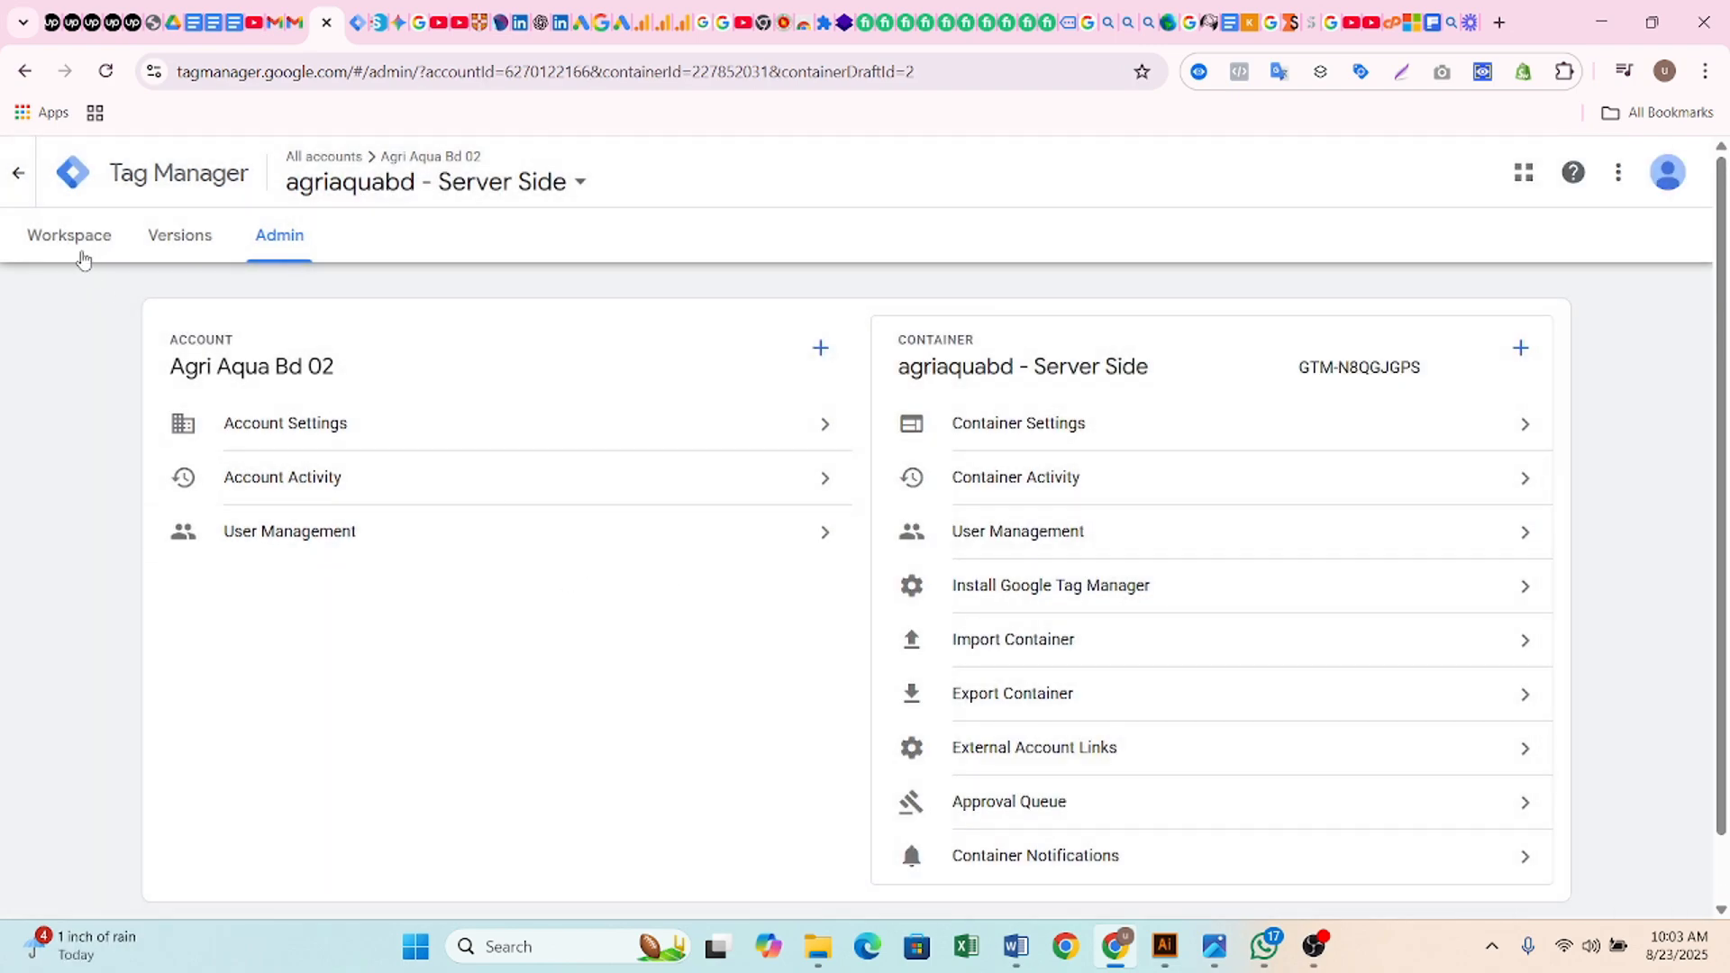
left_click(67, 237)
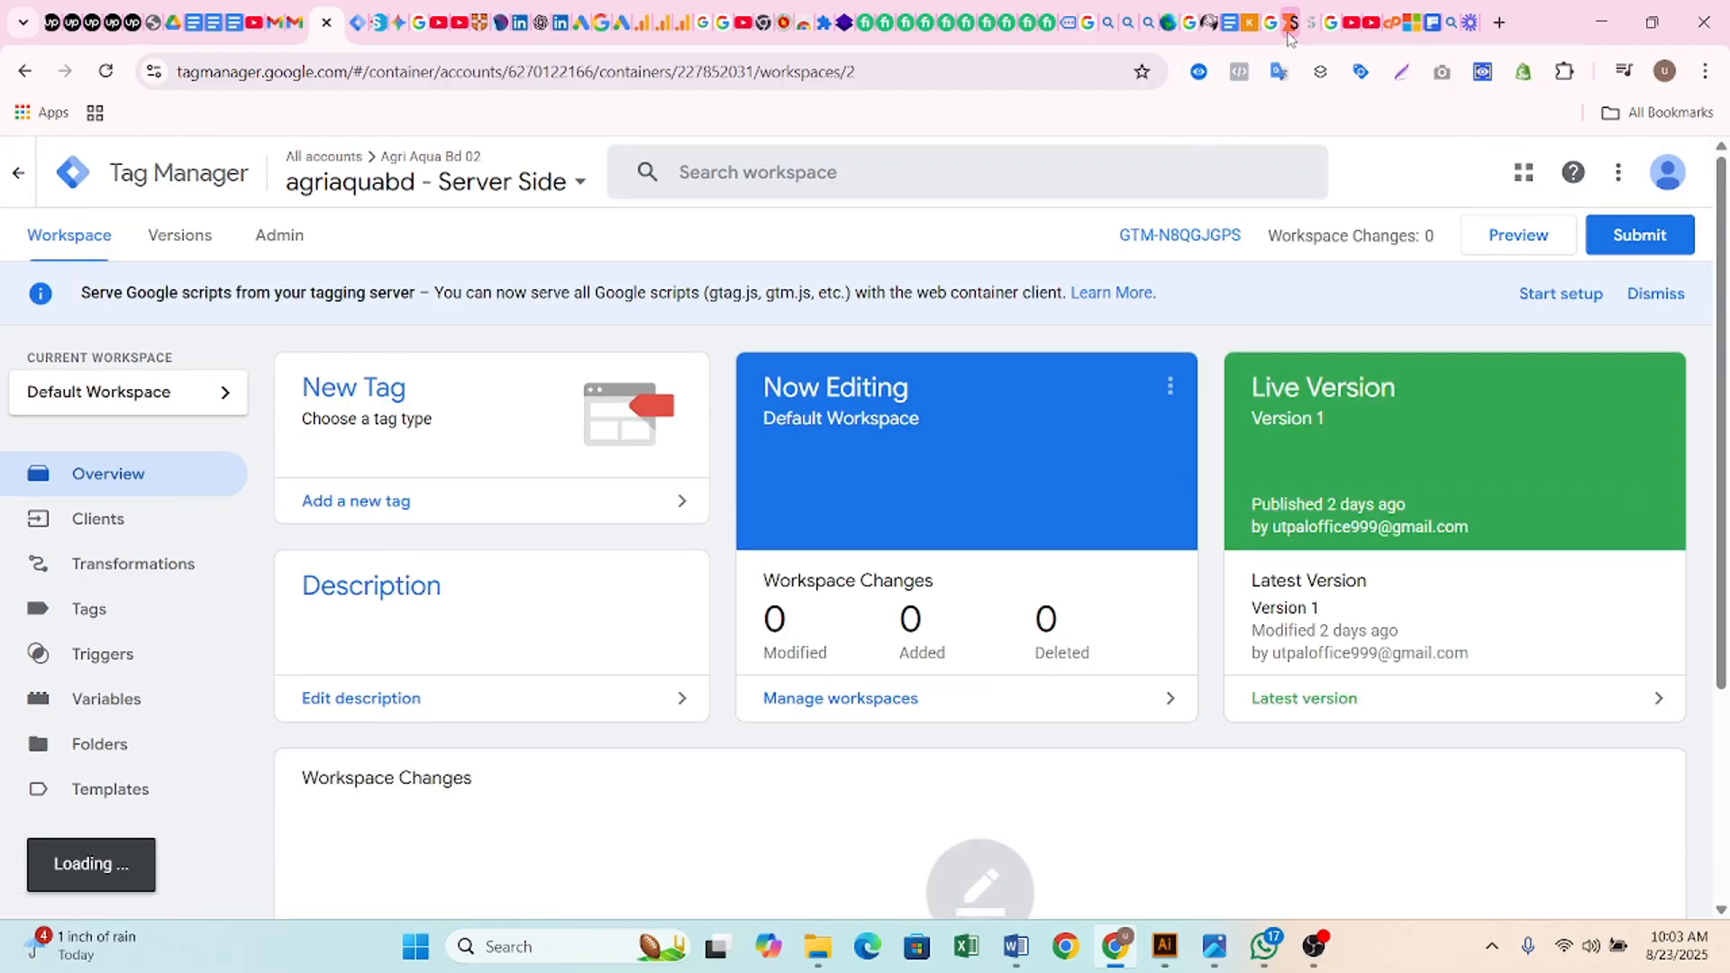
left_click(1289, 31)
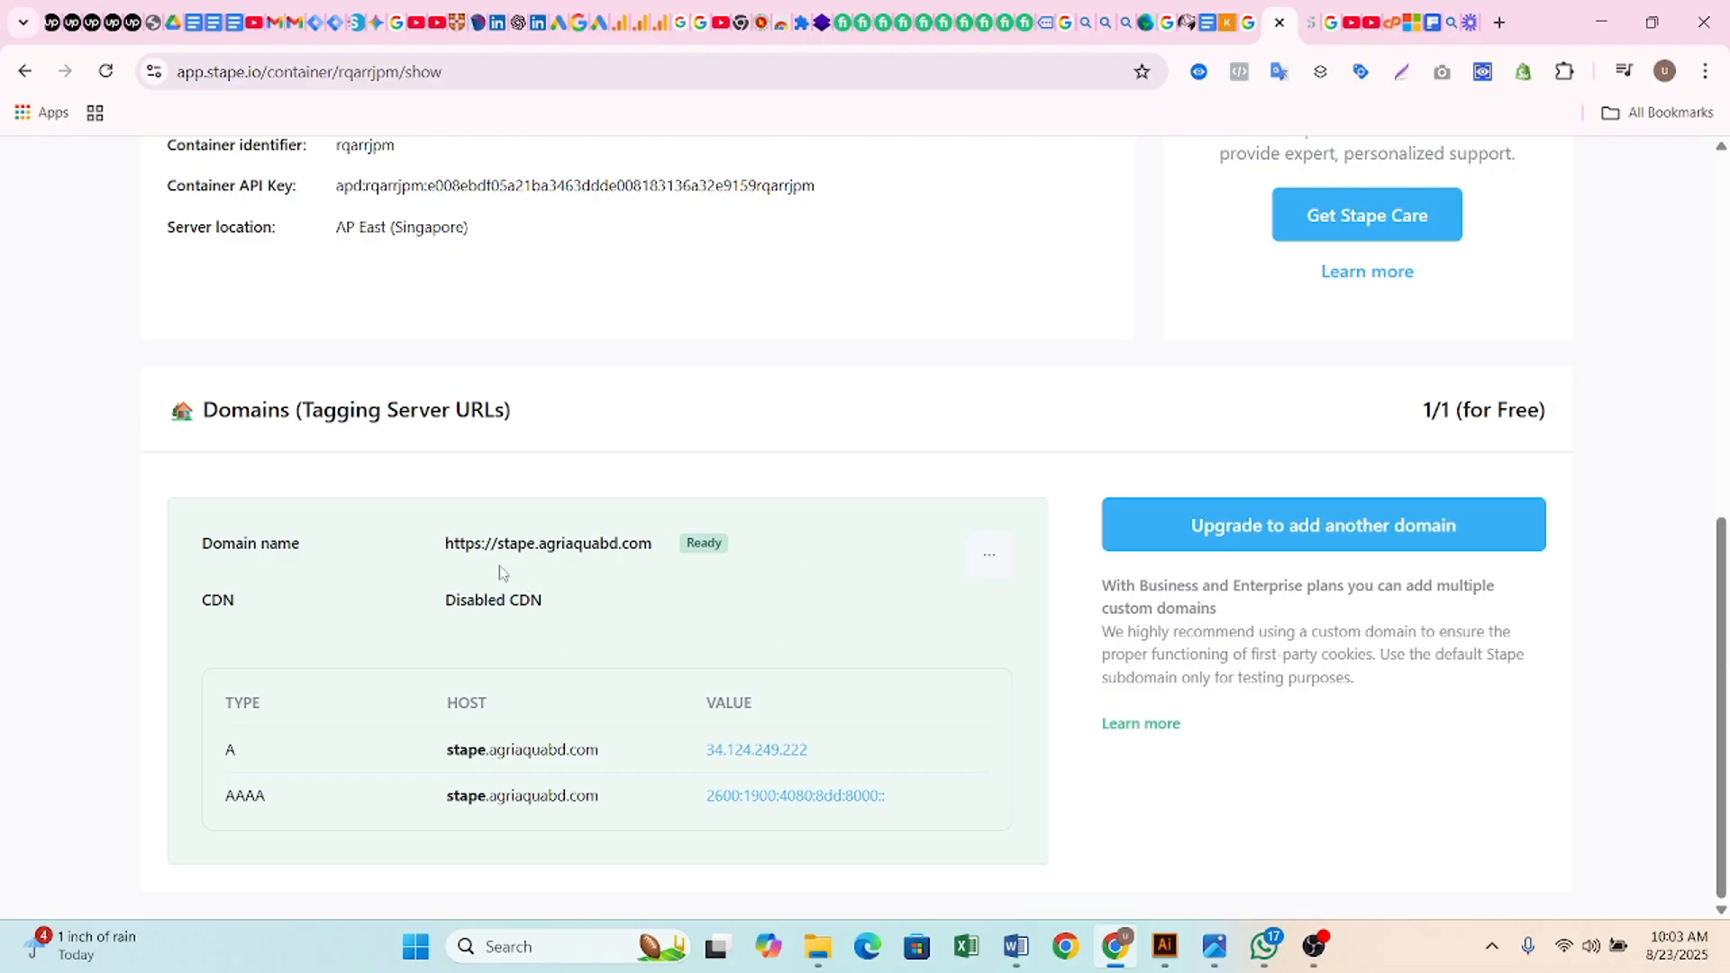
left_click(315, 23)
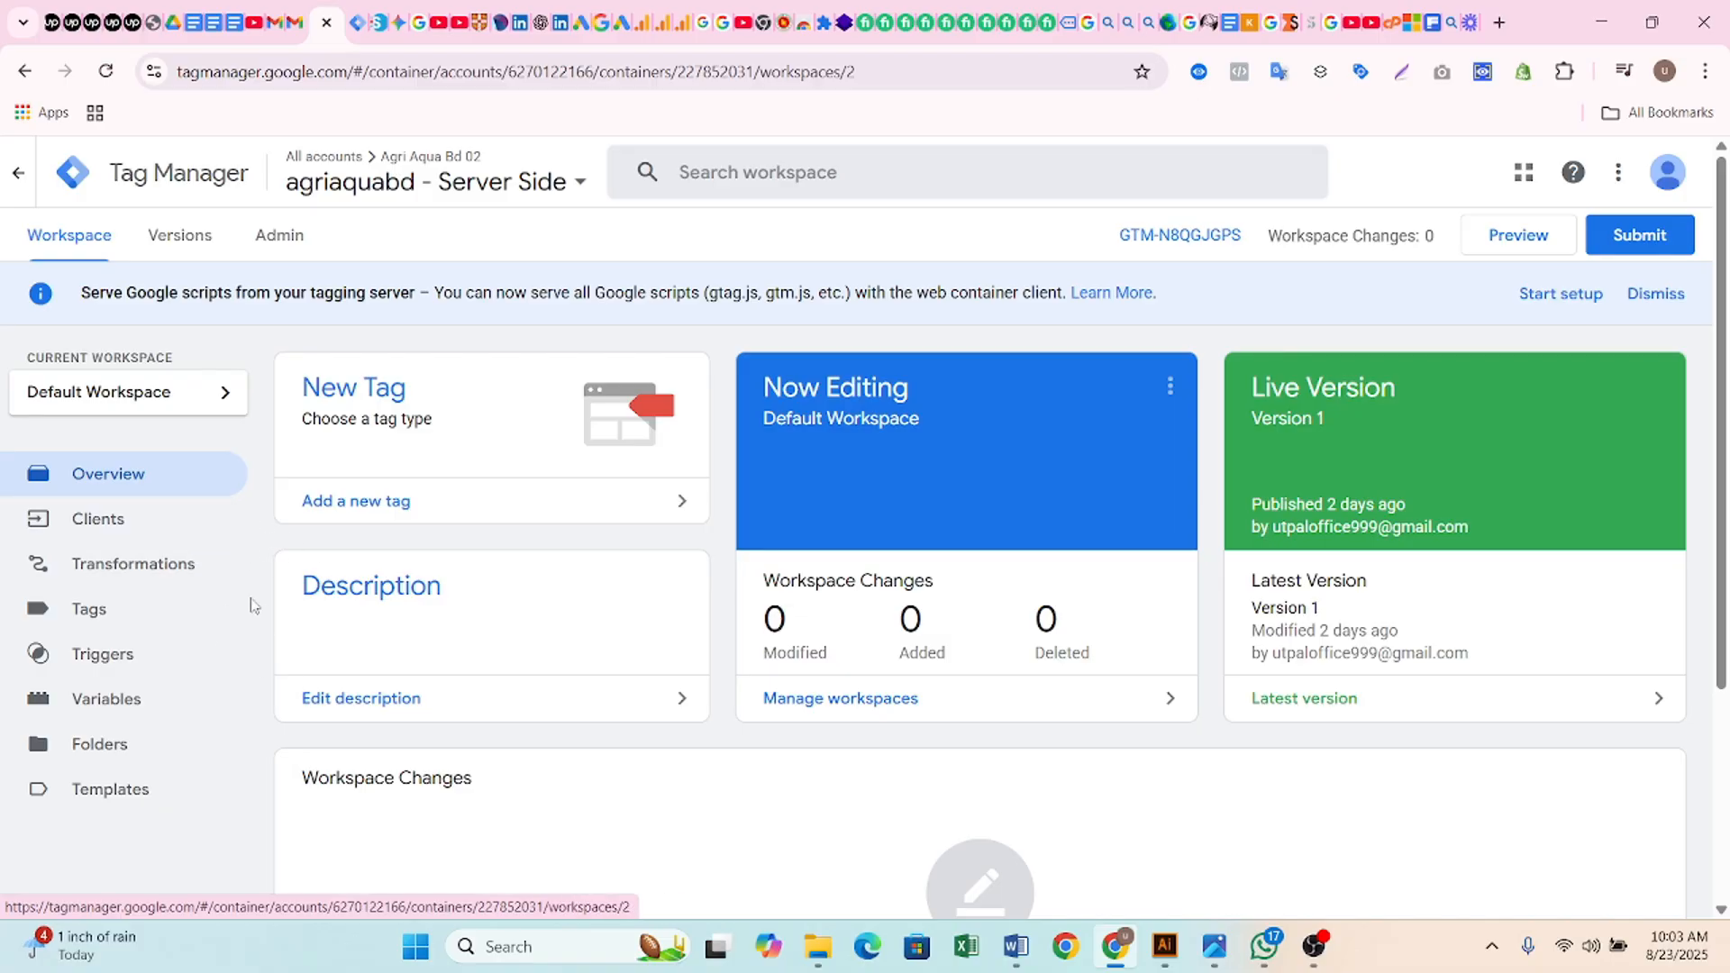
left_click(1290, 27)
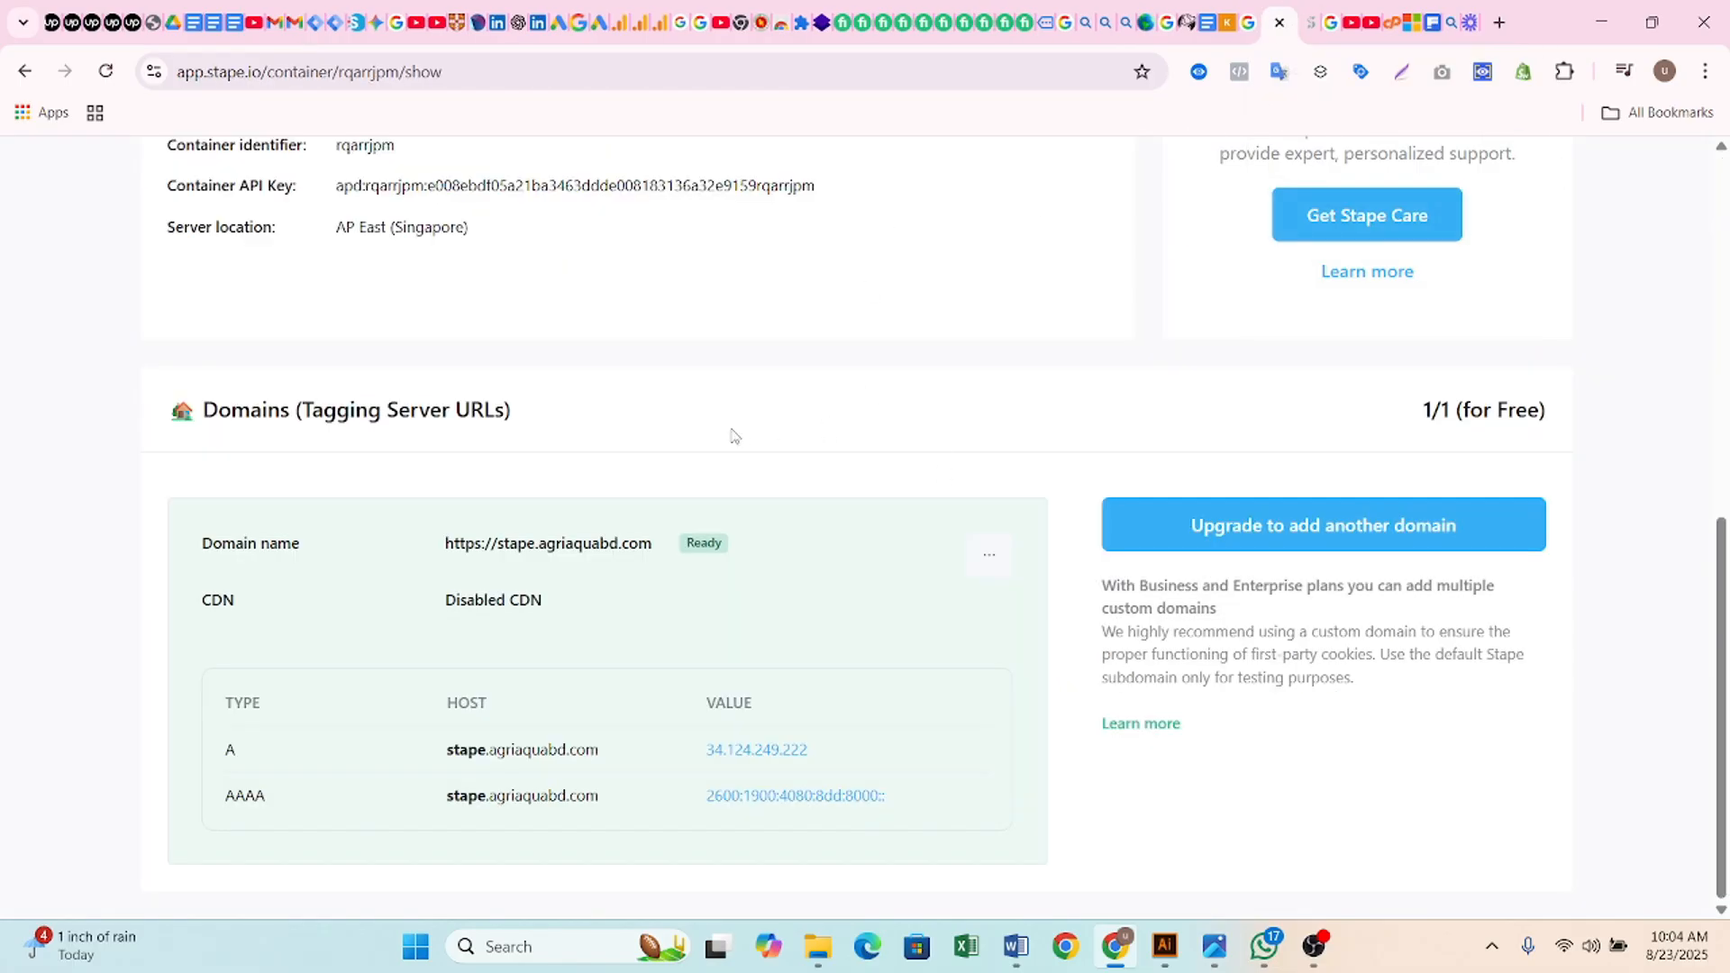